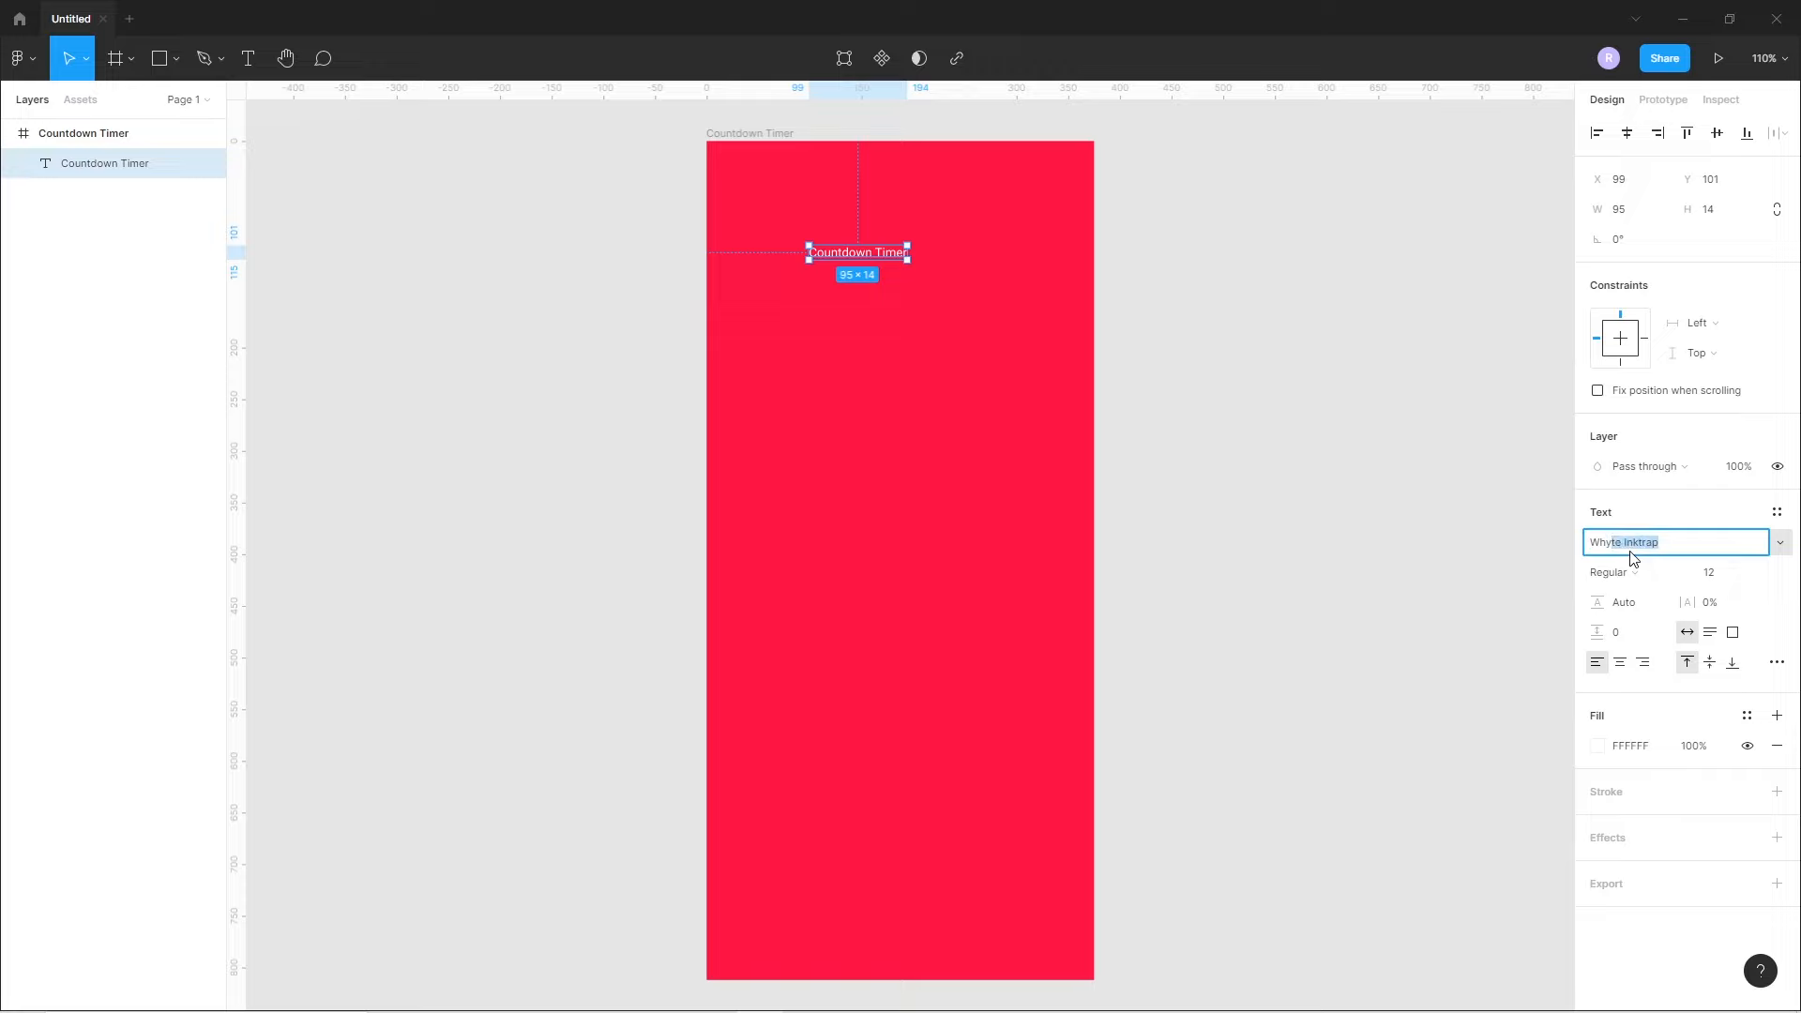
# - Format the title text in Whyte Inktrap, size 25, Heavy weight, and move it nearer the frame's upper edge
pyautogui.press('Return')
pyautogui.click(1722, 574)
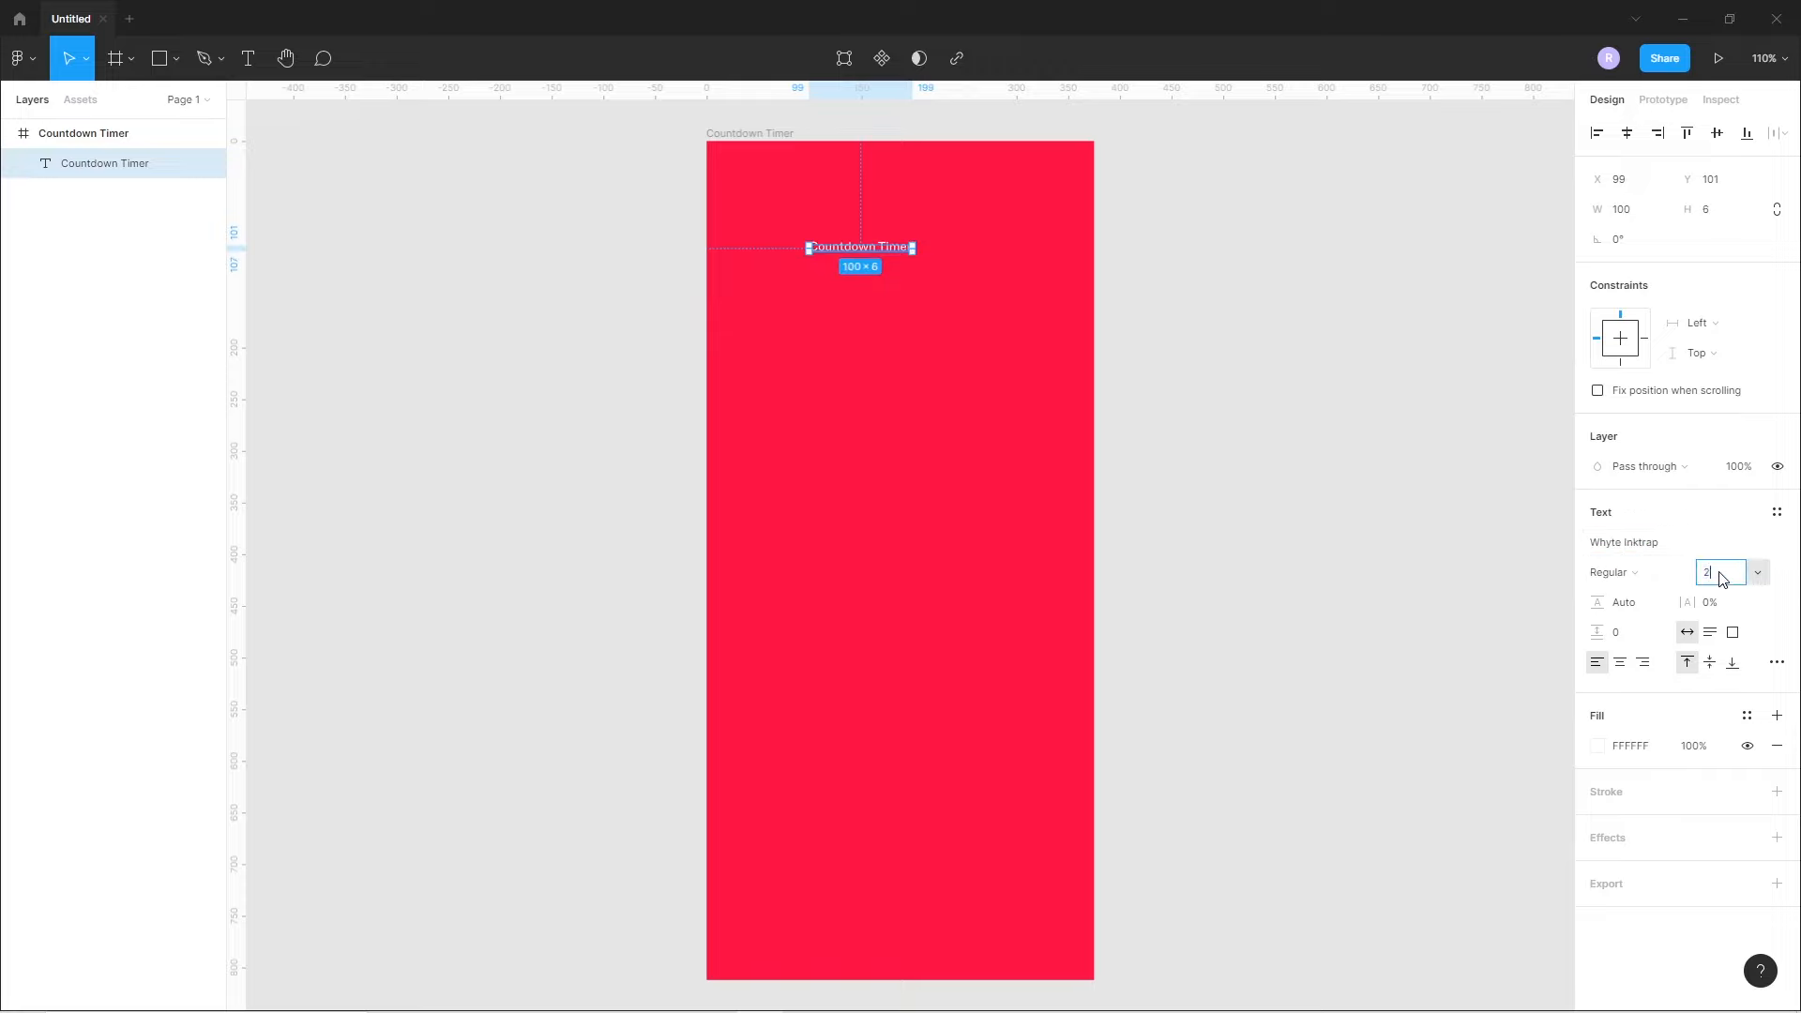
pyautogui.press('Return')
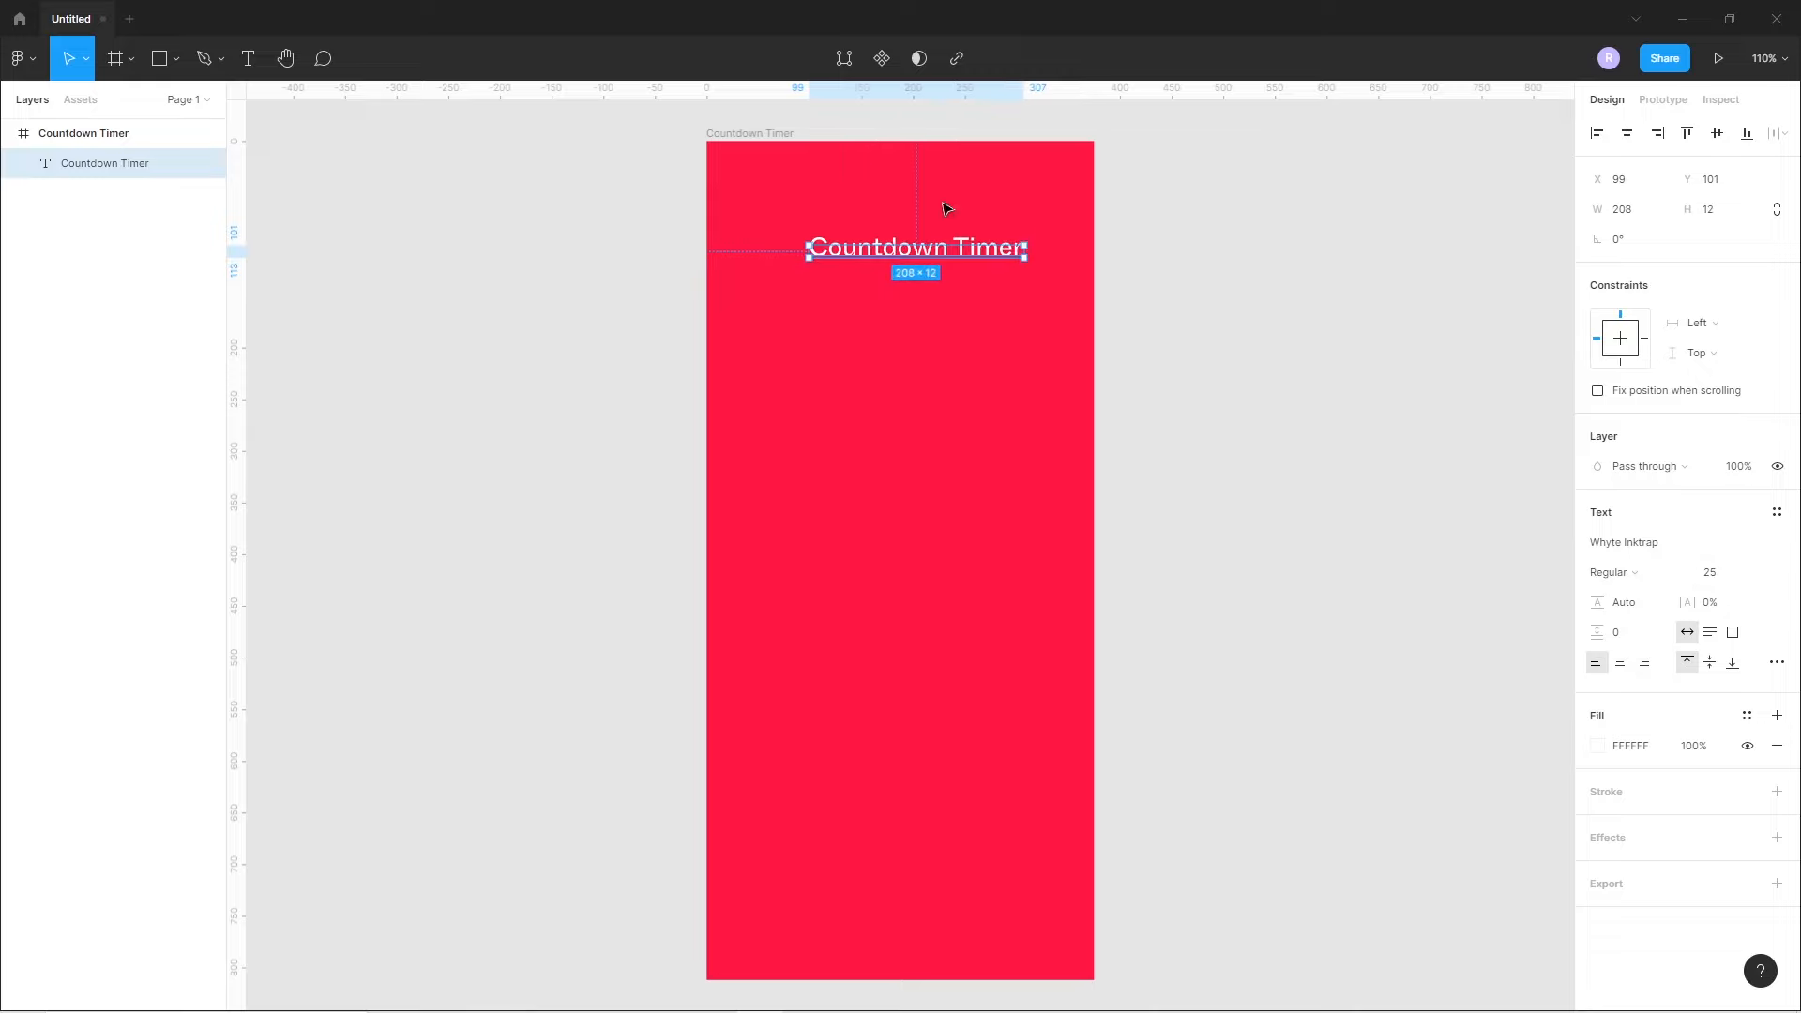
pyautogui.moveTo(948, 256); pyautogui.dragTo(931, 220)
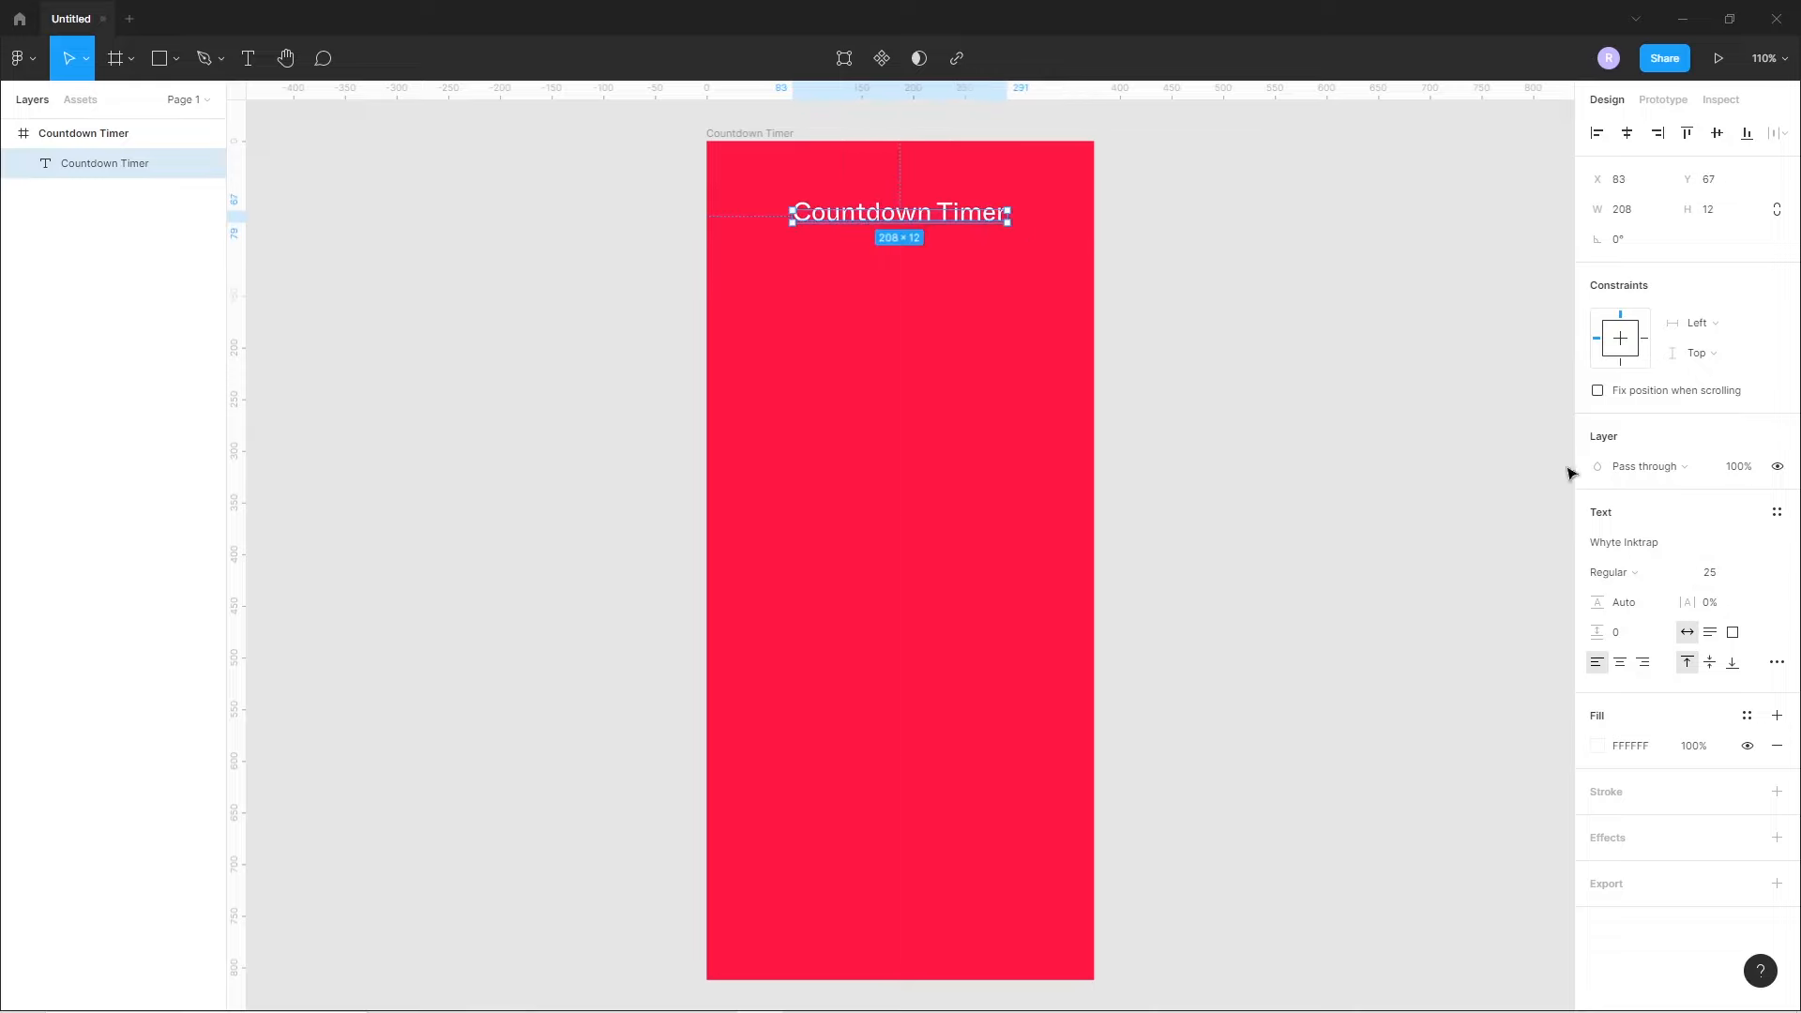
pyautogui.click(1663, 574)
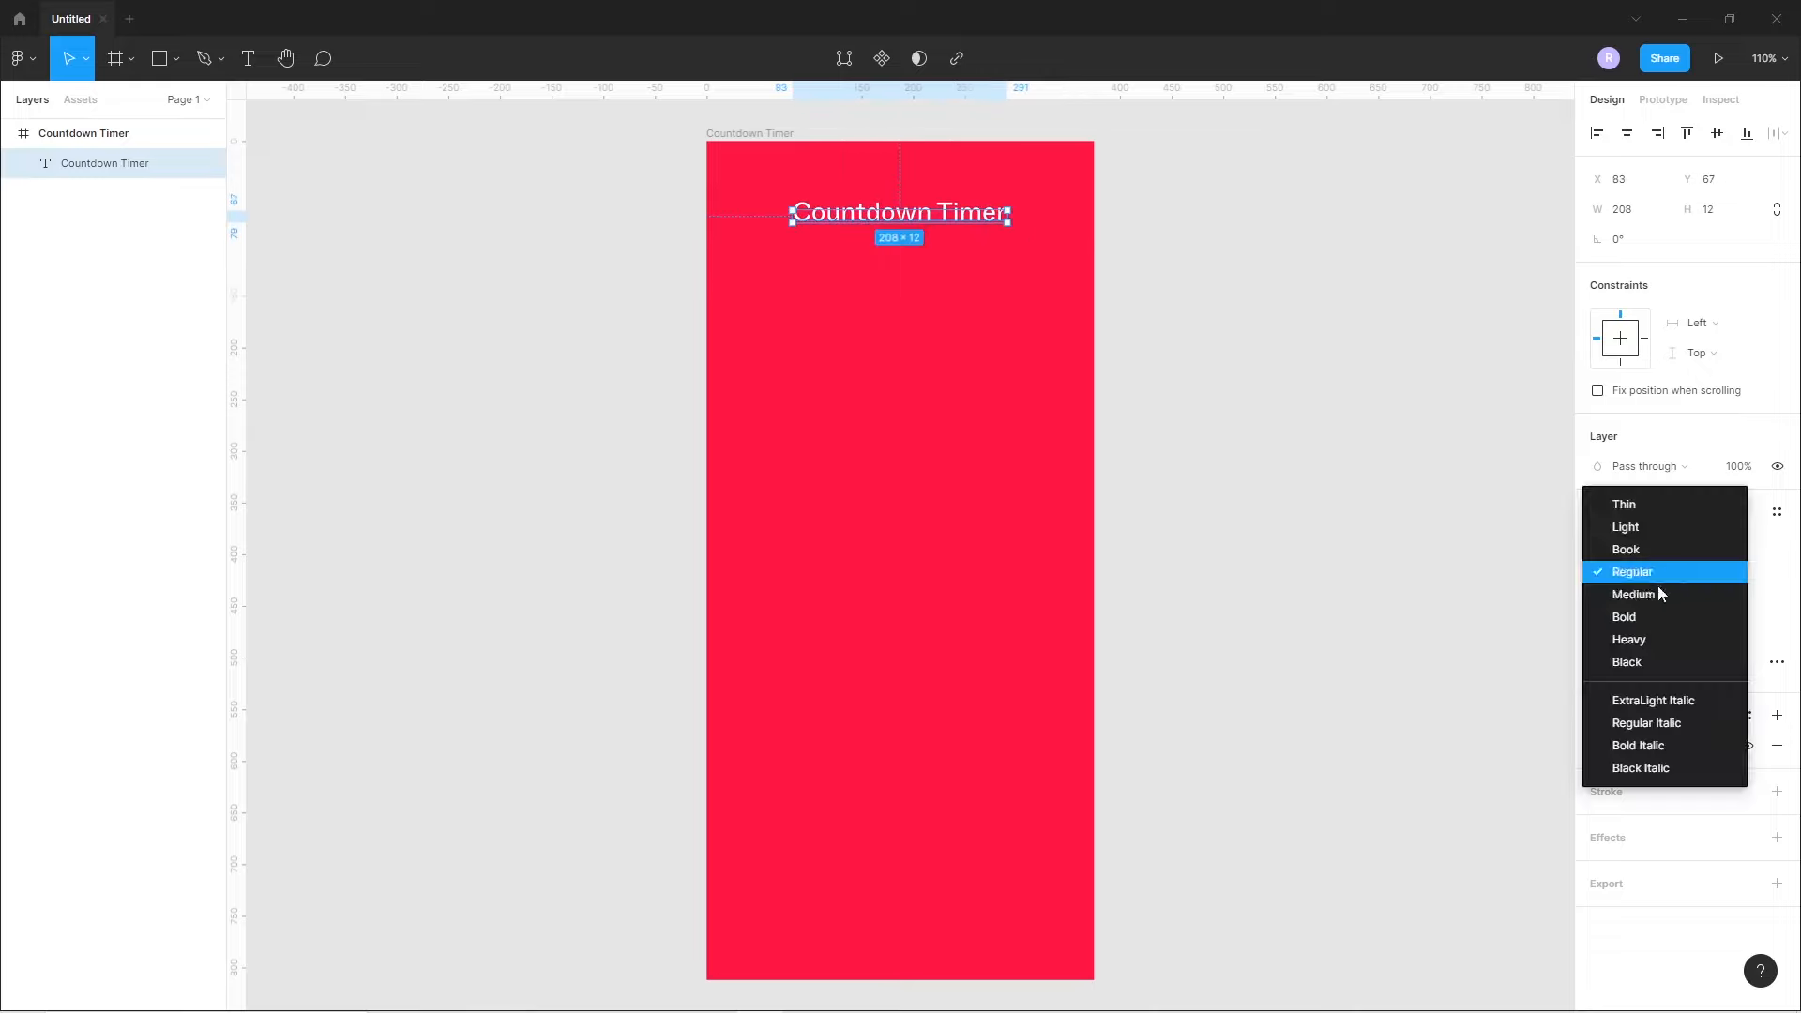
pyautogui.click(1646, 638)
pyautogui.click(1290, 497)
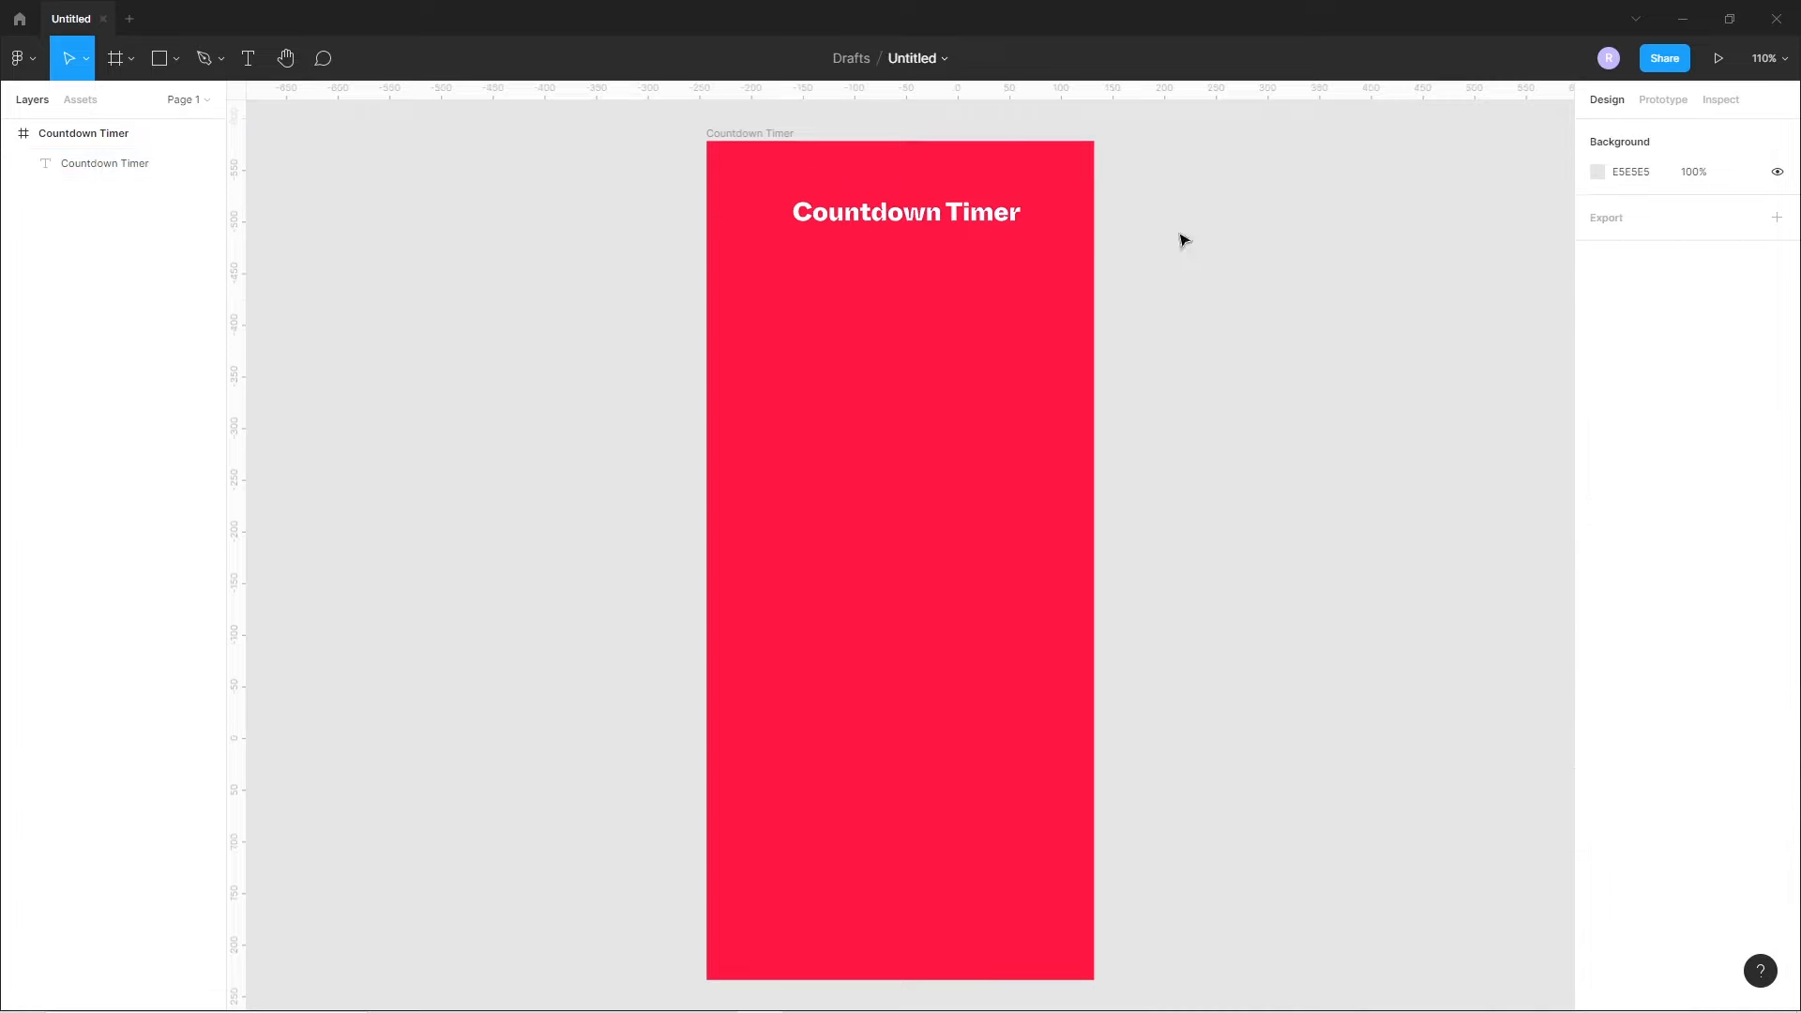
# - Centre the Countdown Timer title horizontally in the frame and move it up to Y 44
pyautogui.click(978, 214)
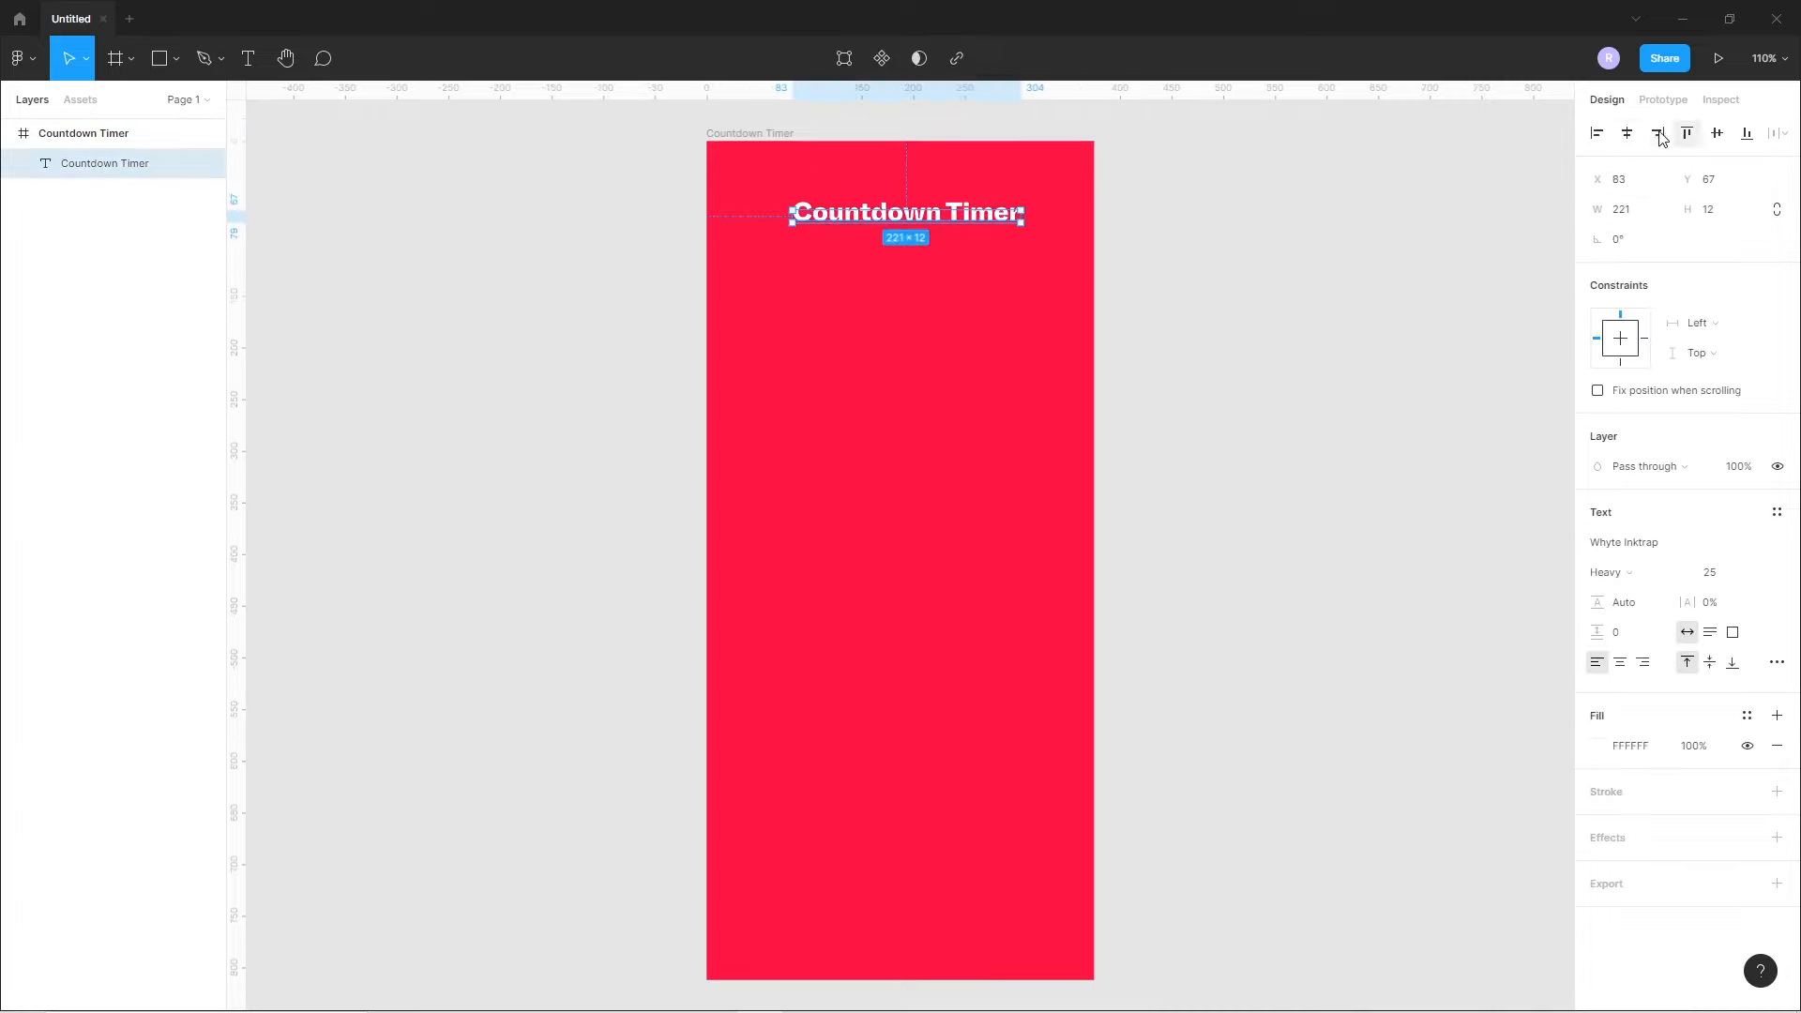
pyautogui.click(1630, 134)
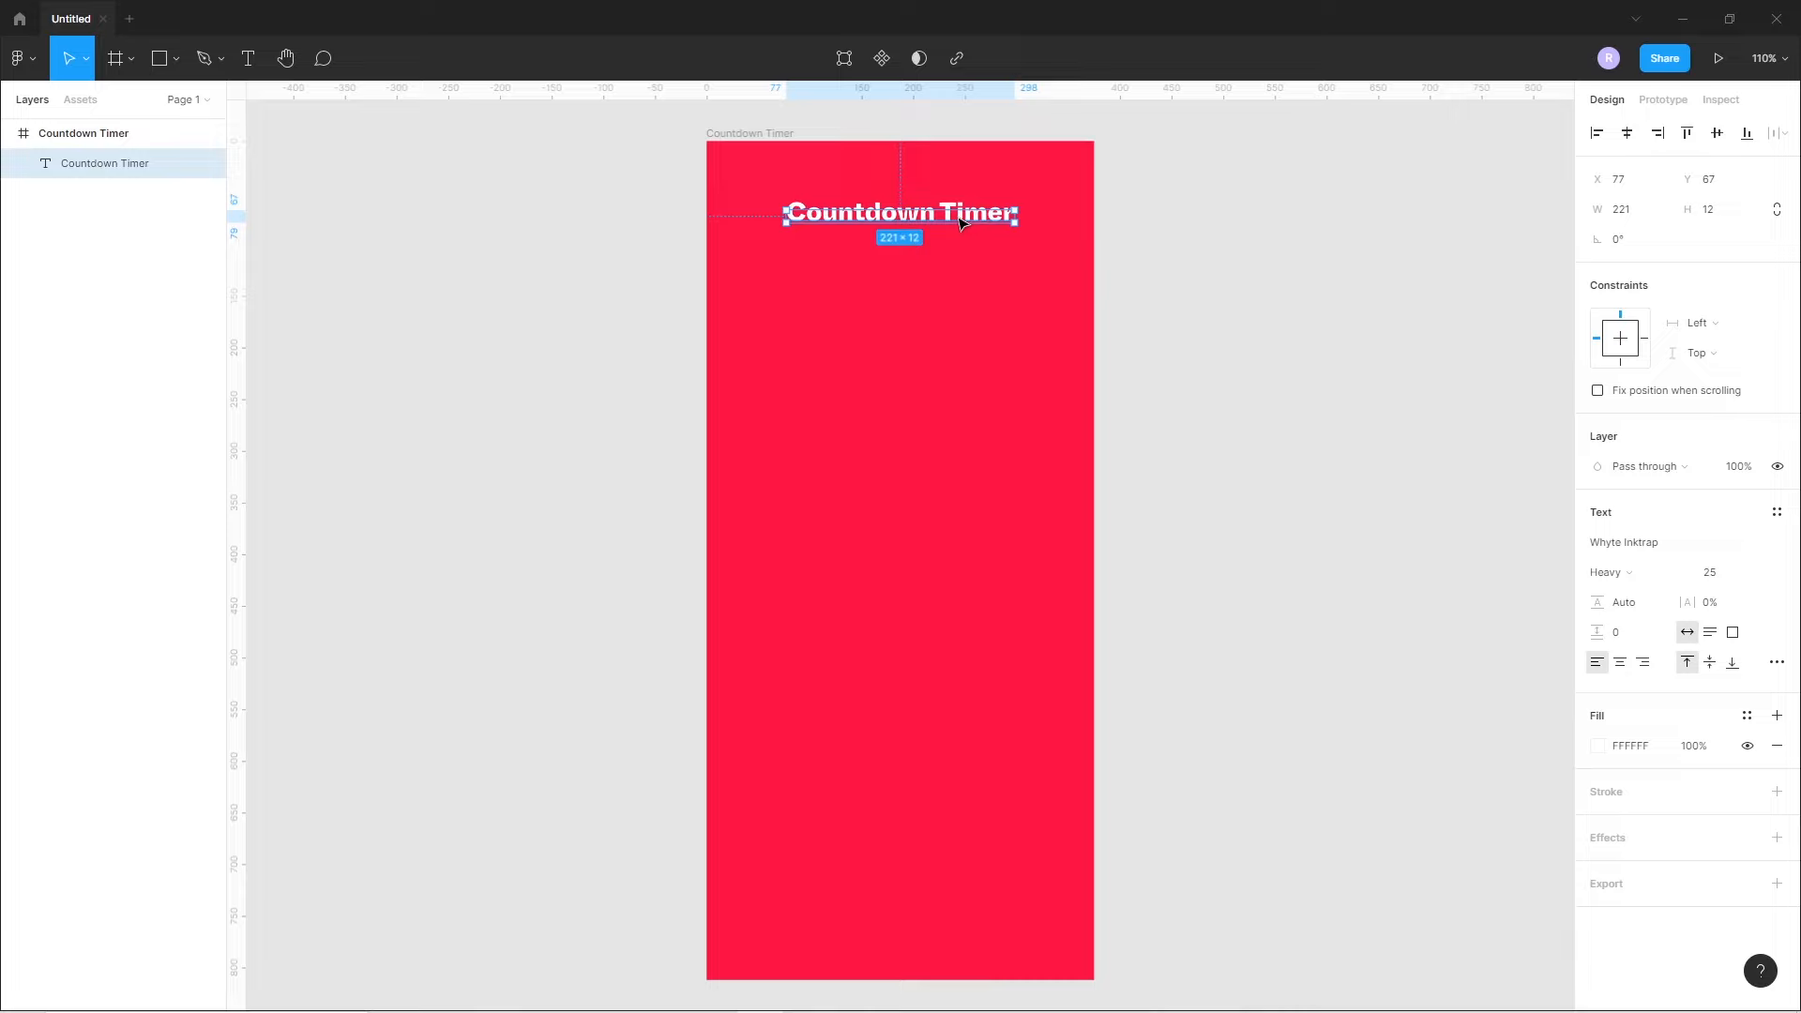
pyautogui.moveTo(959, 205); pyautogui.dragTo(959, 195)
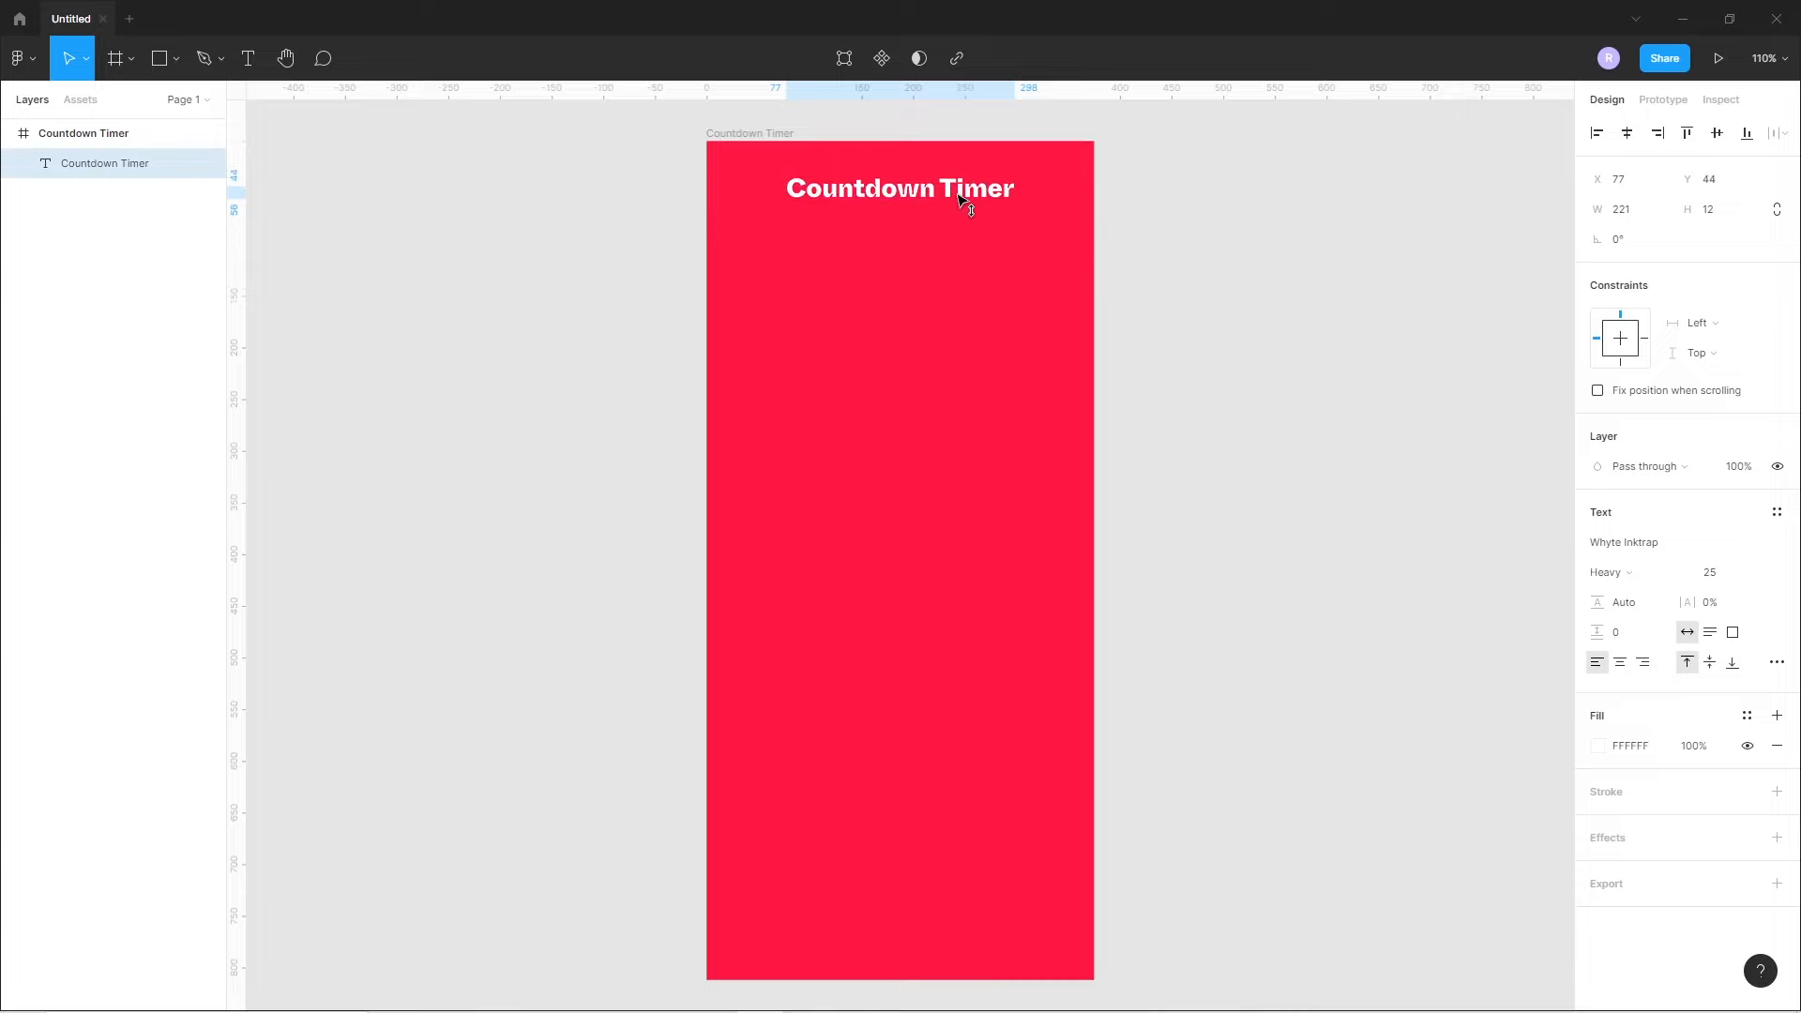
pyautogui.click(548, 496)
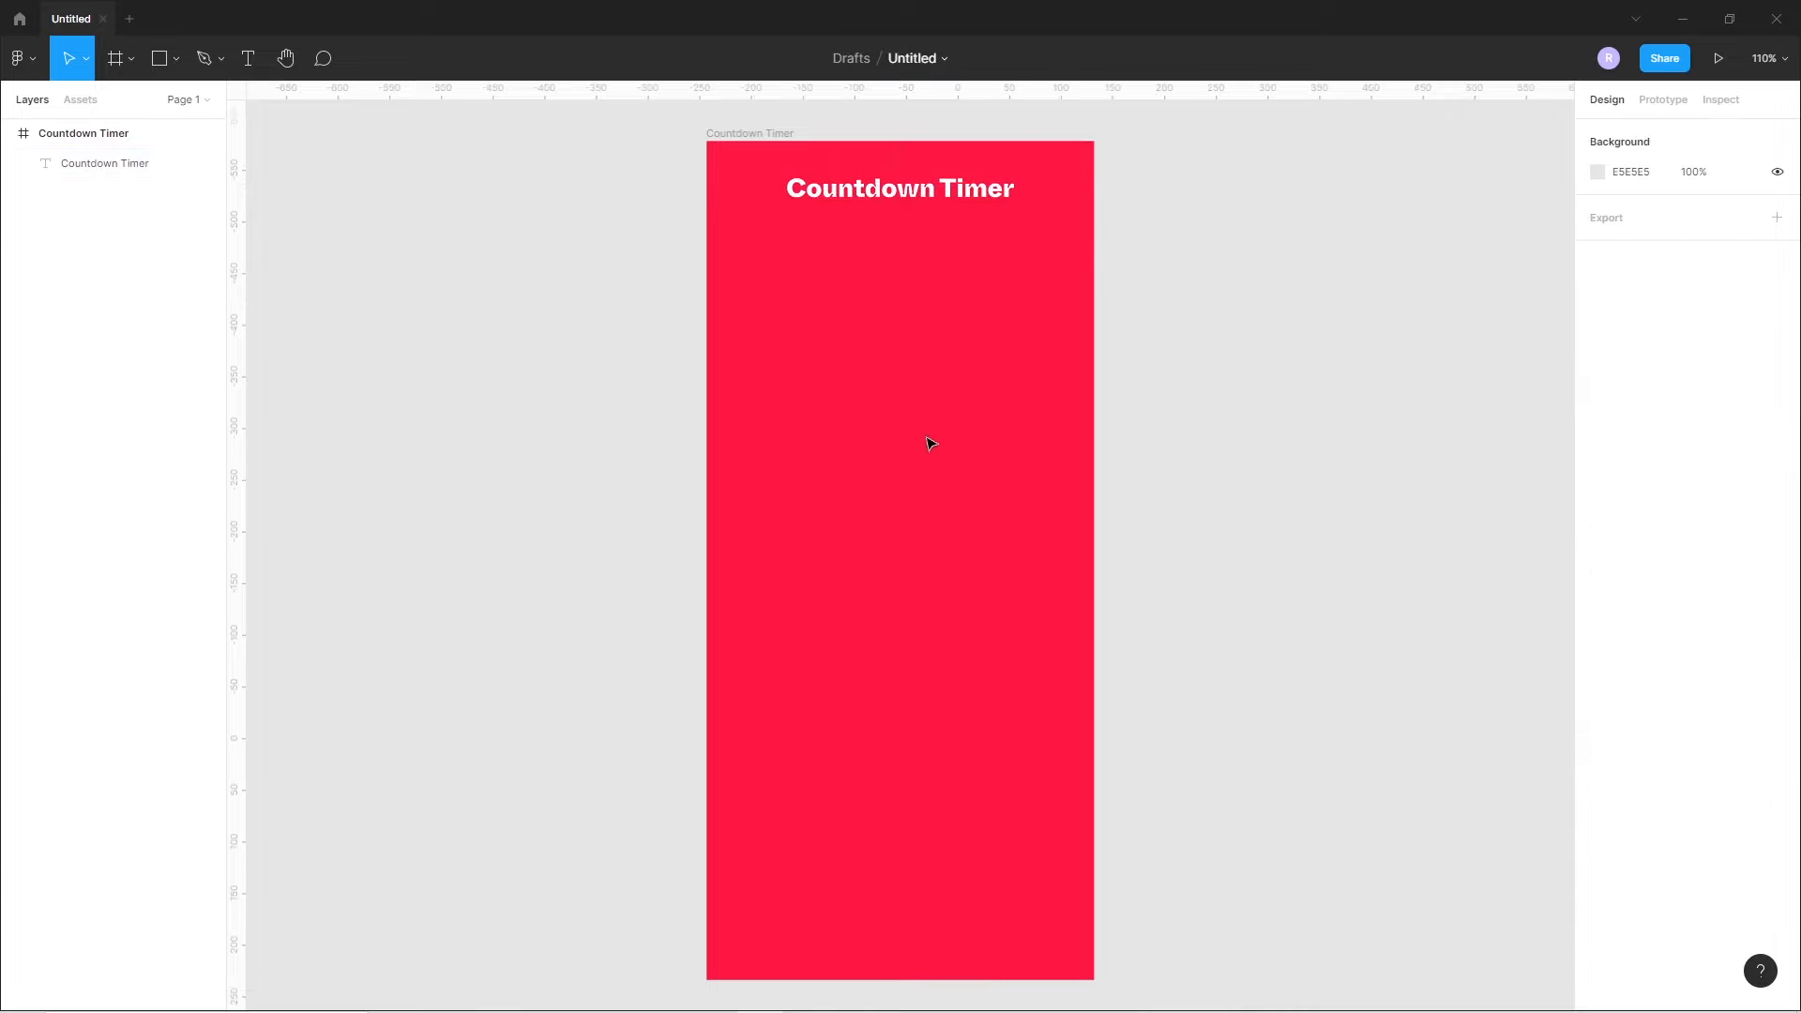
# - Draw a circle about 266 px in diameter below the title, centred across the frame
pyautogui.click(174, 59)
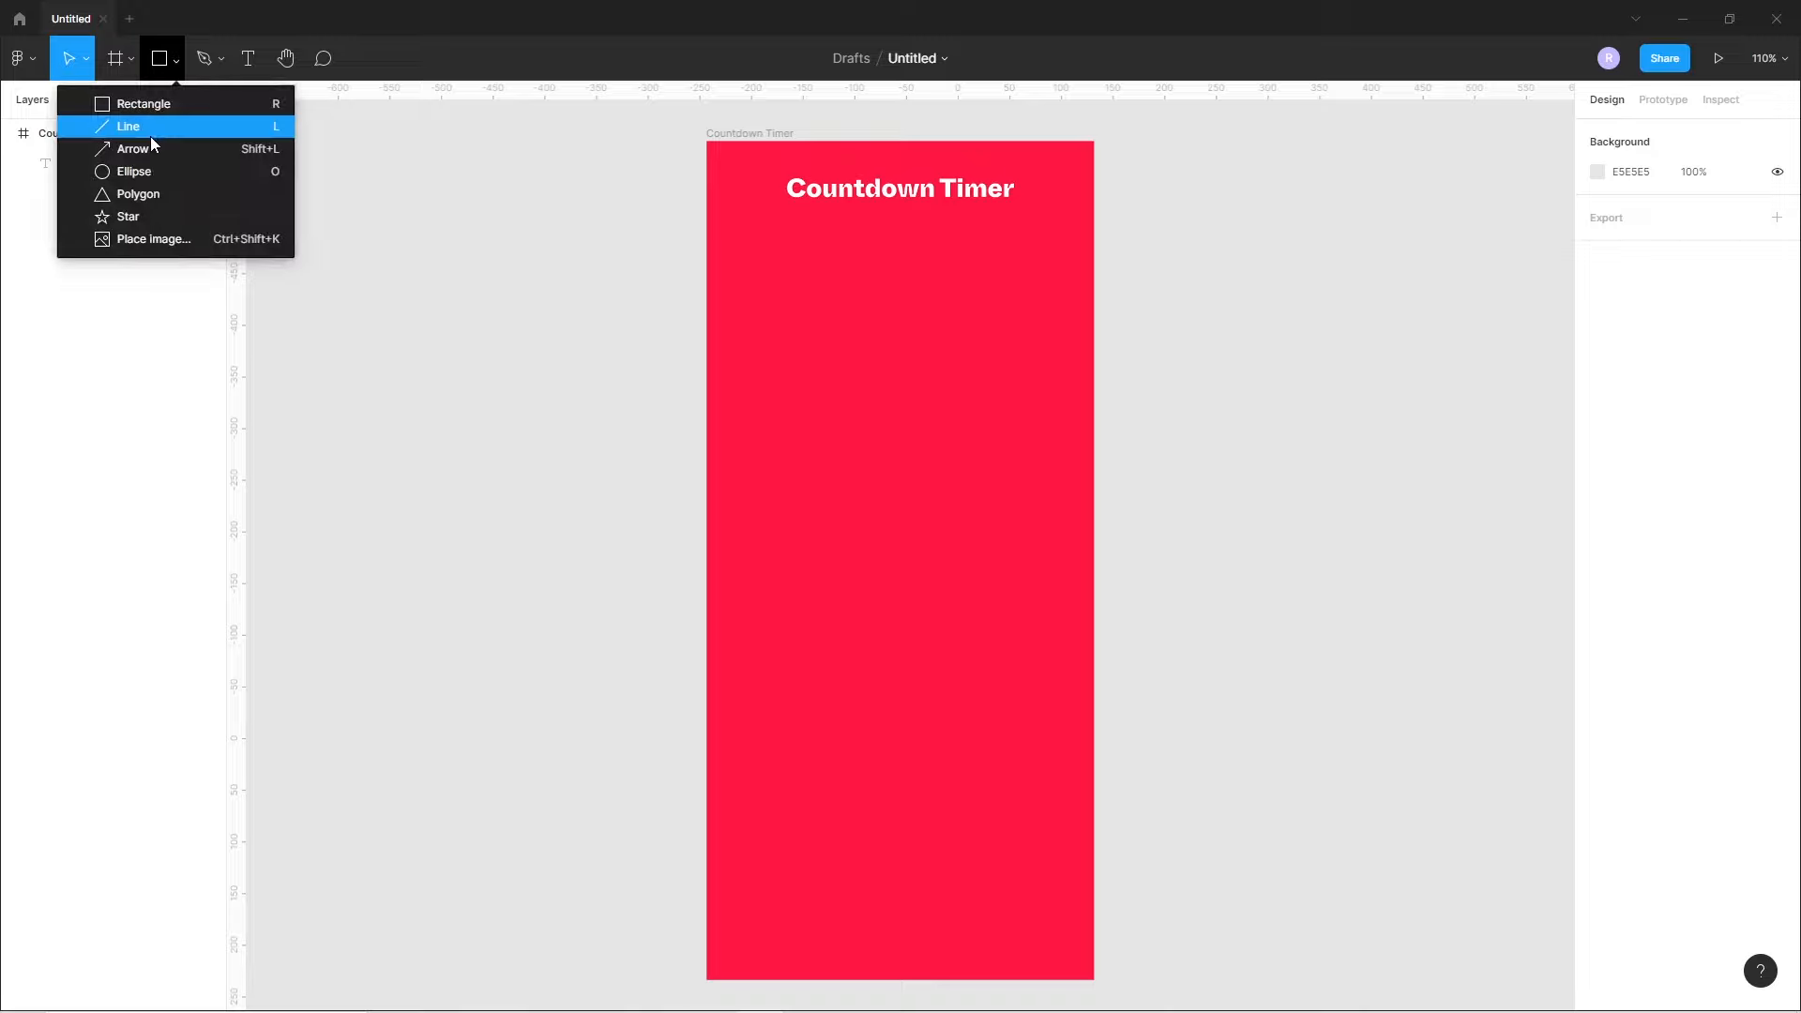
pyautogui.click(133, 176)
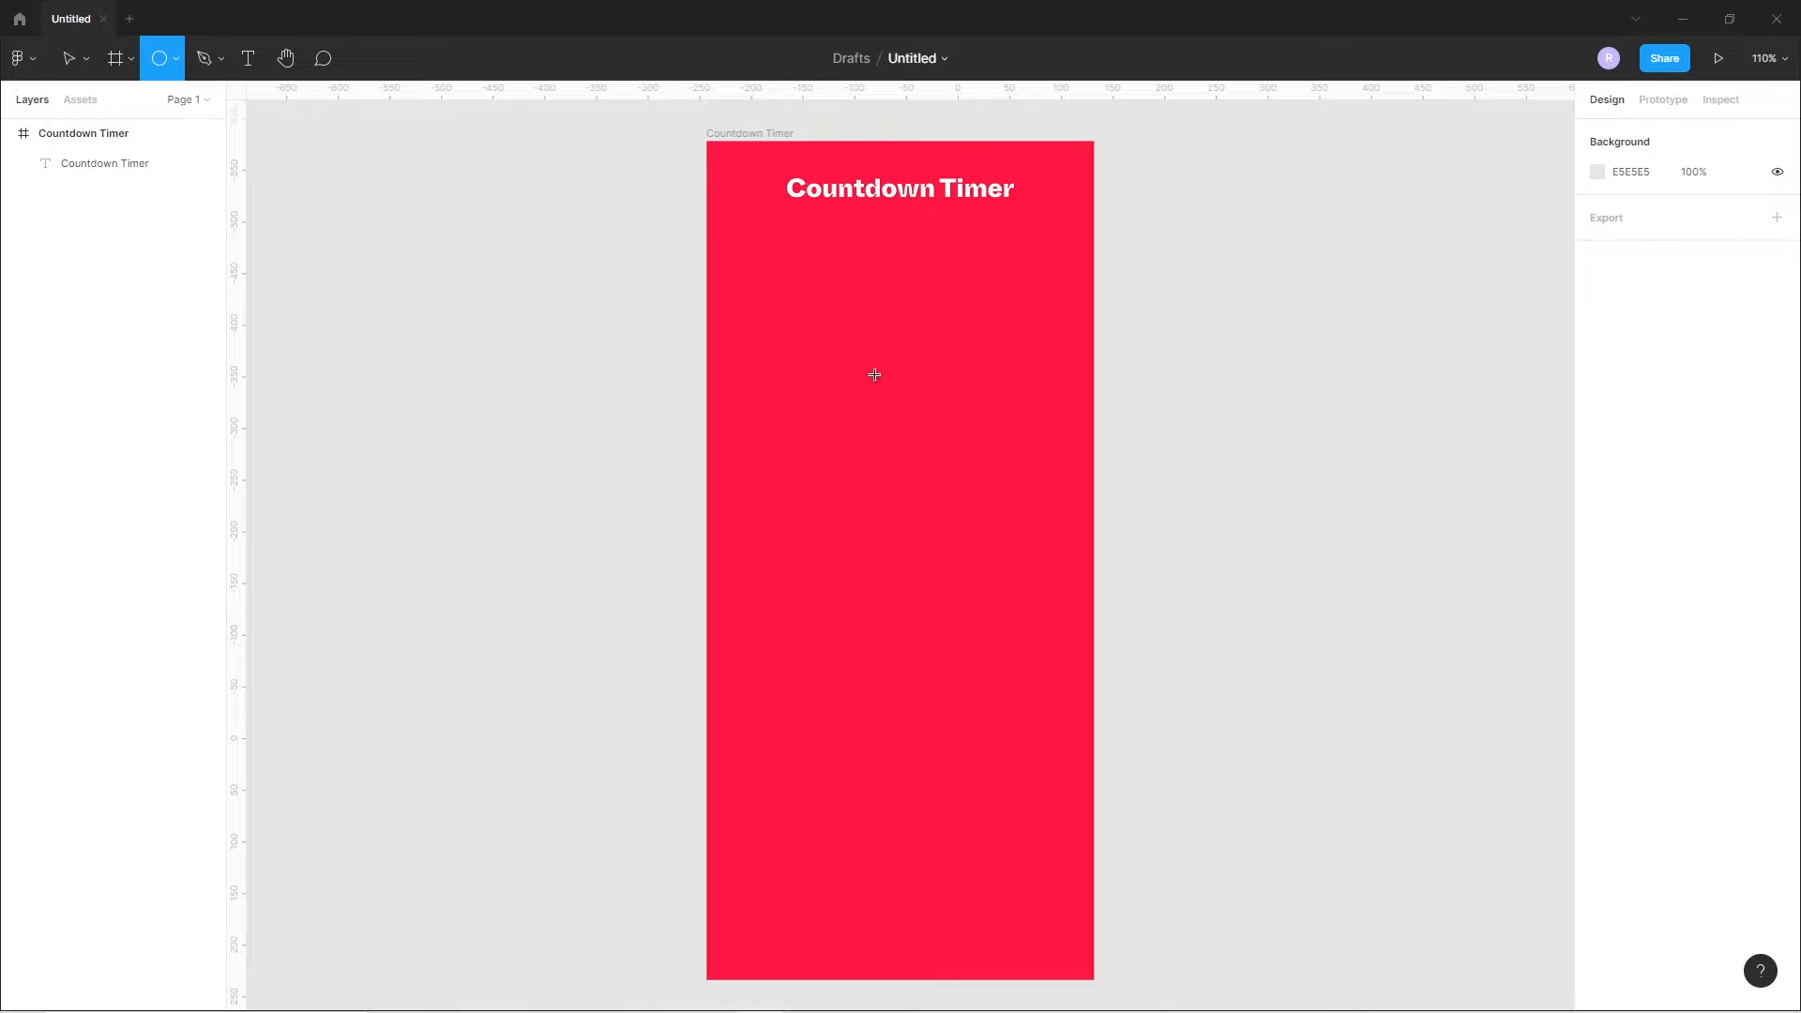
pyautogui.moveTo(893, 472); pyautogui.dragTo(1004, 610)
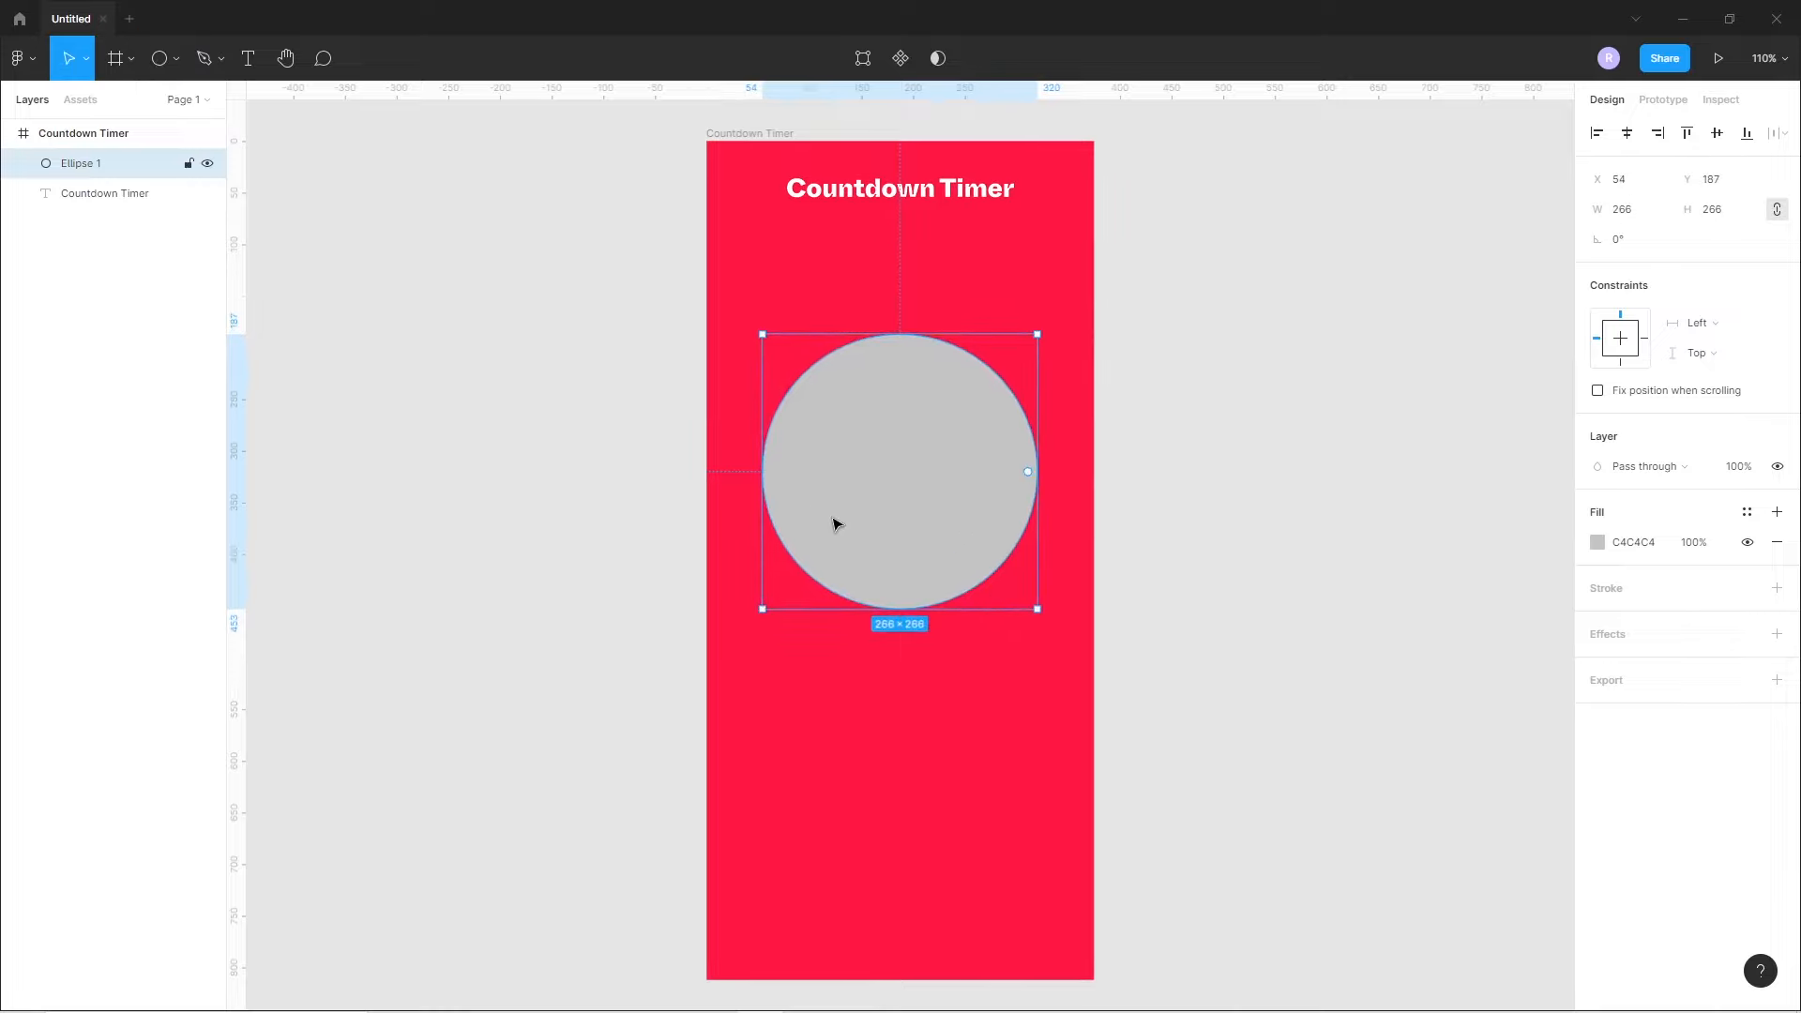
# - Resize the circle to 250 × 250 and position it centred across the frame at Y 234
pyautogui.click(1634, 217)
pyautogui.write('250')
pyautogui.press('Return')
pyautogui.moveTo(906, 511); pyautogui.dragTo(899, 557)
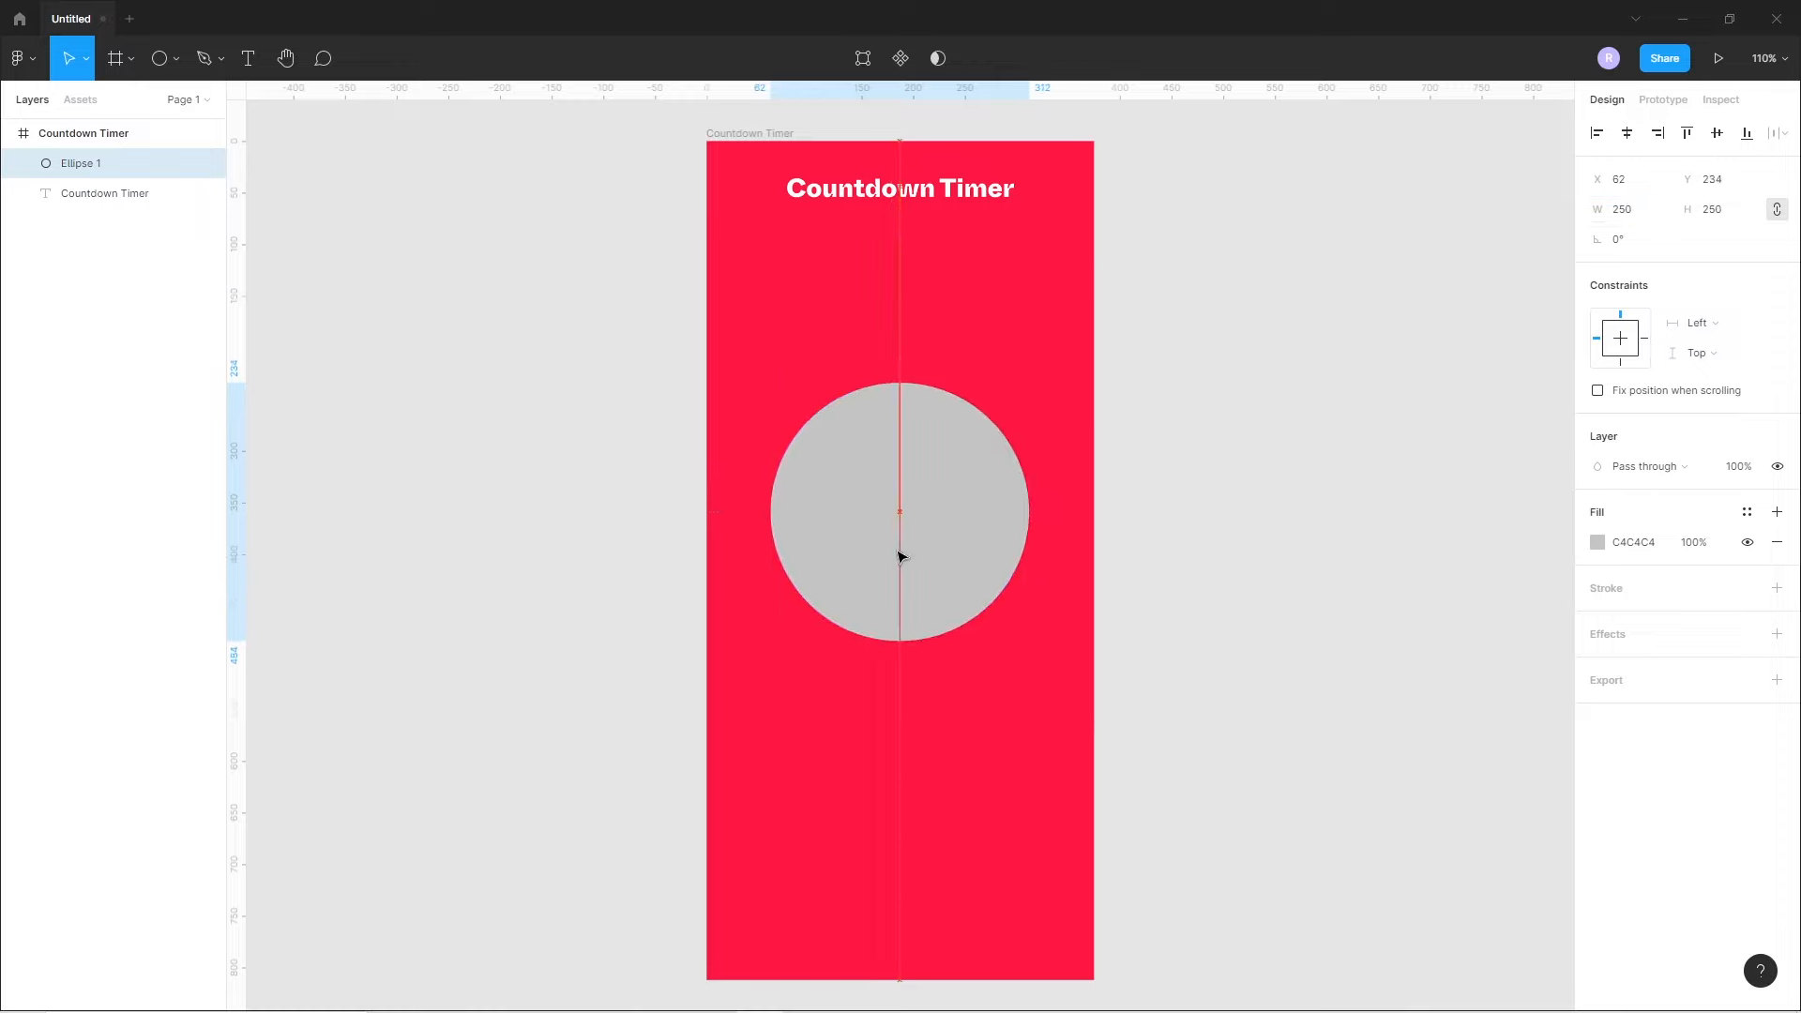
# - Replace the circle's grey fill with a white FFFFFF stroke
pyautogui.click(1777, 588)
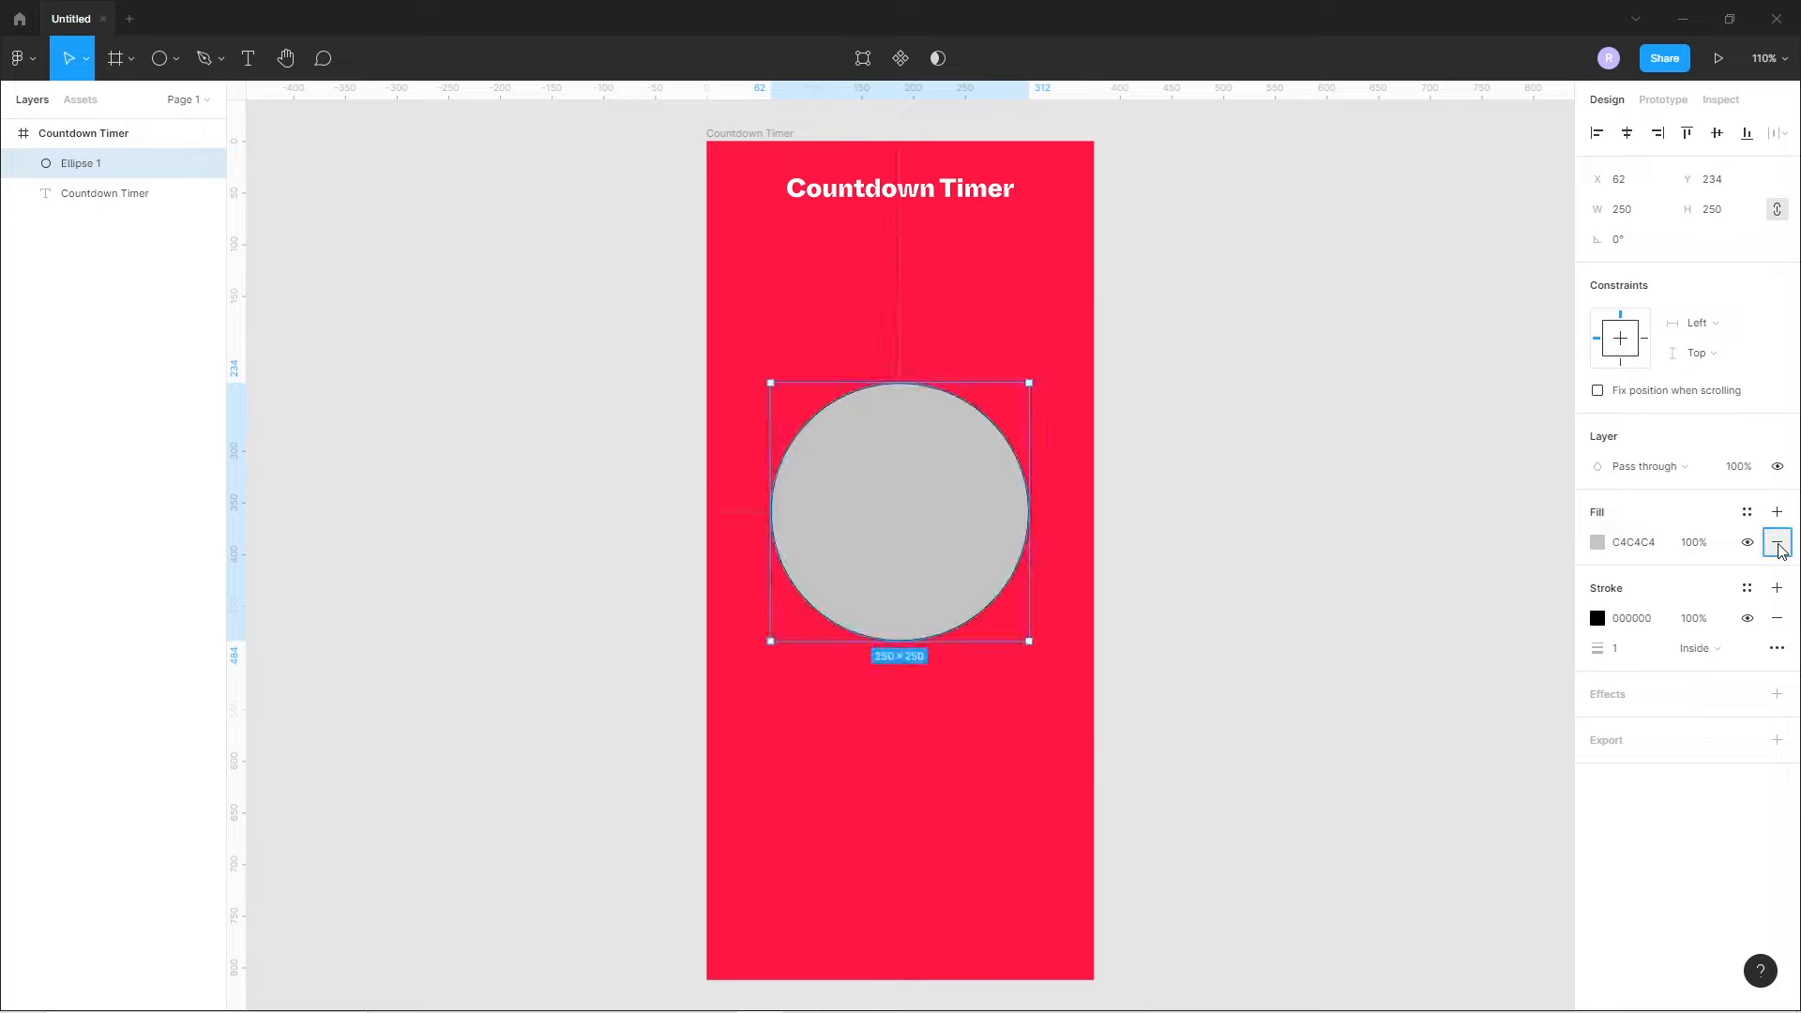
pyautogui.click(1780, 548)
pyautogui.click(1598, 588)
pyautogui.moveTo(1470, 599); pyautogui.dragTo(1317, 522)
# - Set the circle's stroke weight to 3 and its alignment to Center
pyautogui.click(1630, 628)
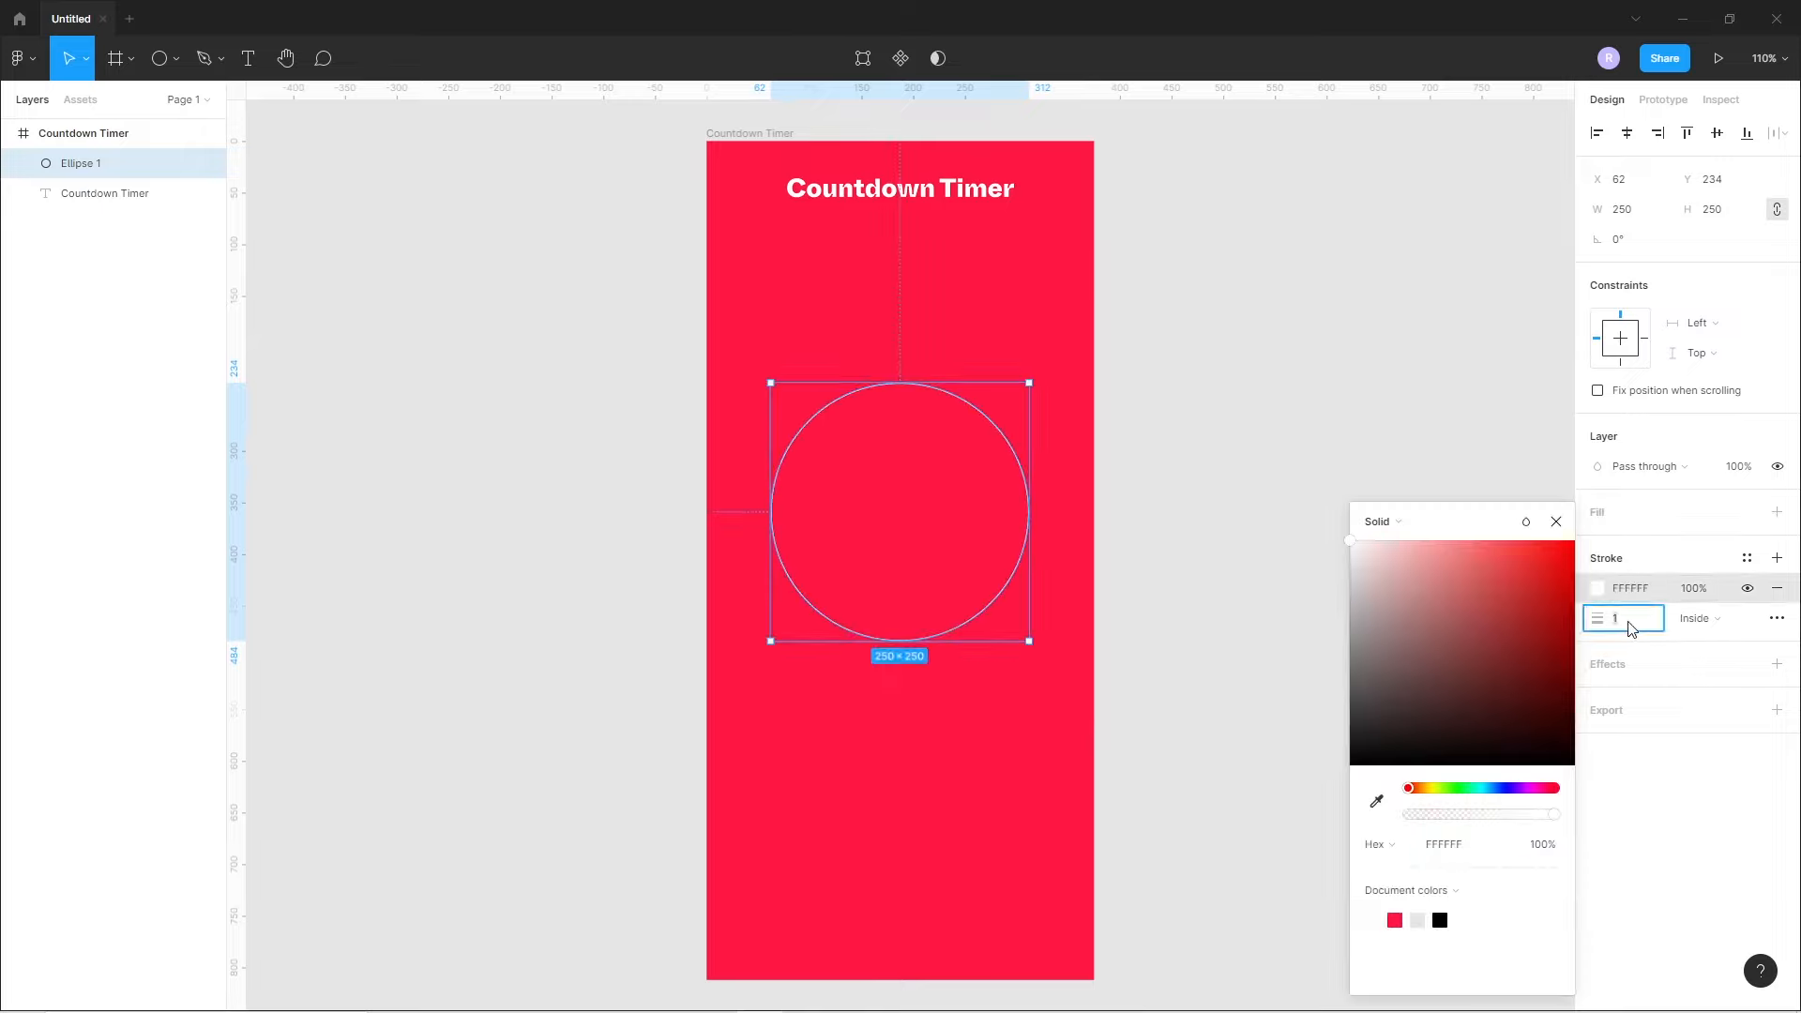
pyautogui.press('Return')
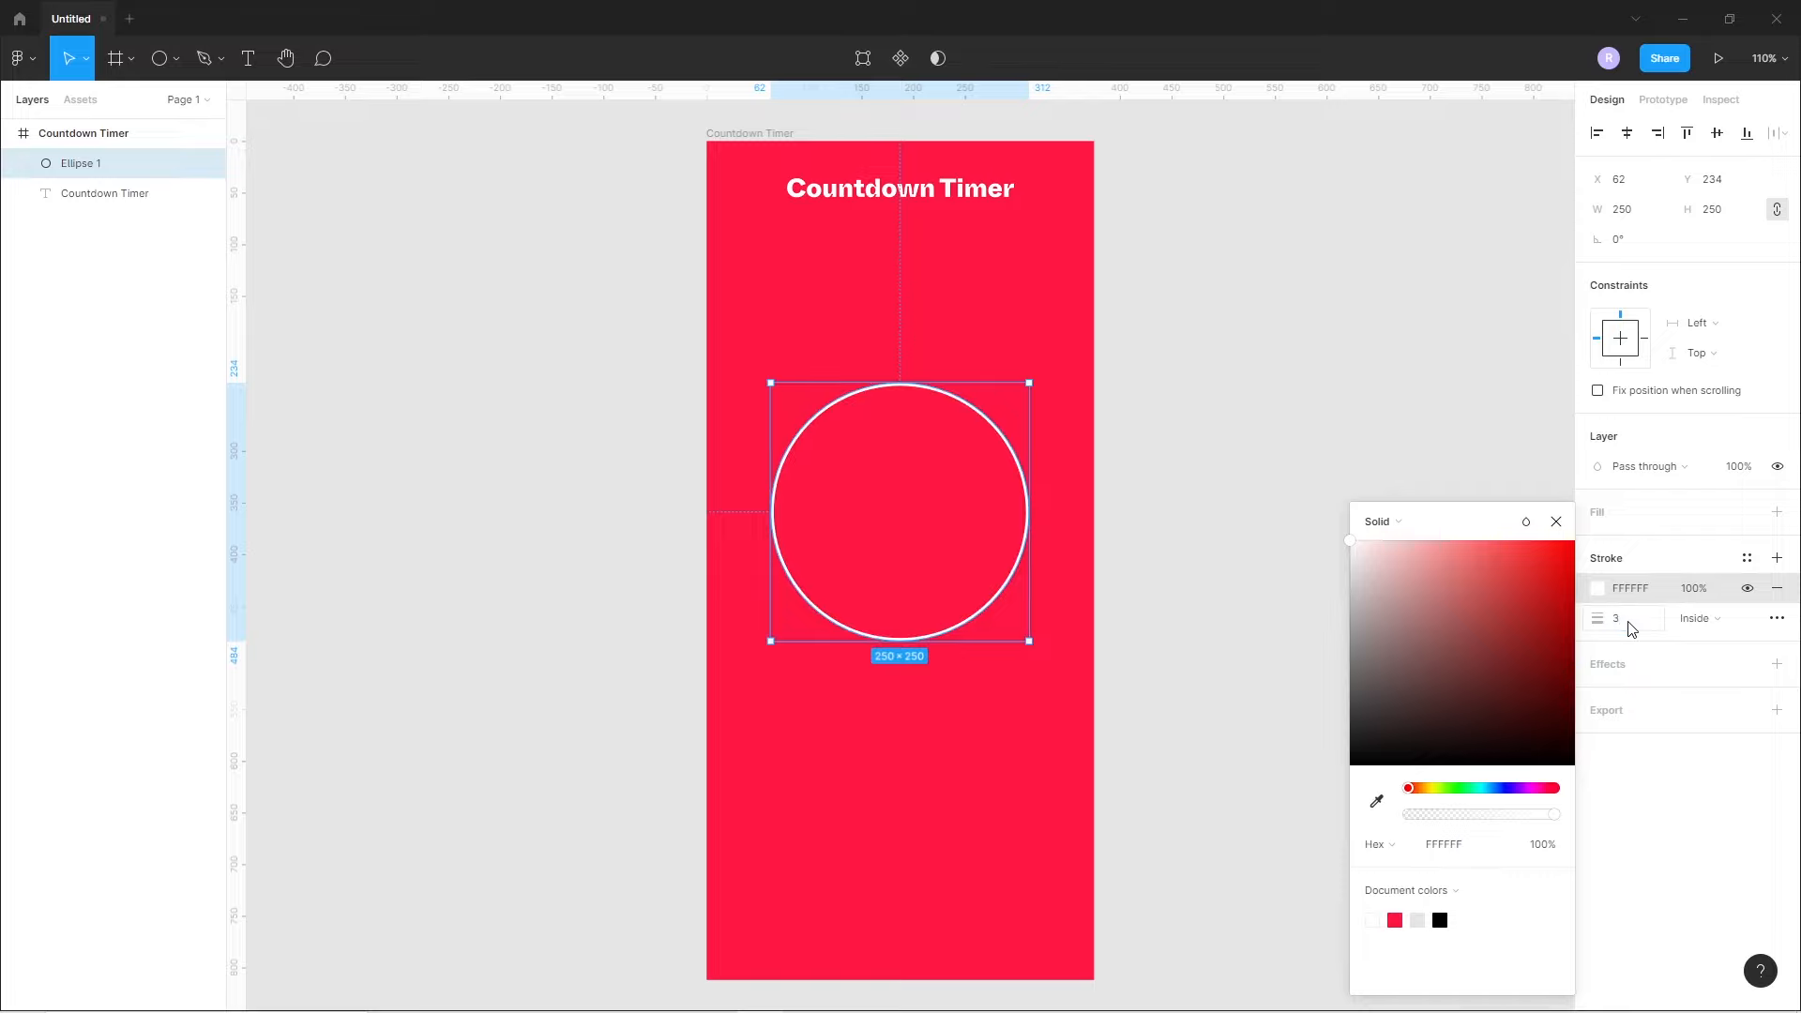
pyautogui.click(1697, 619)
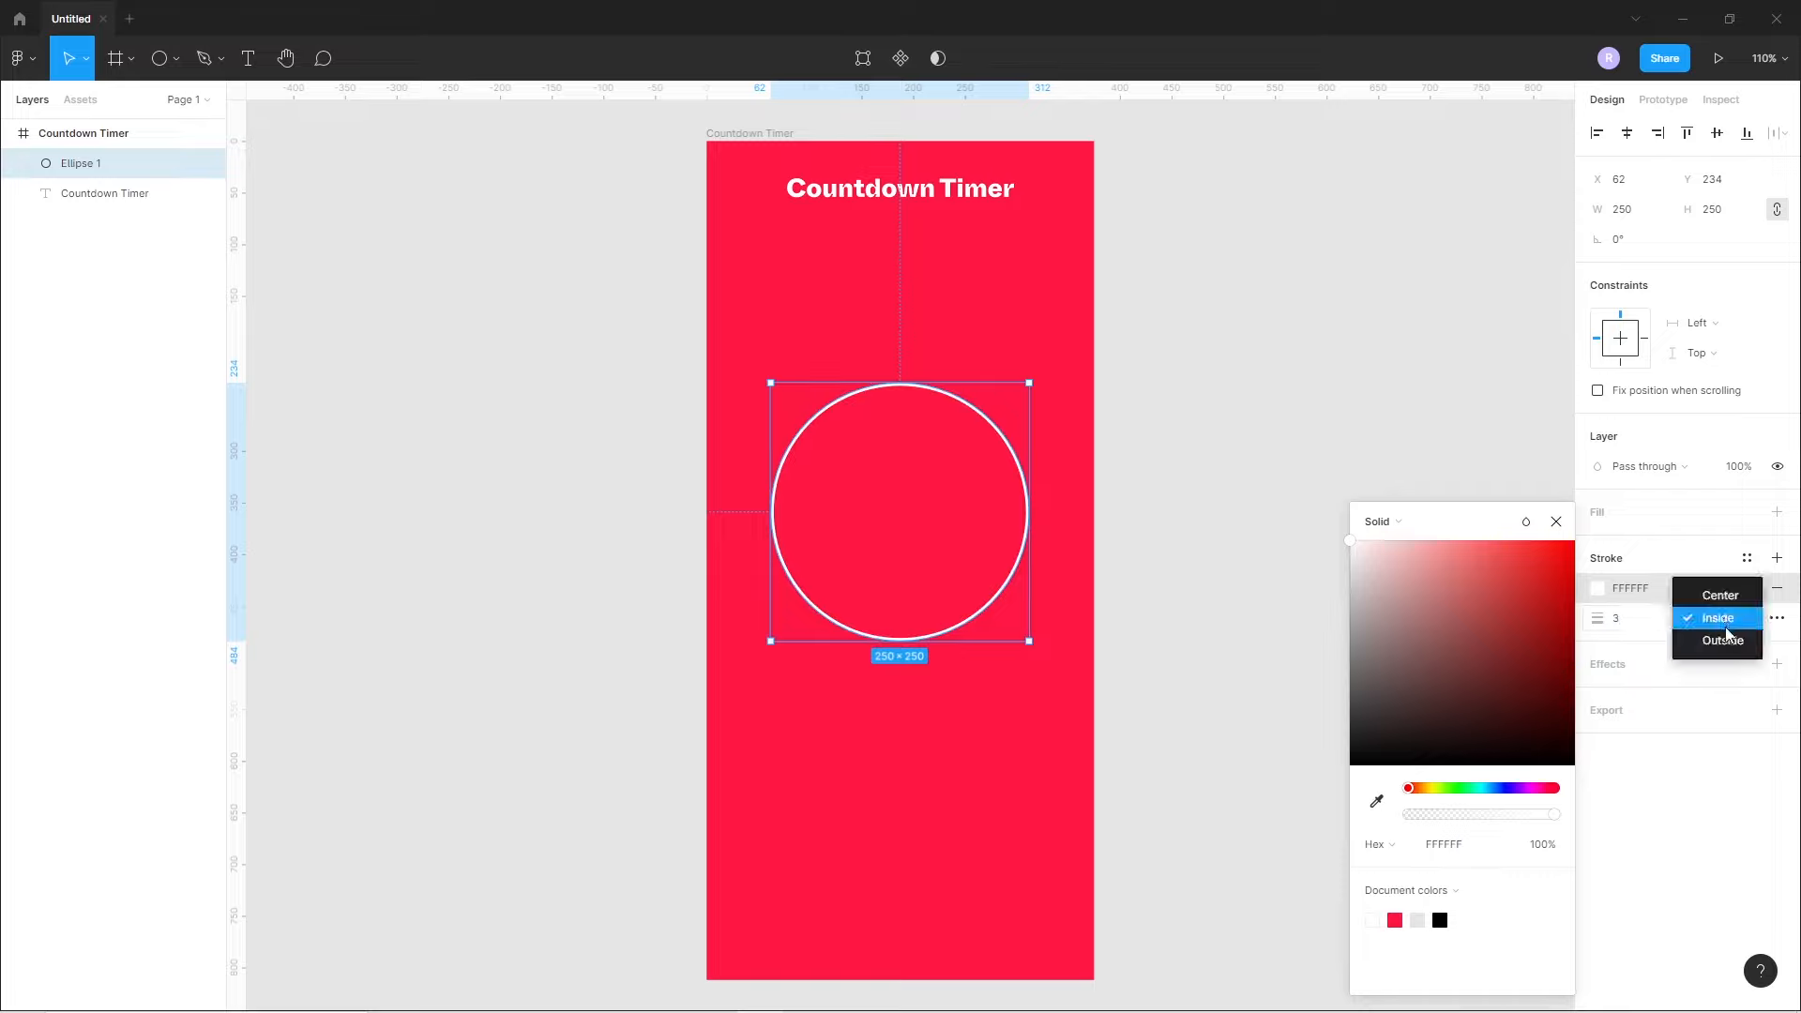
pyautogui.click(1717, 599)
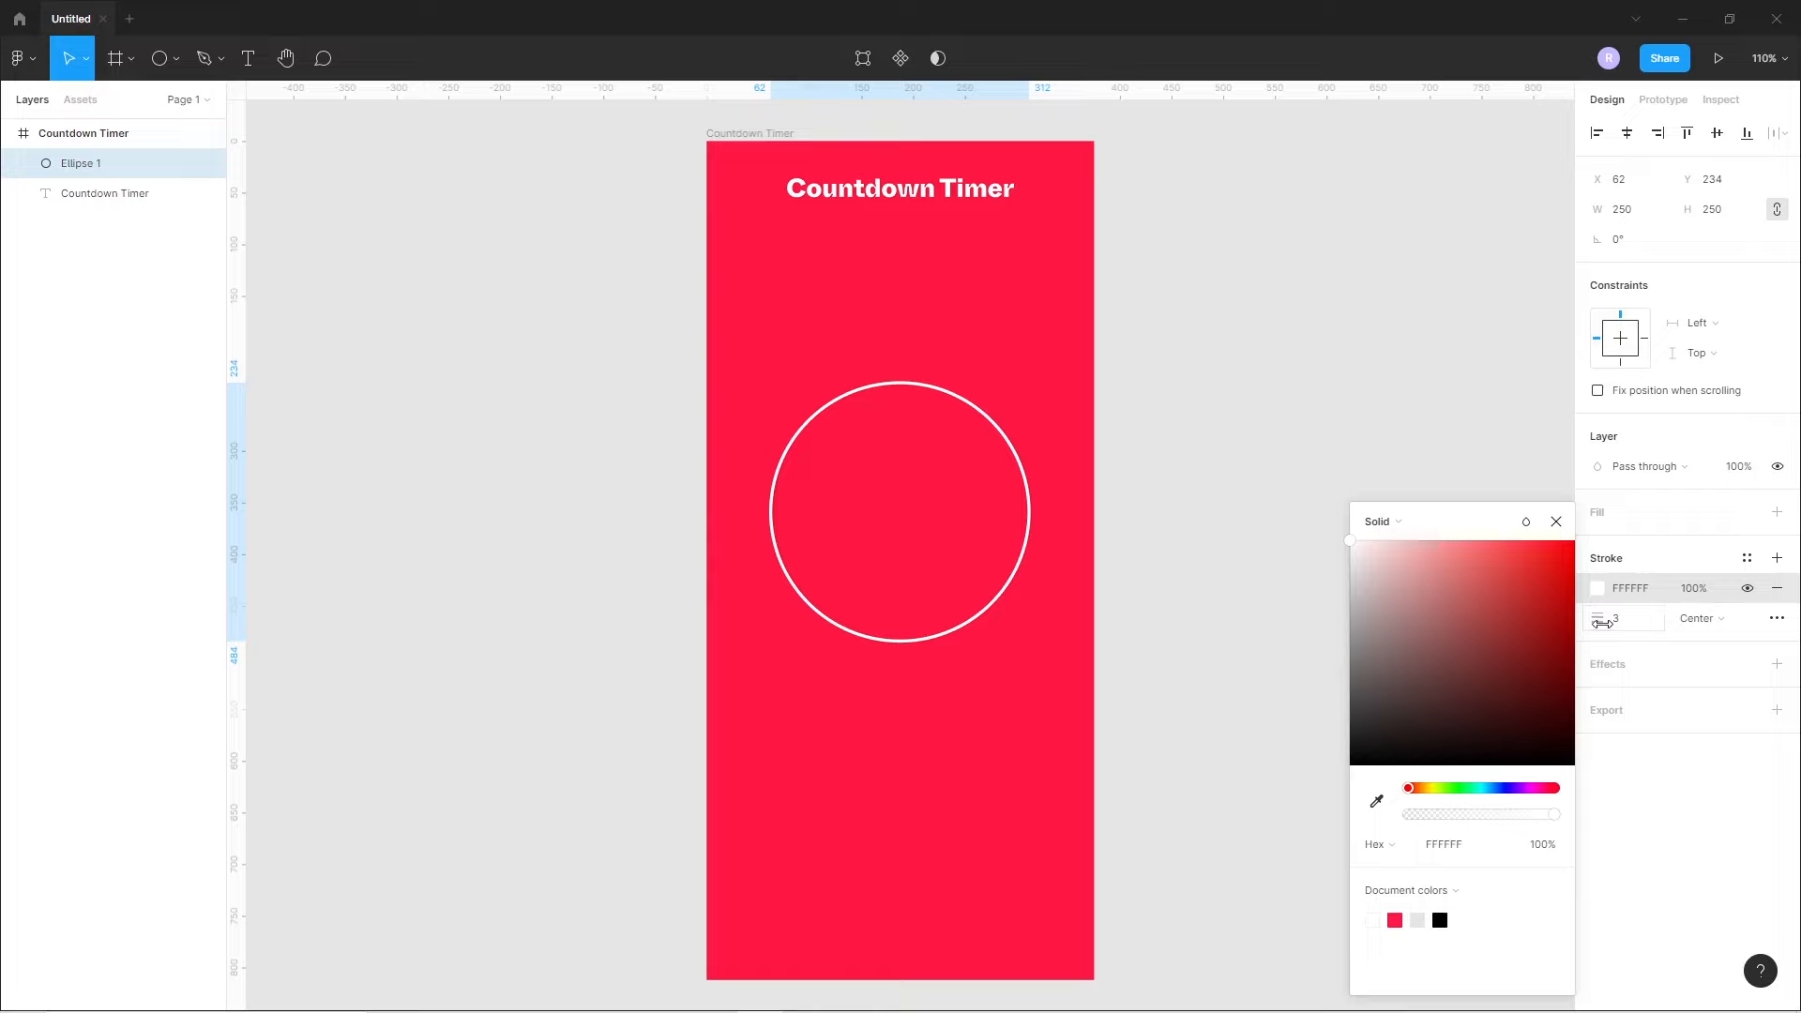
# - Make the circle's stroke dotted using the Dash style with gap 10, dash 0.2 and round dash caps
pyautogui.click(1775, 627)
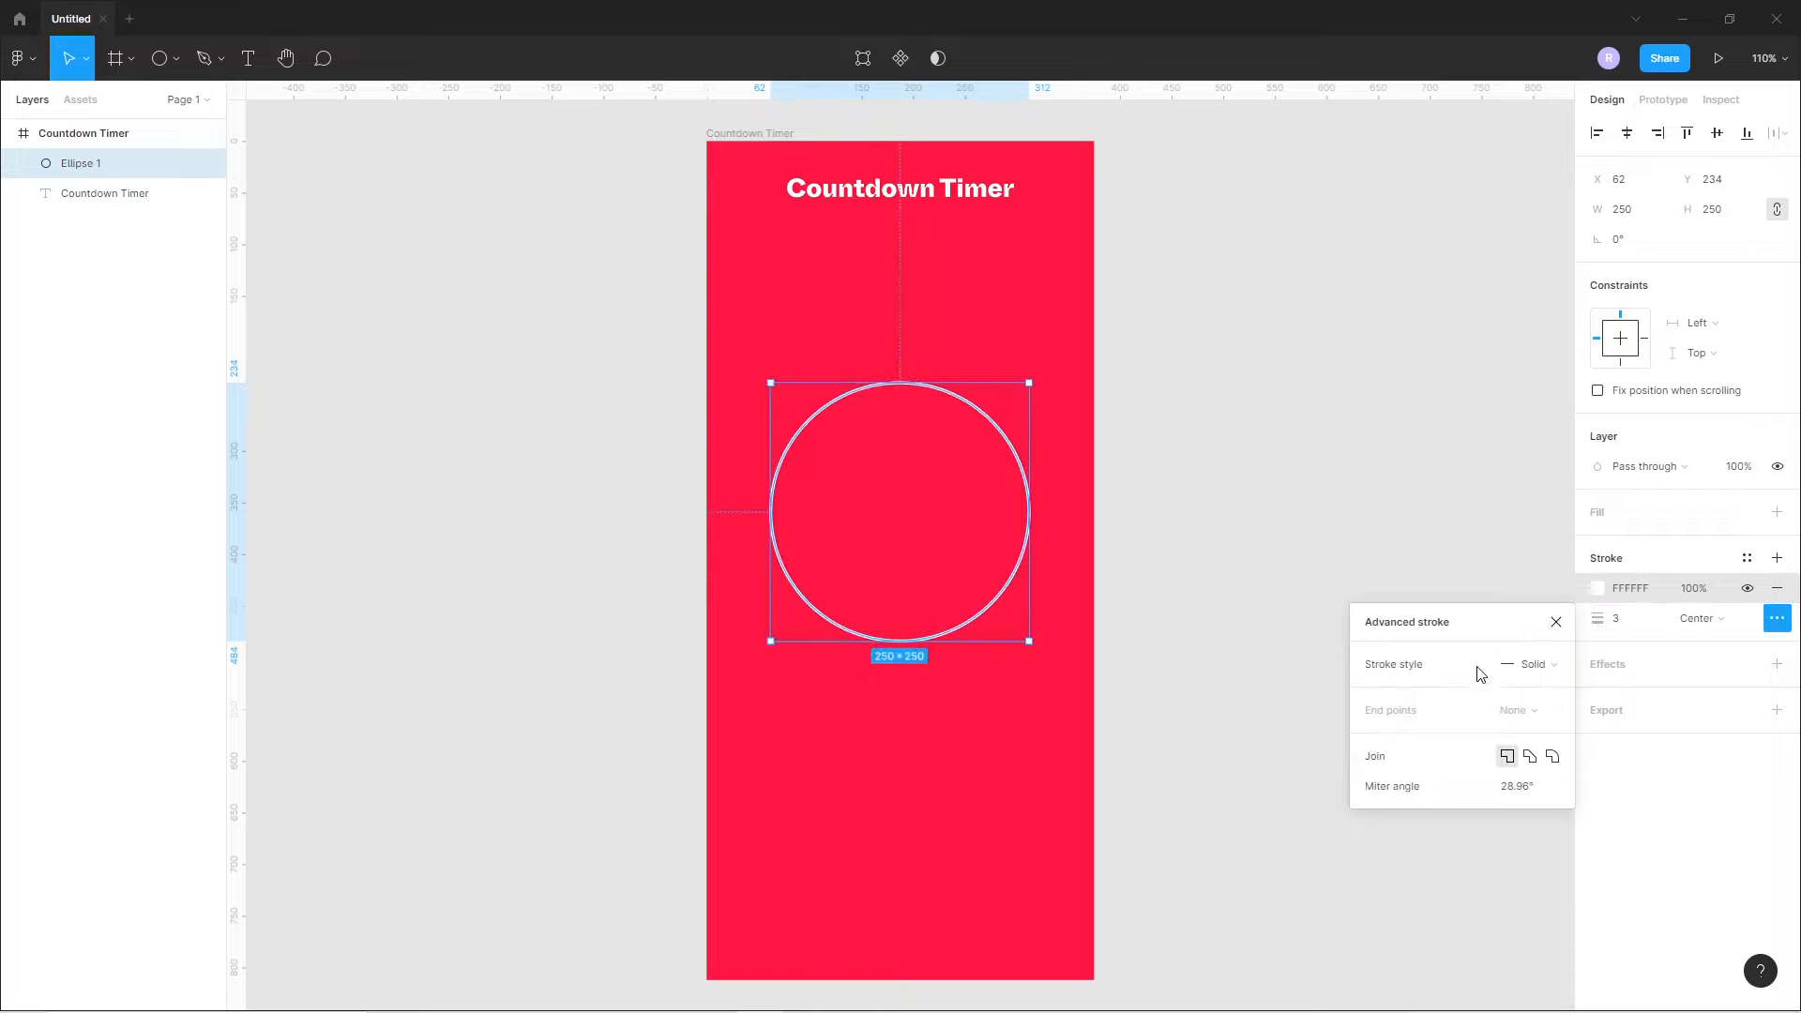
pyautogui.click(1558, 666)
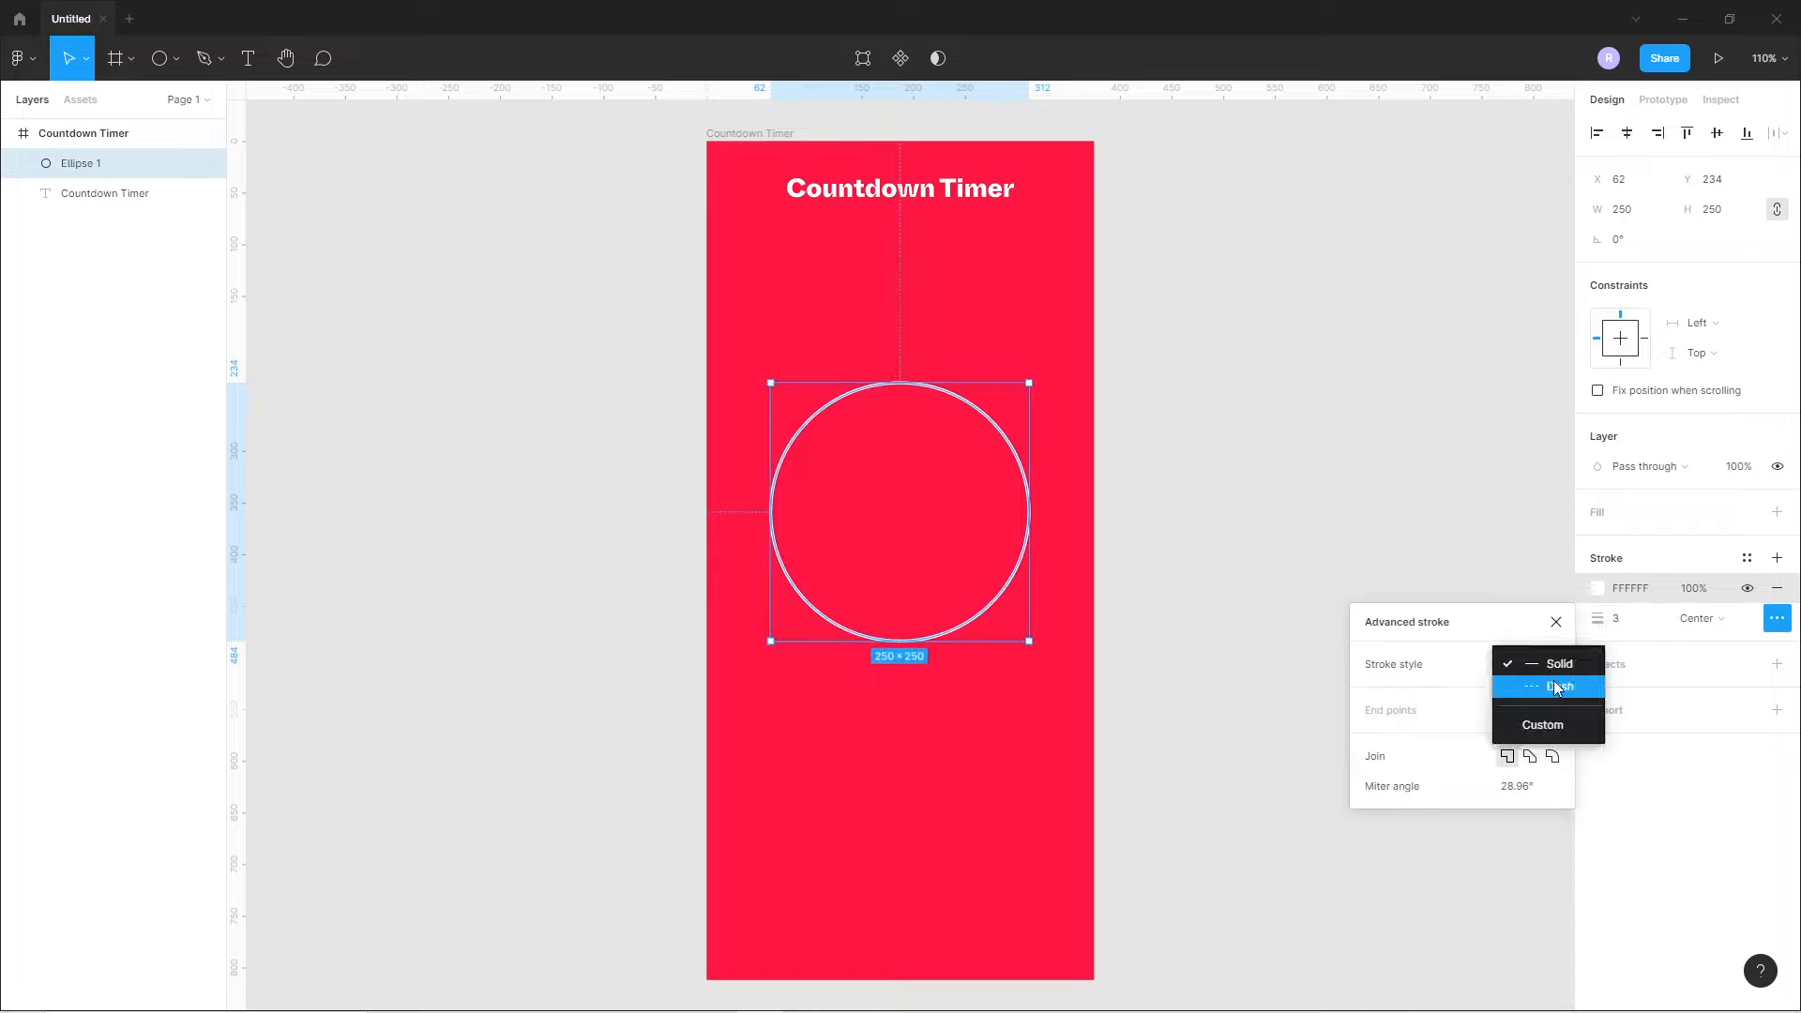
pyautogui.click(1556, 687)
pyautogui.click(1517, 730)
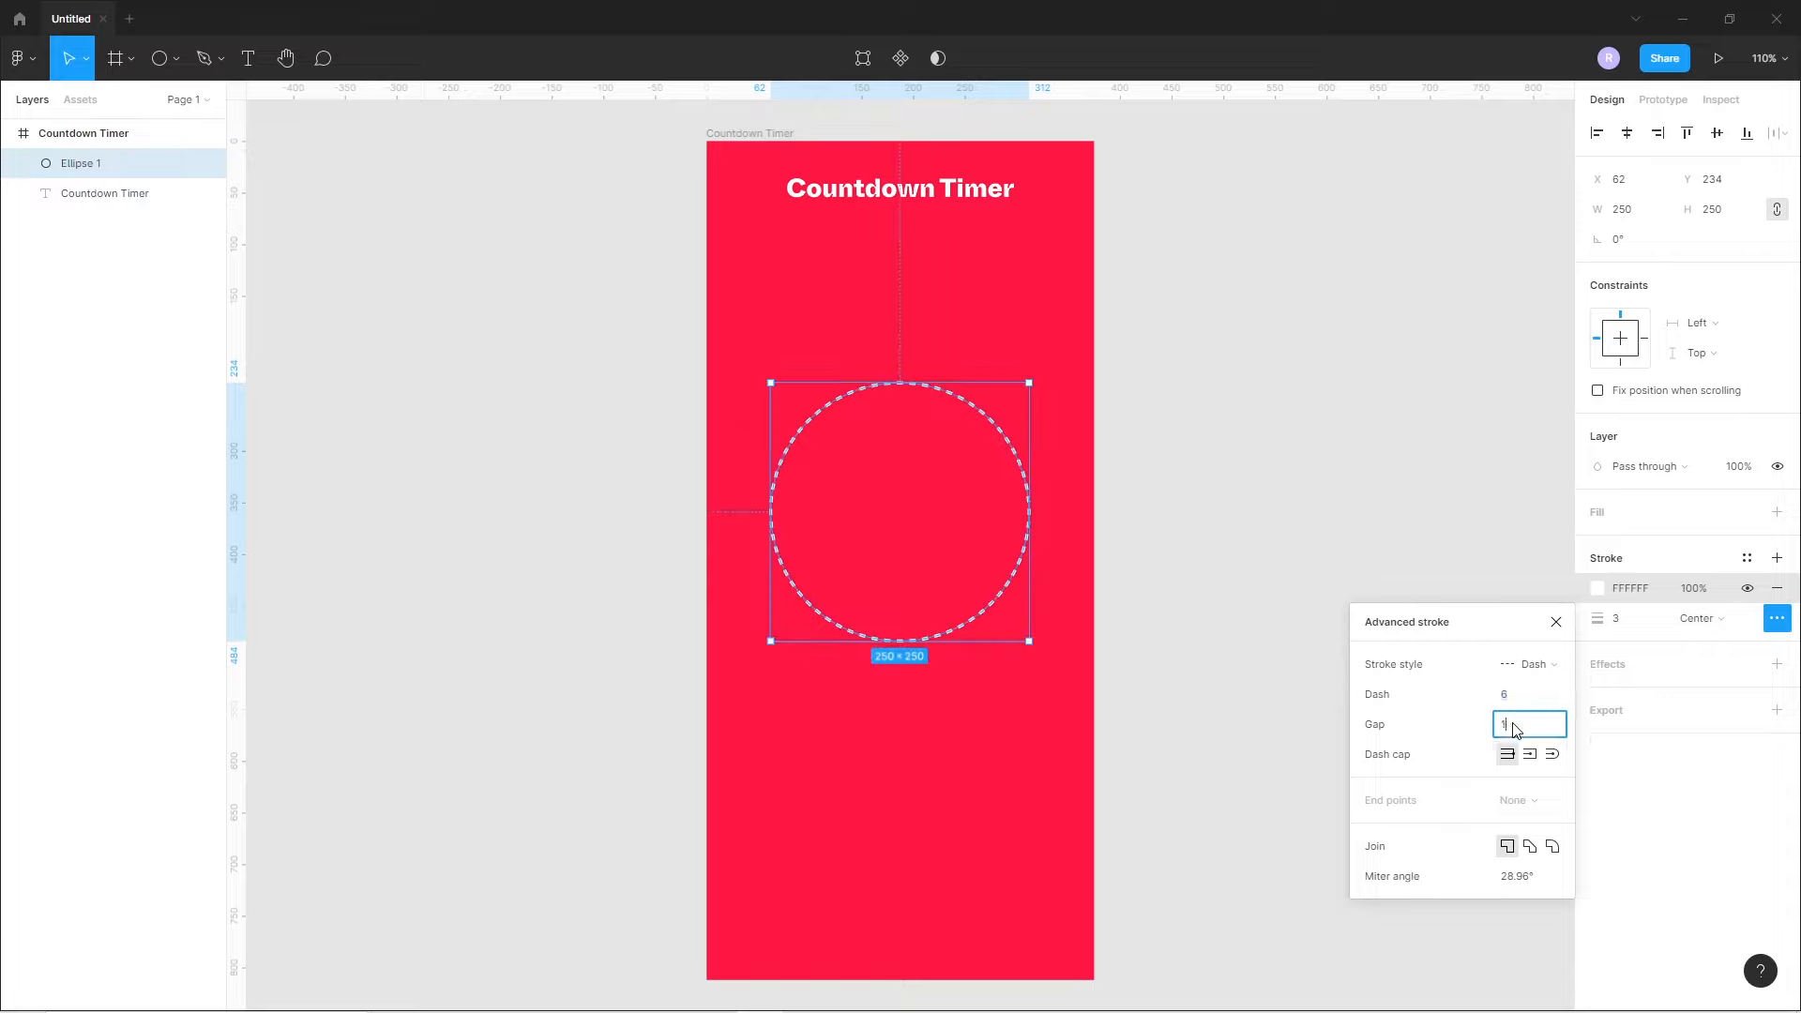
pyautogui.press('Return')
pyautogui.click(1520, 696)
pyautogui.write('0.2')
pyautogui.press('Return')
pyautogui.click(1553, 756)
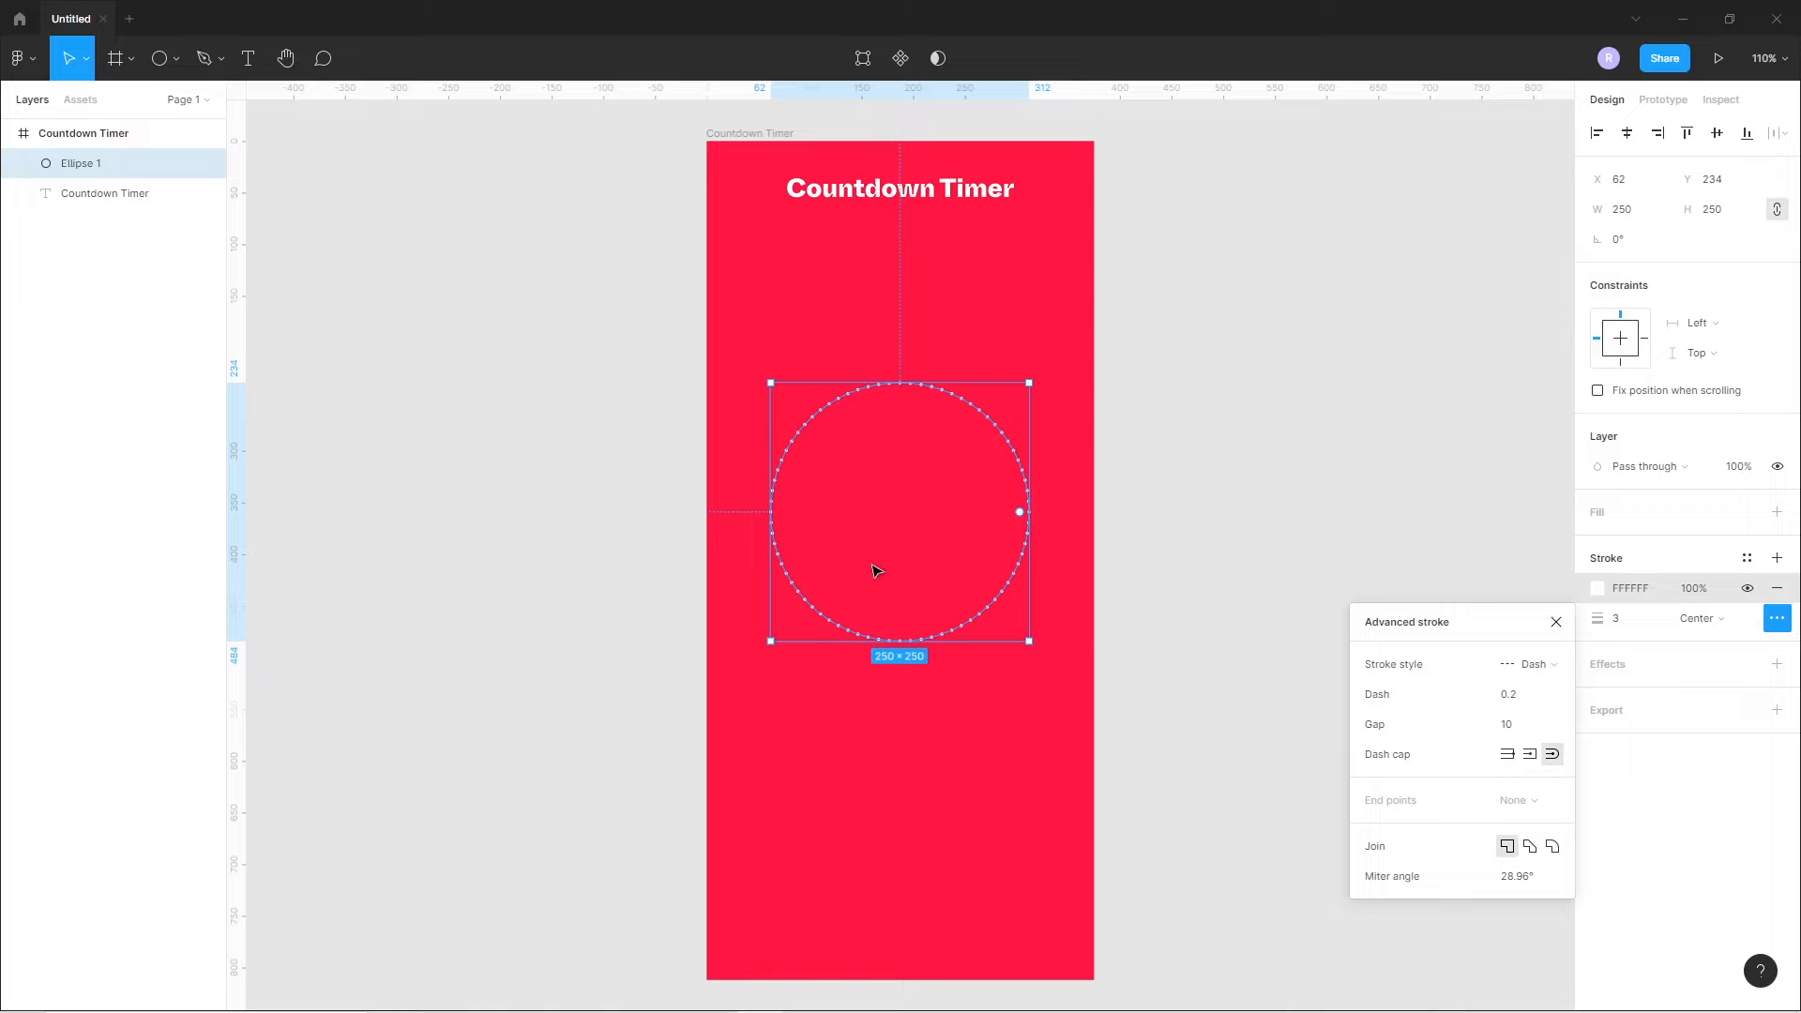
pyautogui.click(534, 637)
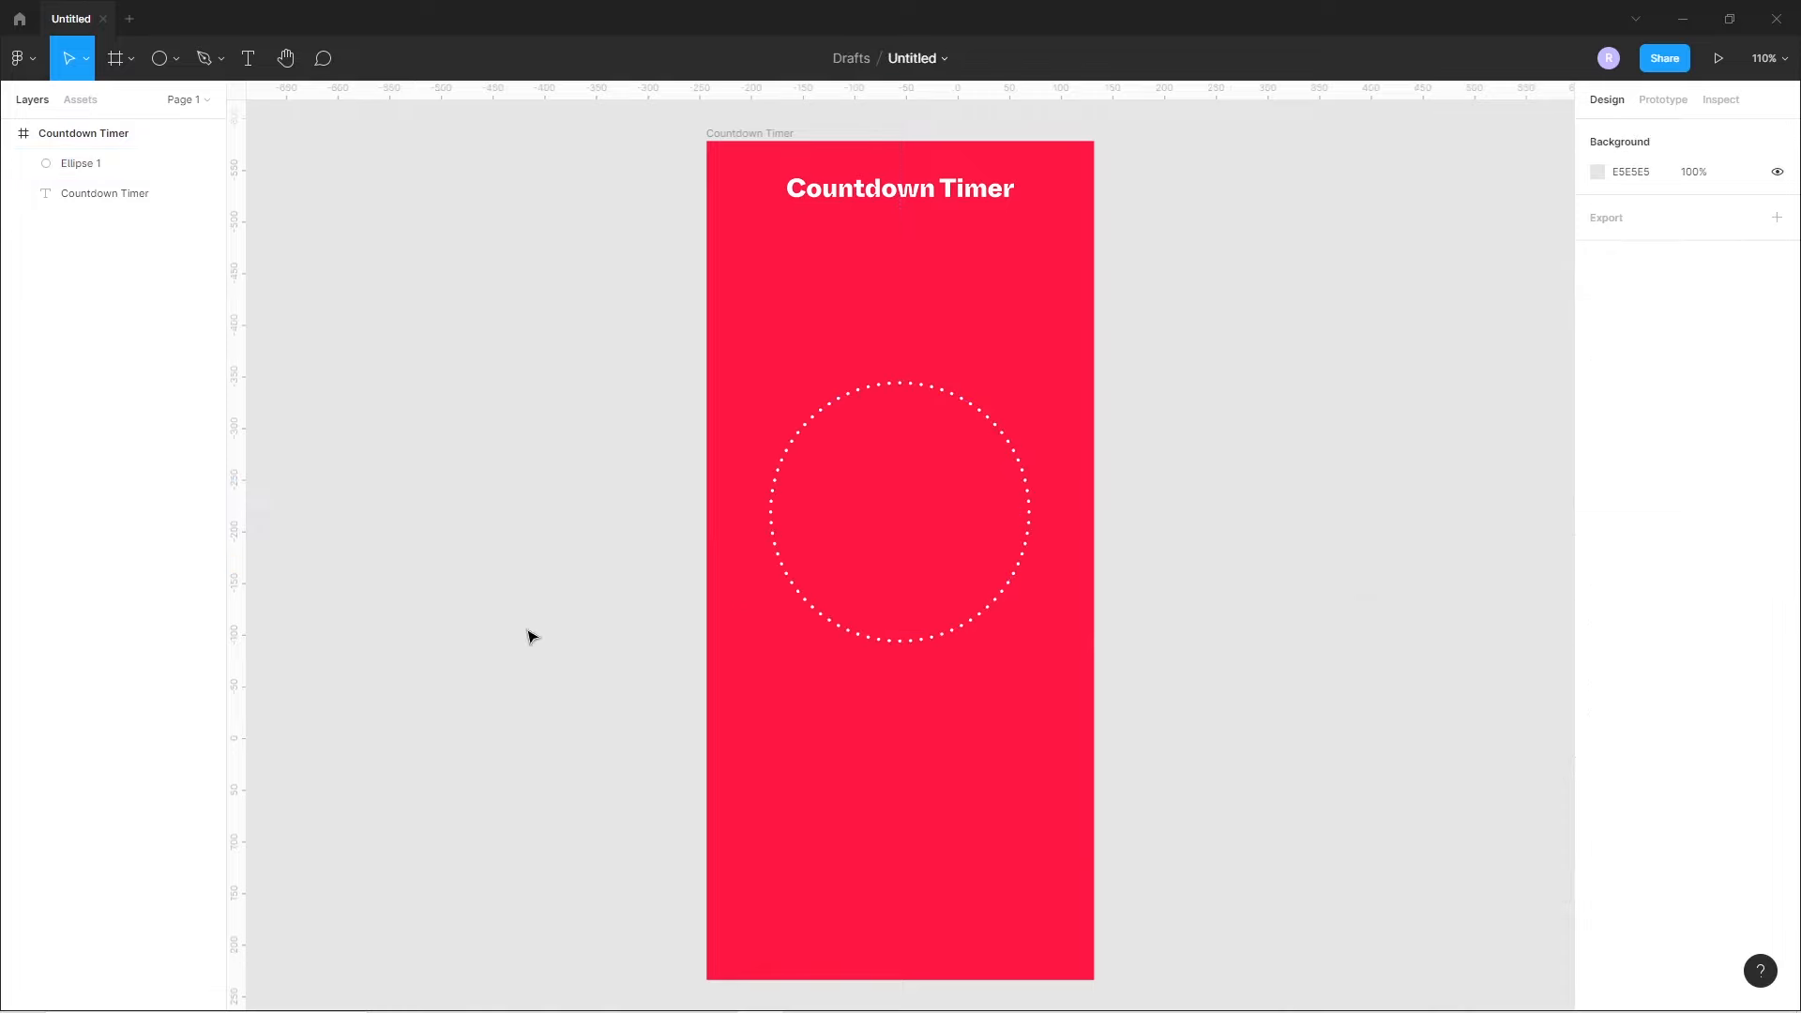
# - Duplicate the dotted circle below the original and change the copy's stroke style to Solid
pyautogui.click(953, 395)
pyautogui.moveTo(949, 395); pyautogui.dragTo(961, 700)
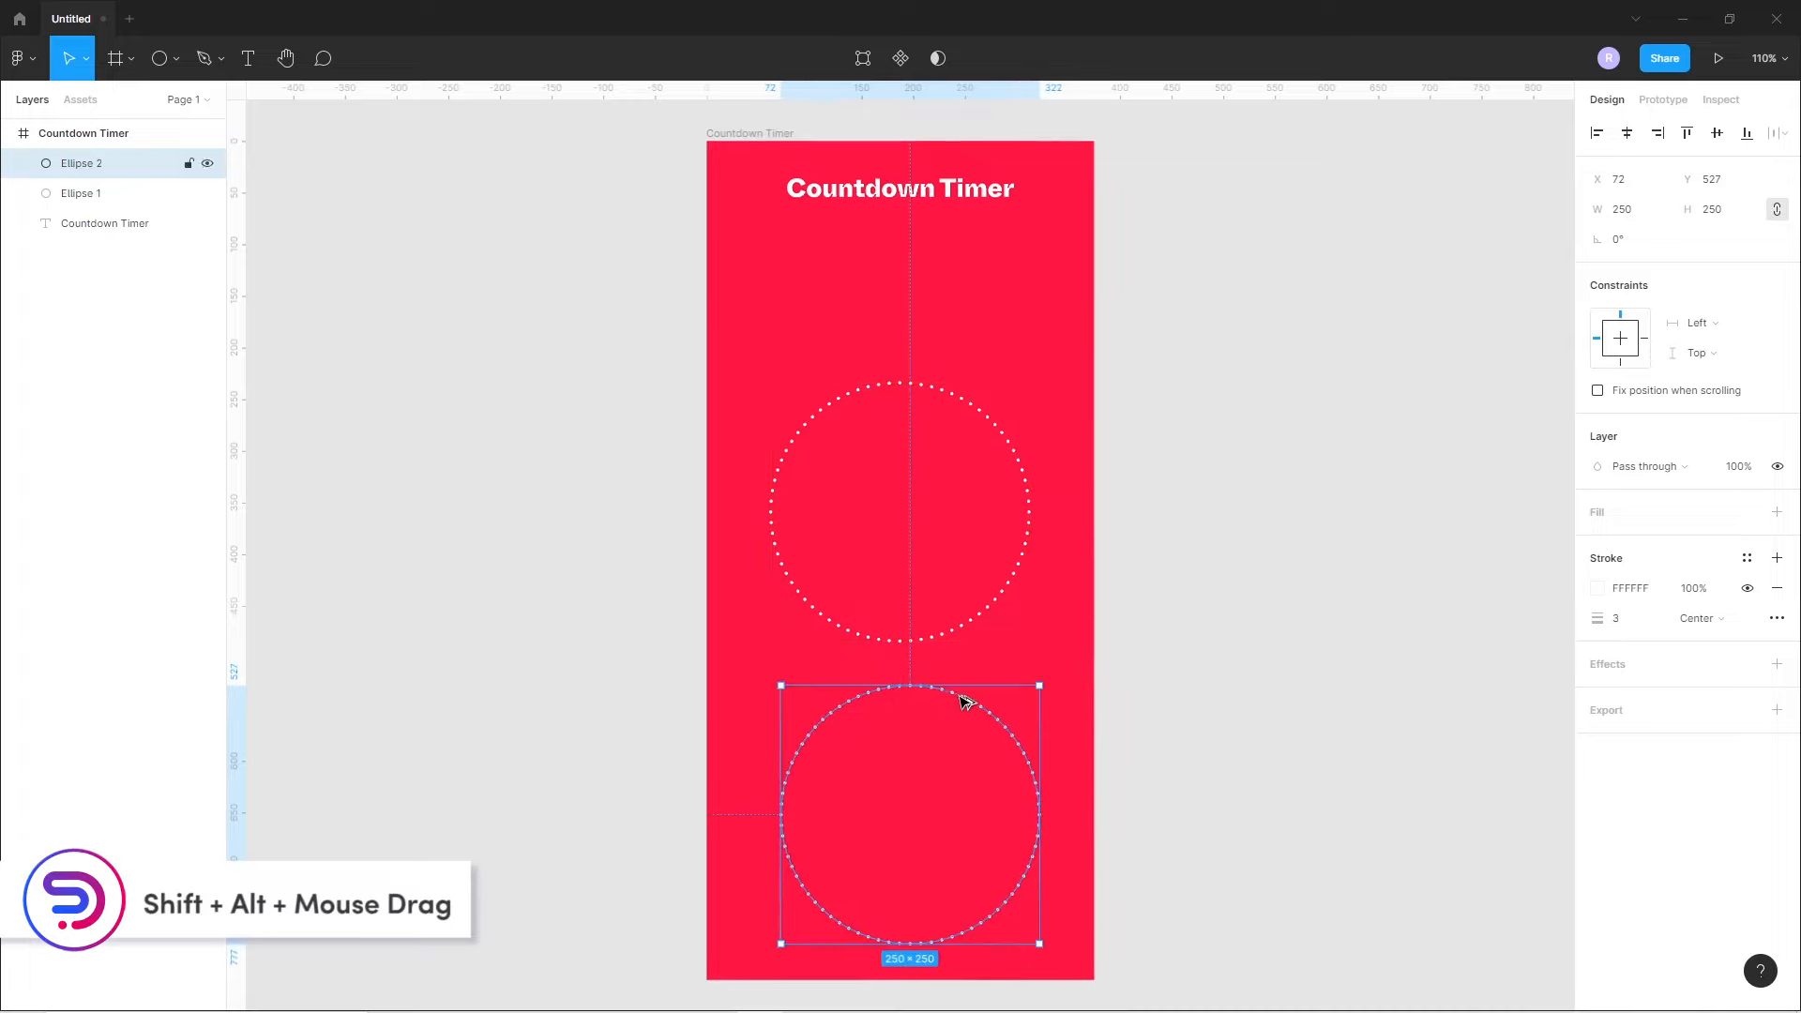
pyautogui.click(1776, 619)
pyautogui.click(1540, 665)
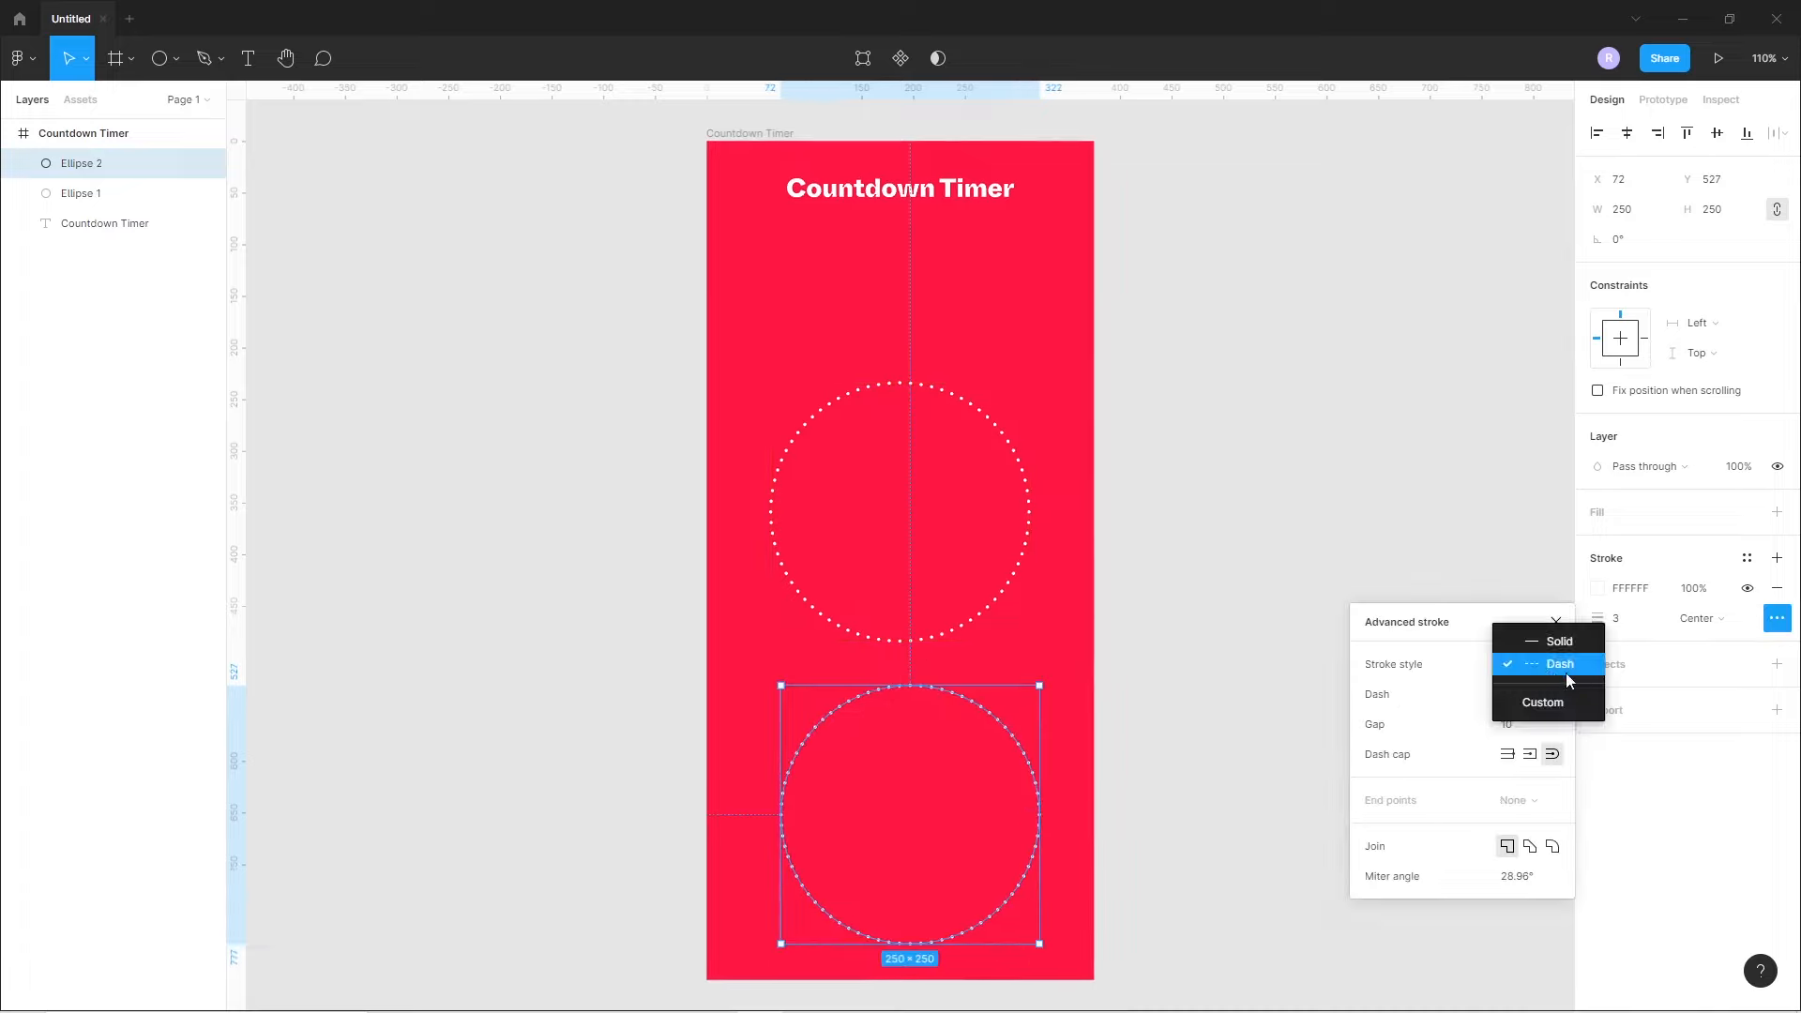
pyautogui.click(1552, 641)
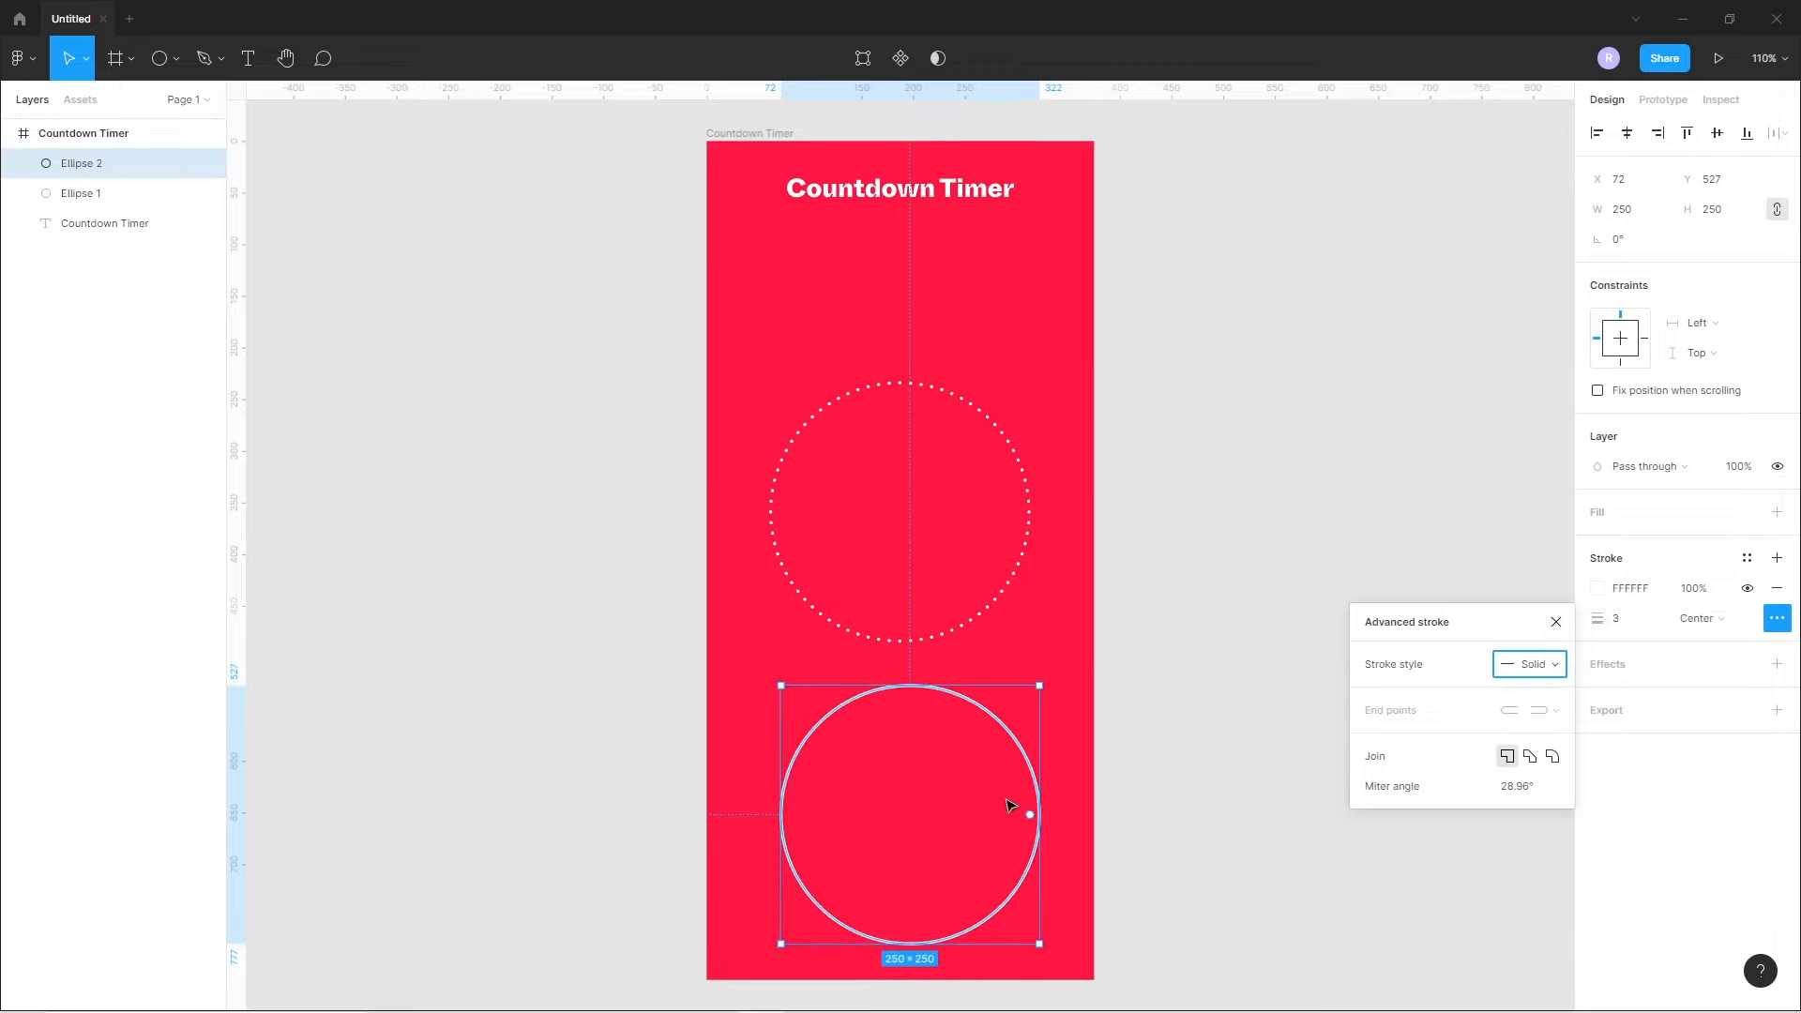
# - Delete the solid circle's bottom and left anchor points so only the upper-right quarter arc remains
pyautogui.doubleClick(972, 939)
pyautogui.click(911, 944)
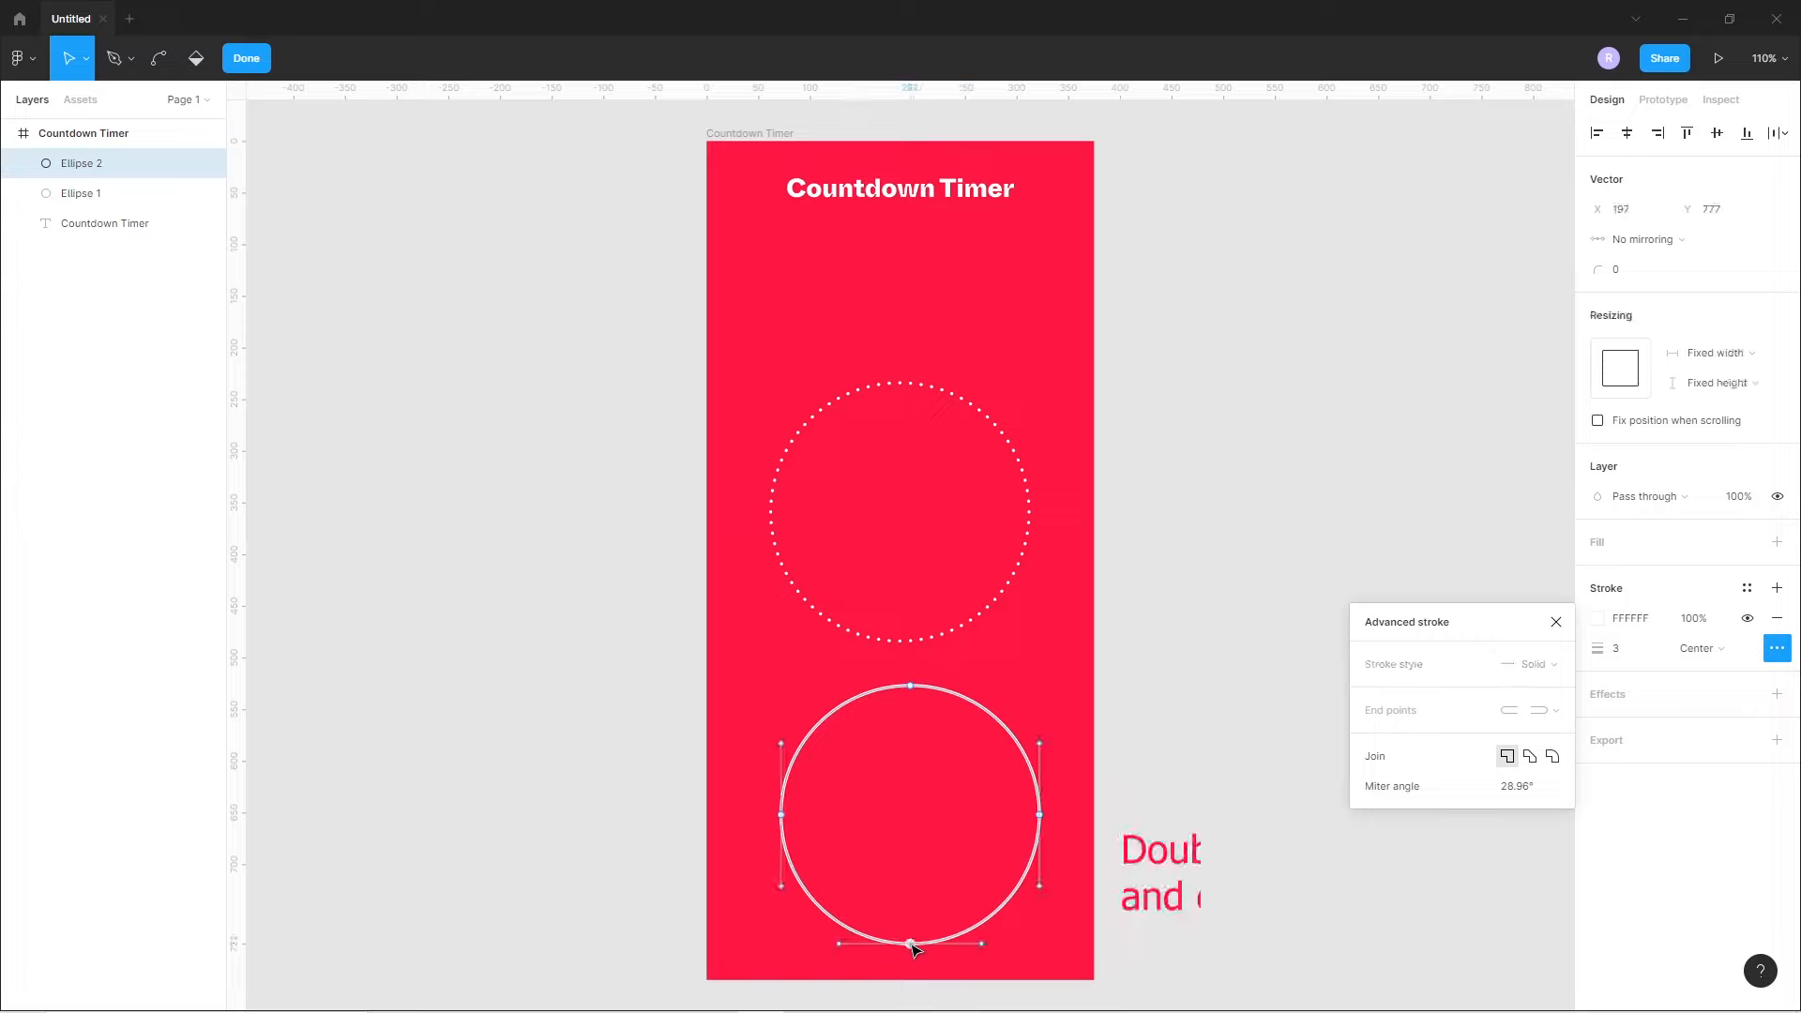
pyautogui.press('Delete')
pyautogui.click(783, 815)
pyautogui.press('Delete')
pyautogui.click(906, 753)
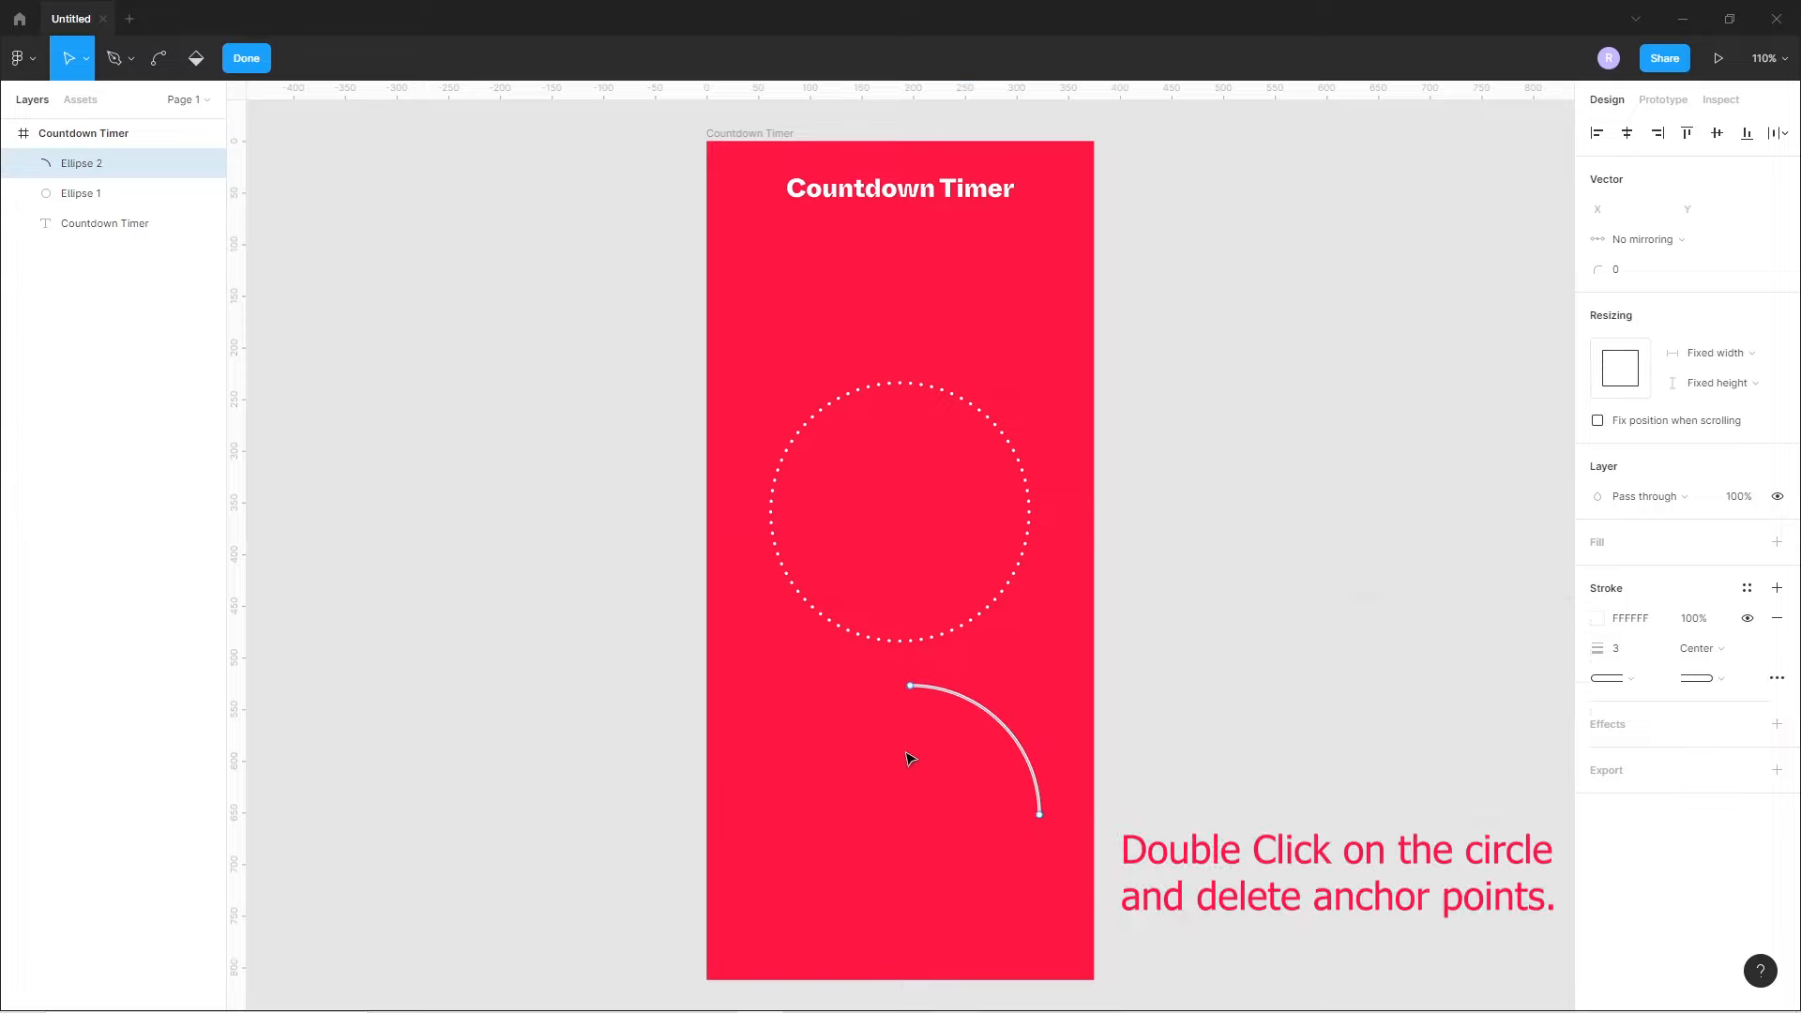
pyautogui.press('Escape')
# - Move the arc onto the dotted circle's upper-right quarter at X 187, Y 234, with a Round end point
pyautogui.moveTo(1005, 730)
pyautogui.mouseDown()
pyautogui.moveTo(1000, 394)
pyautogui.moveTo(996, 432)
pyautogui.mouseUp()
pyautogui.click(1715, 661)
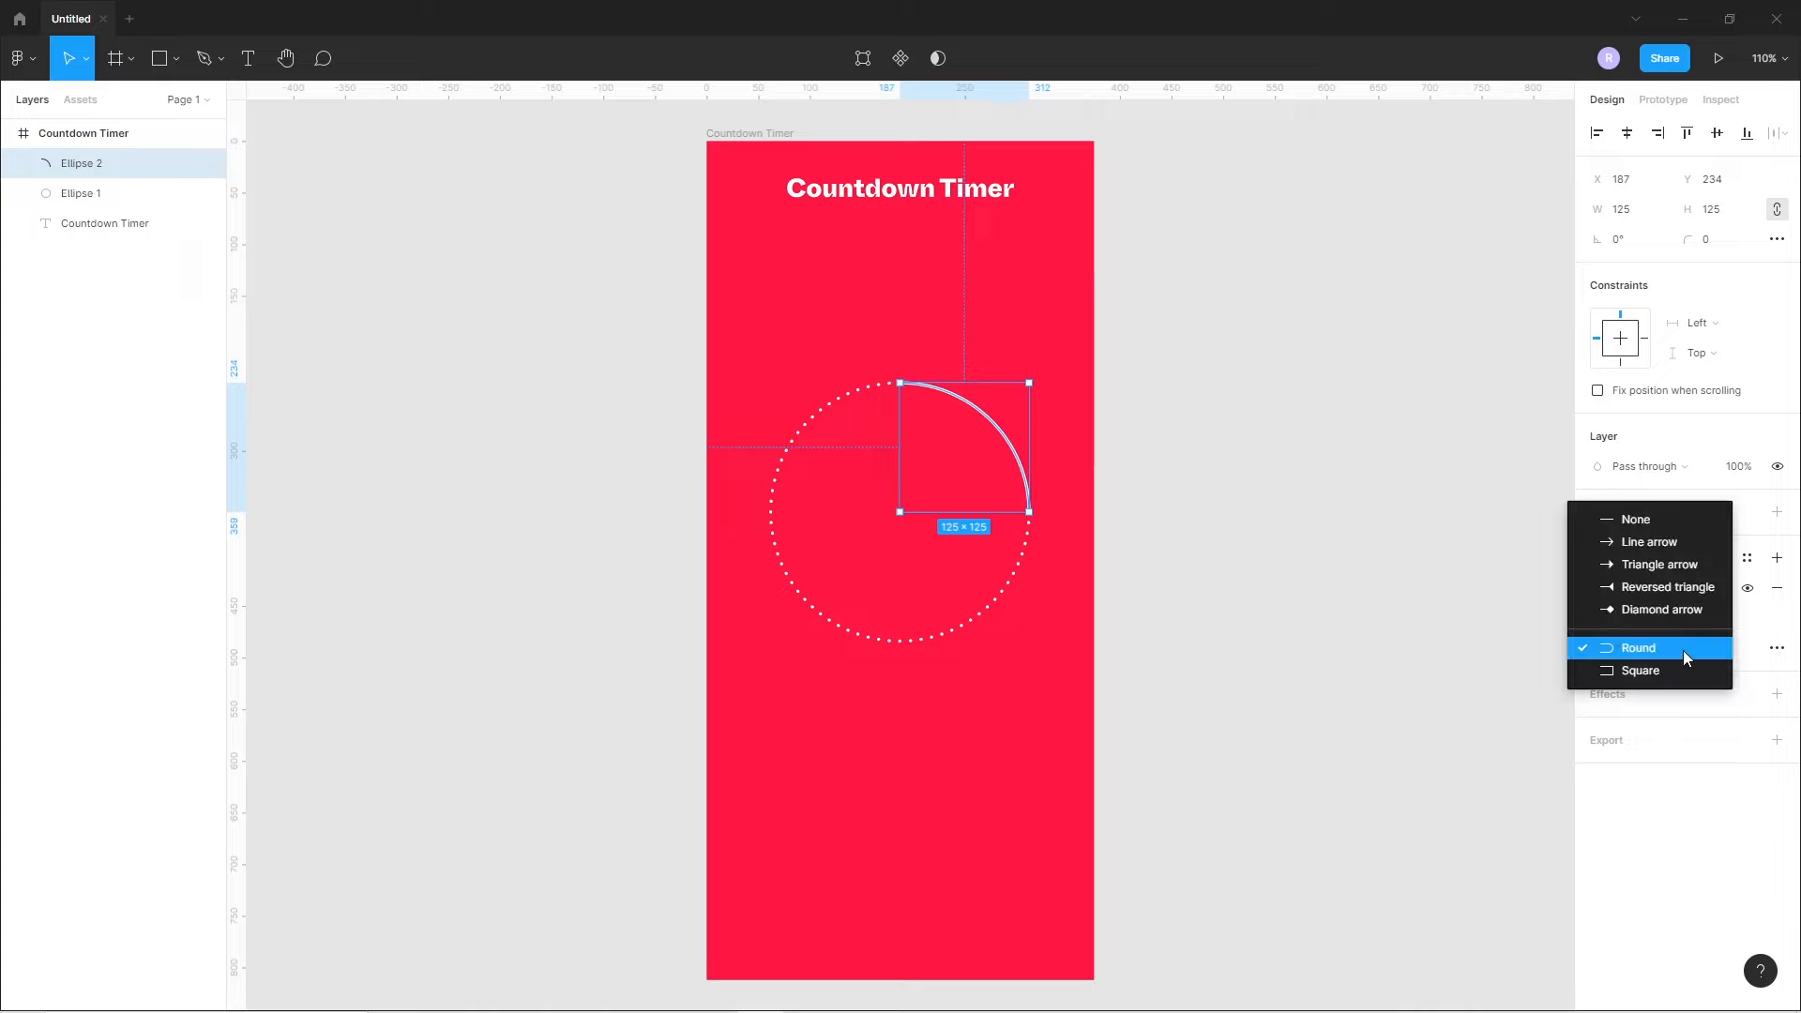
pyautogui.click(1658, 647)
# - Increase the arc's stroke weight so it stands out from the dotted circle
pyautogui.click(1618, 627)
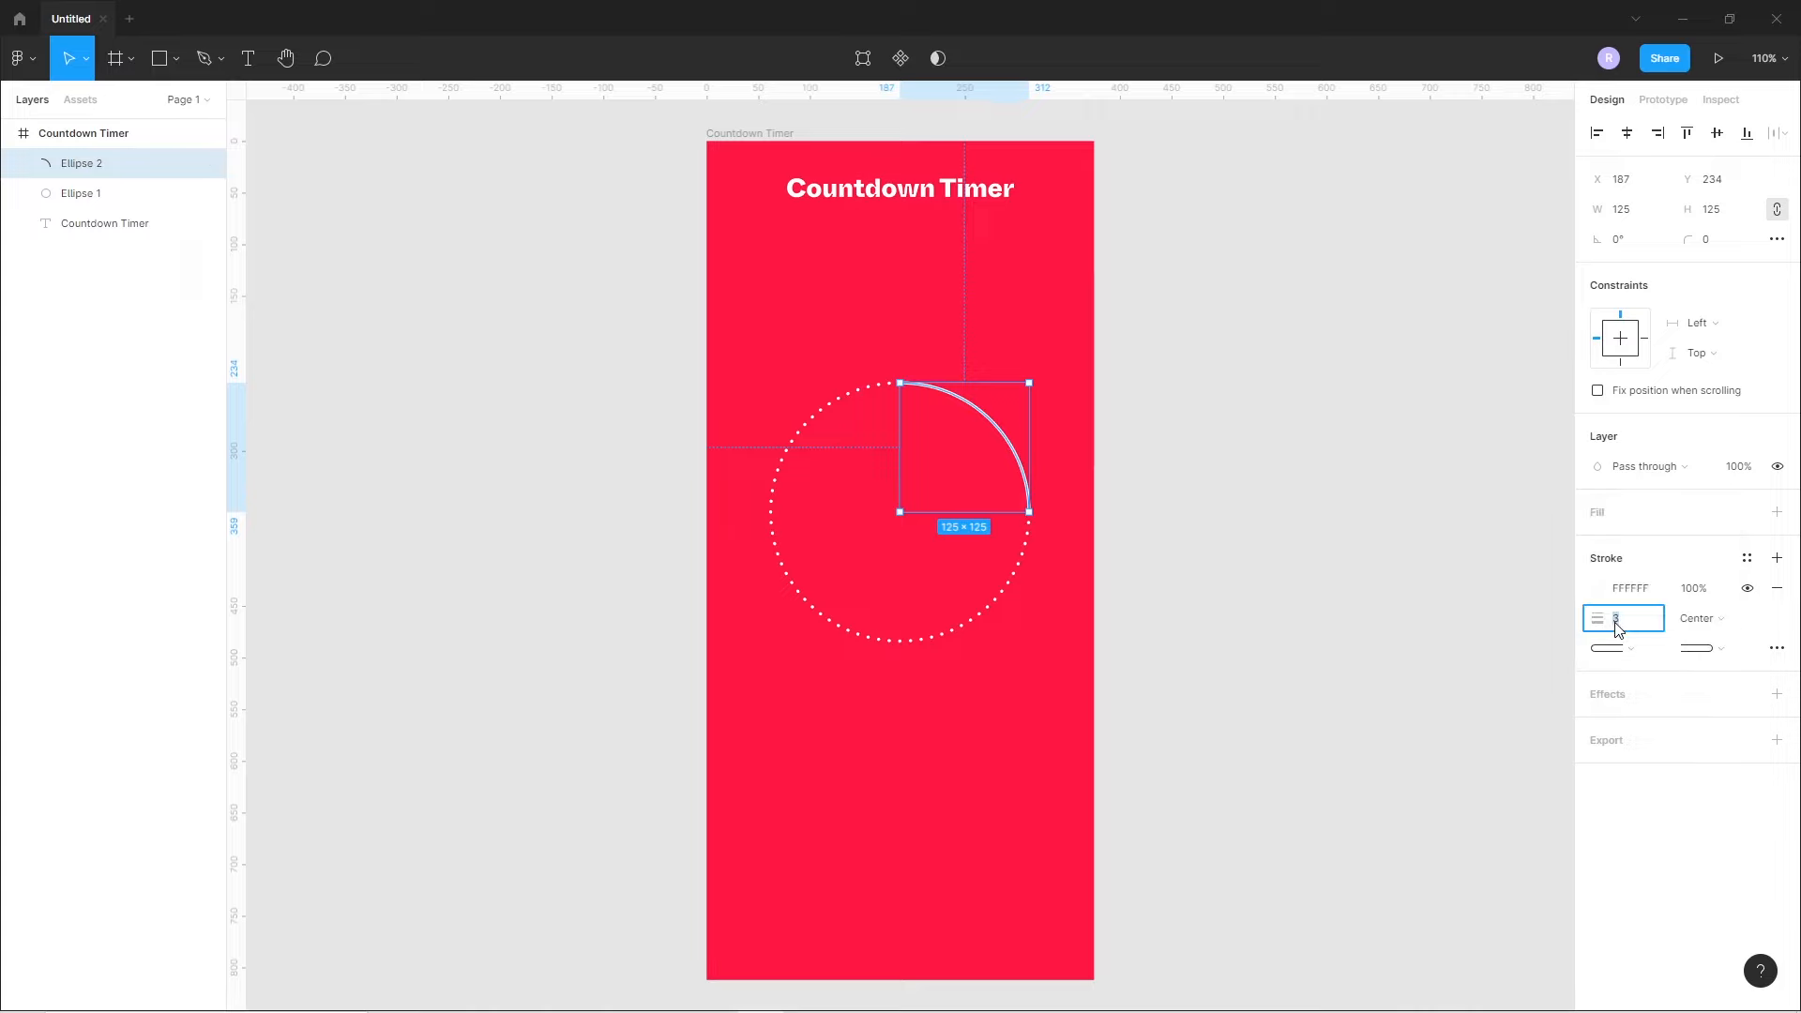
pyautogui.press('Return')
pyautogui.click(1220, 631)
# - Draw a circle about 14 × 14 centred on the arc's lower end
pyautogui.scroll(3, 1002, 498)
pyautogui.scroll(8, 1002, 499)
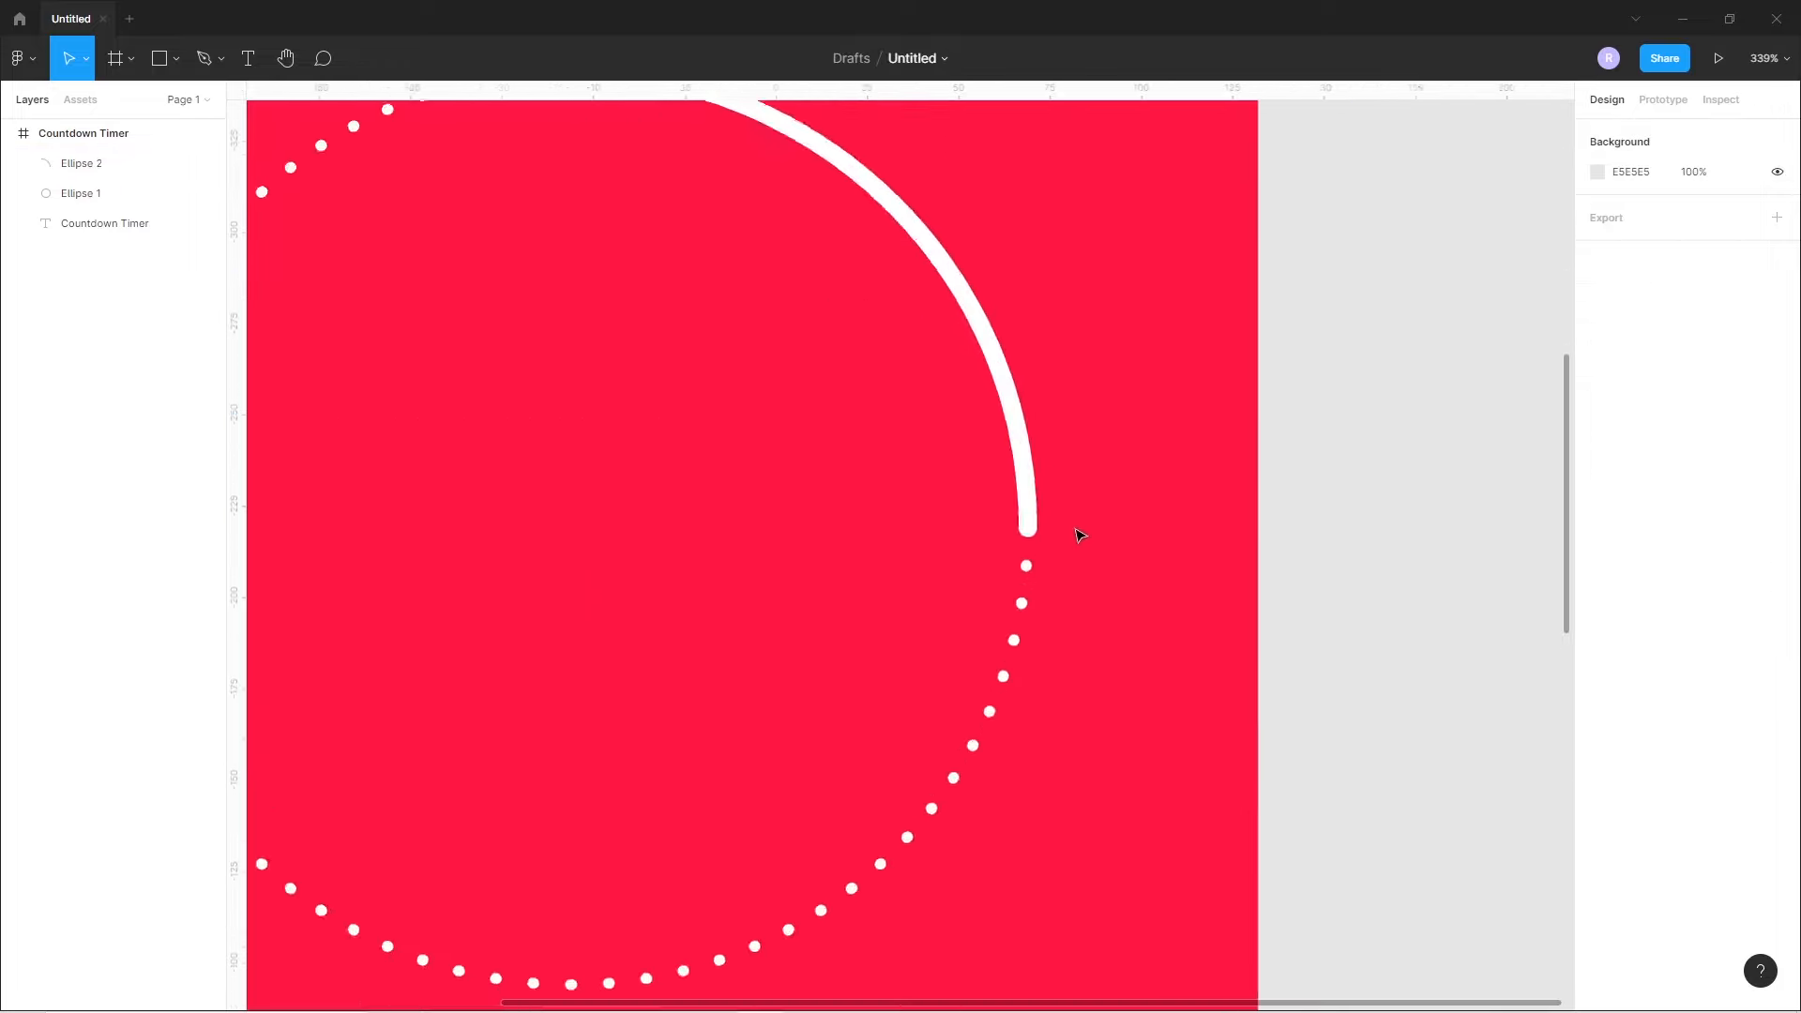
pyautogui.click(178, 60)
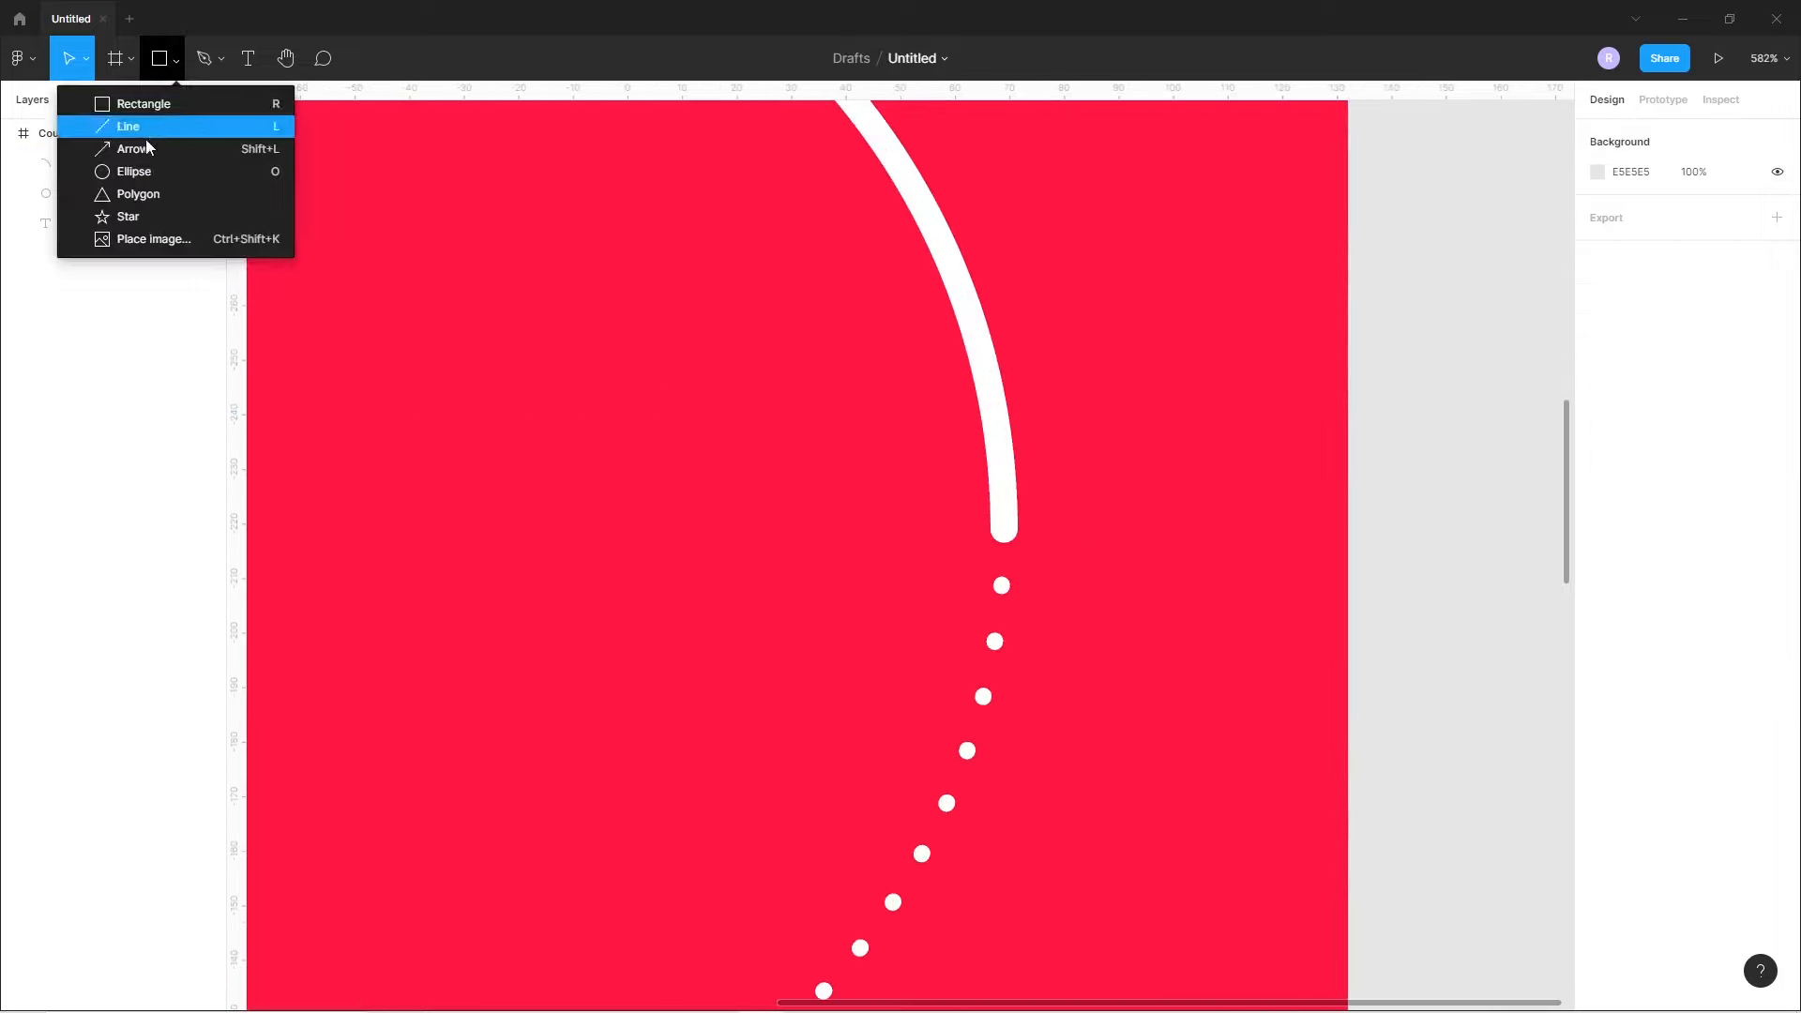
pyautogui.click(133, 170)
pyautogui.moveTo(1003, 533); pyautogui.dragTo(1033, 566)
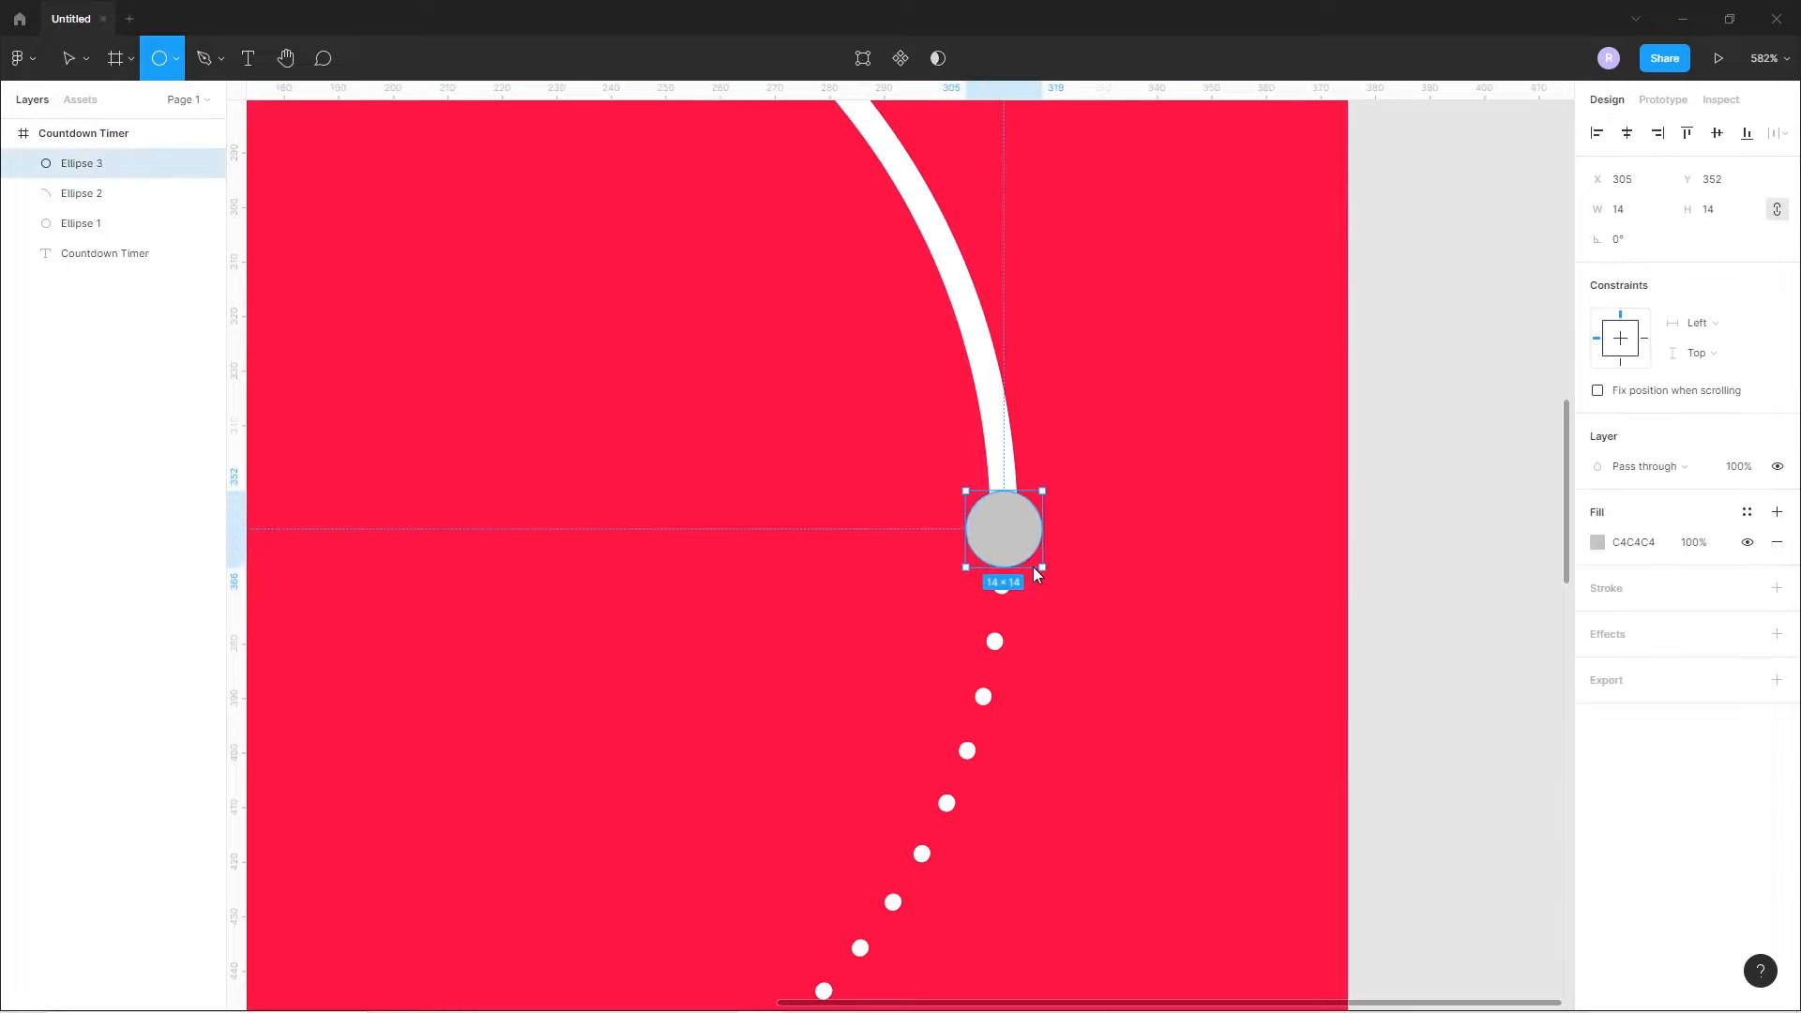
# - Fill the small circle with white FFFFFF and nudge it to Y 351 on the arc's end
pyautogui.click(1598, 543)
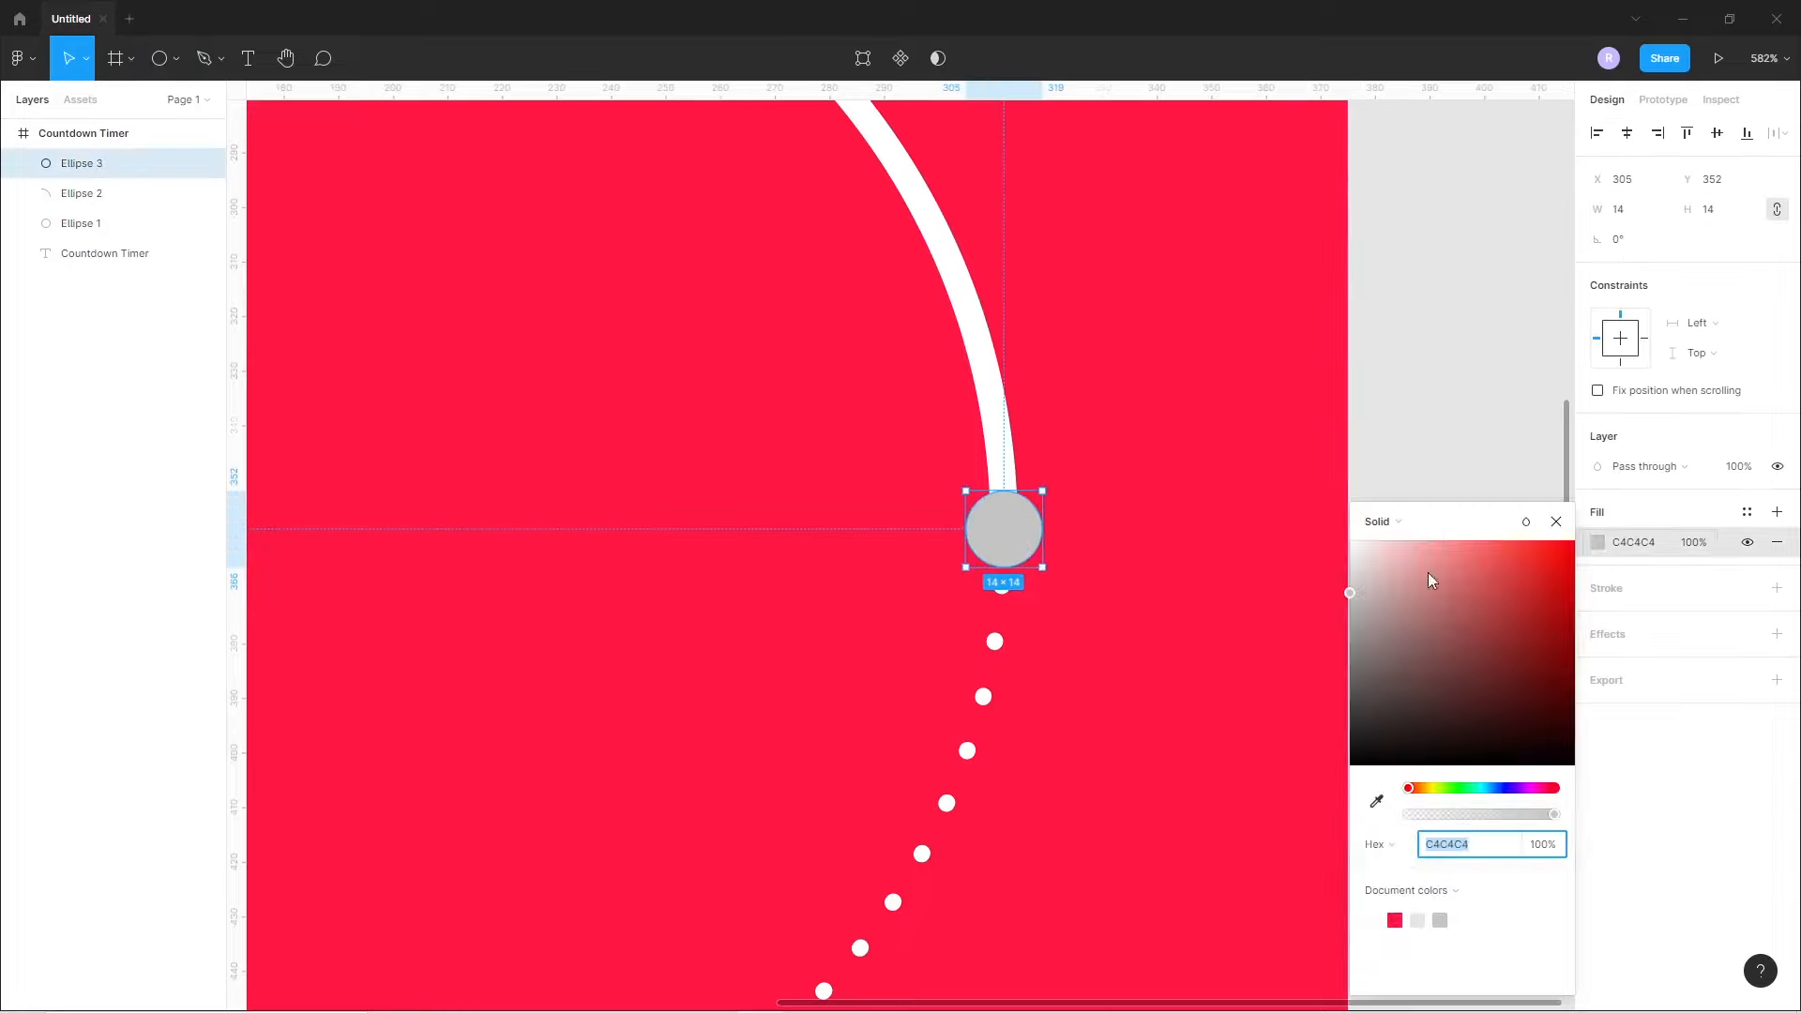
pyautogui.moveTo(1430, 579); pyautogui.dragTo(1286, 507)
pyautogui.moveTo(1005, 527); pyautogui.dragTo(1007, 525)
pyautogui.scroll(-5, 1141, 587)
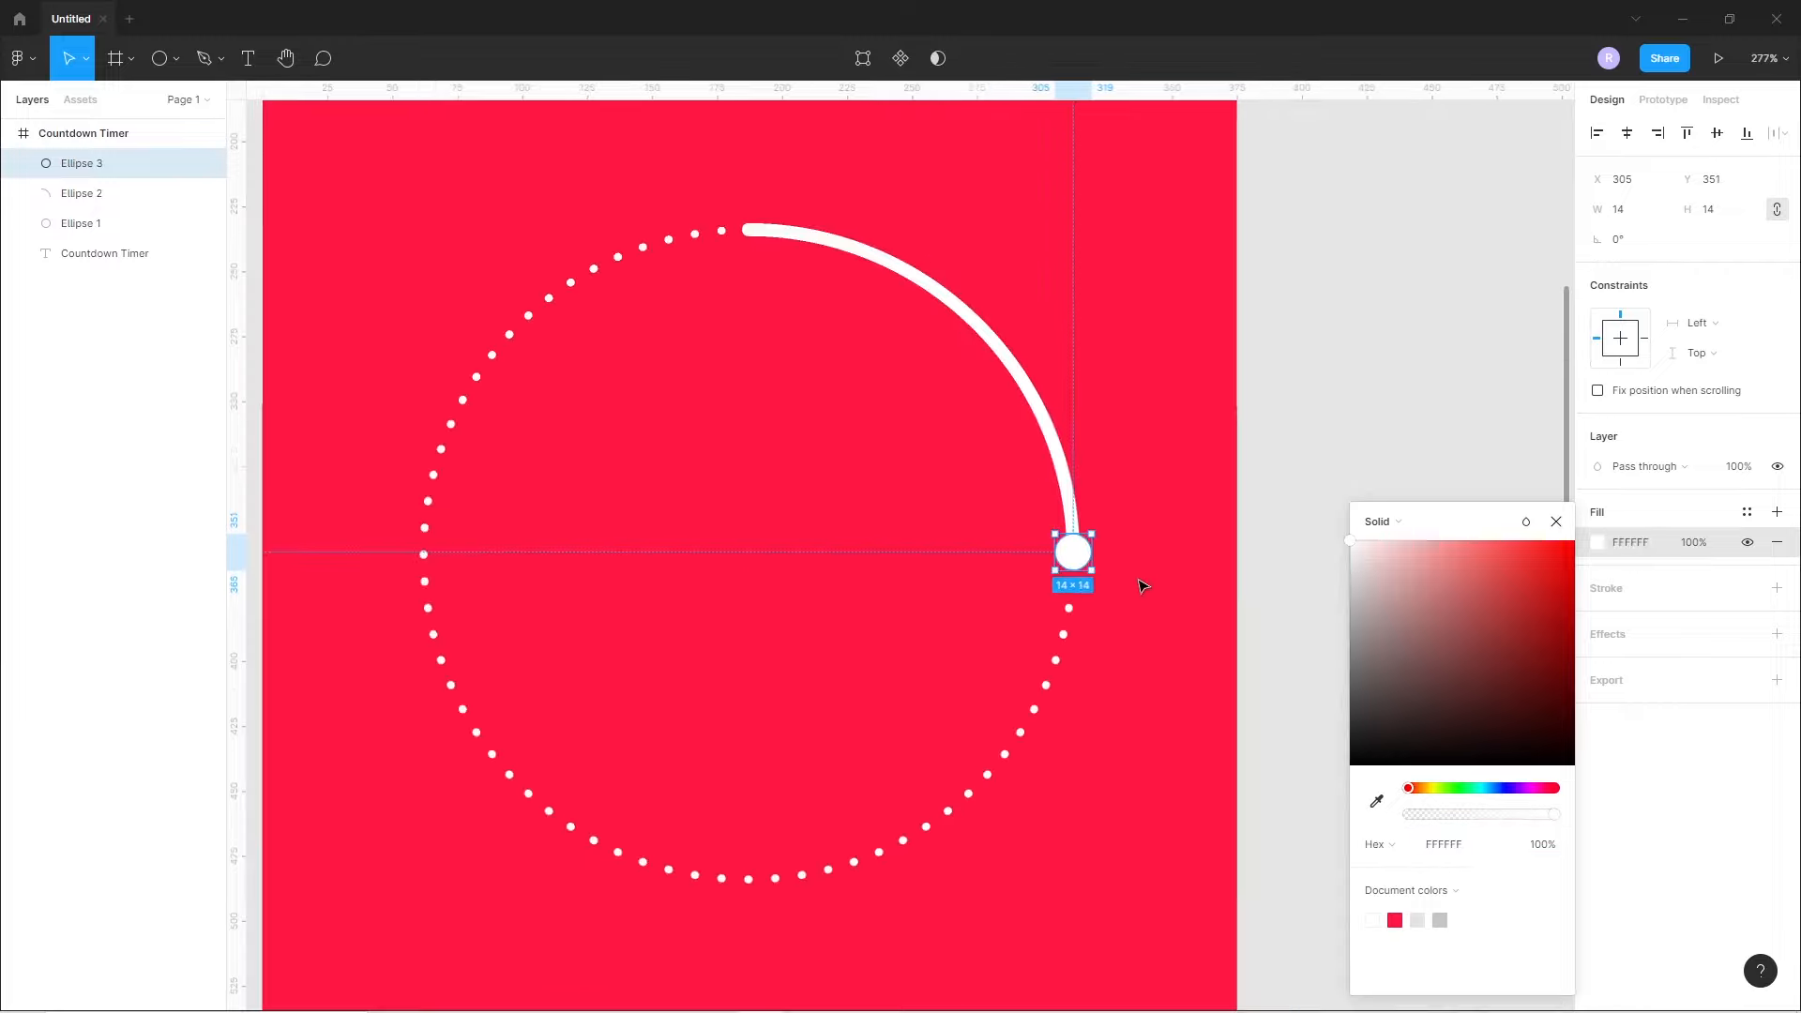
# - Add the text 00:15:02 inside the dotted circle and move it near the circle's centre at X 127, Y 358
pyautogui.click(1213, 704)
pyautogui.scroll(-3, 1025, 628)
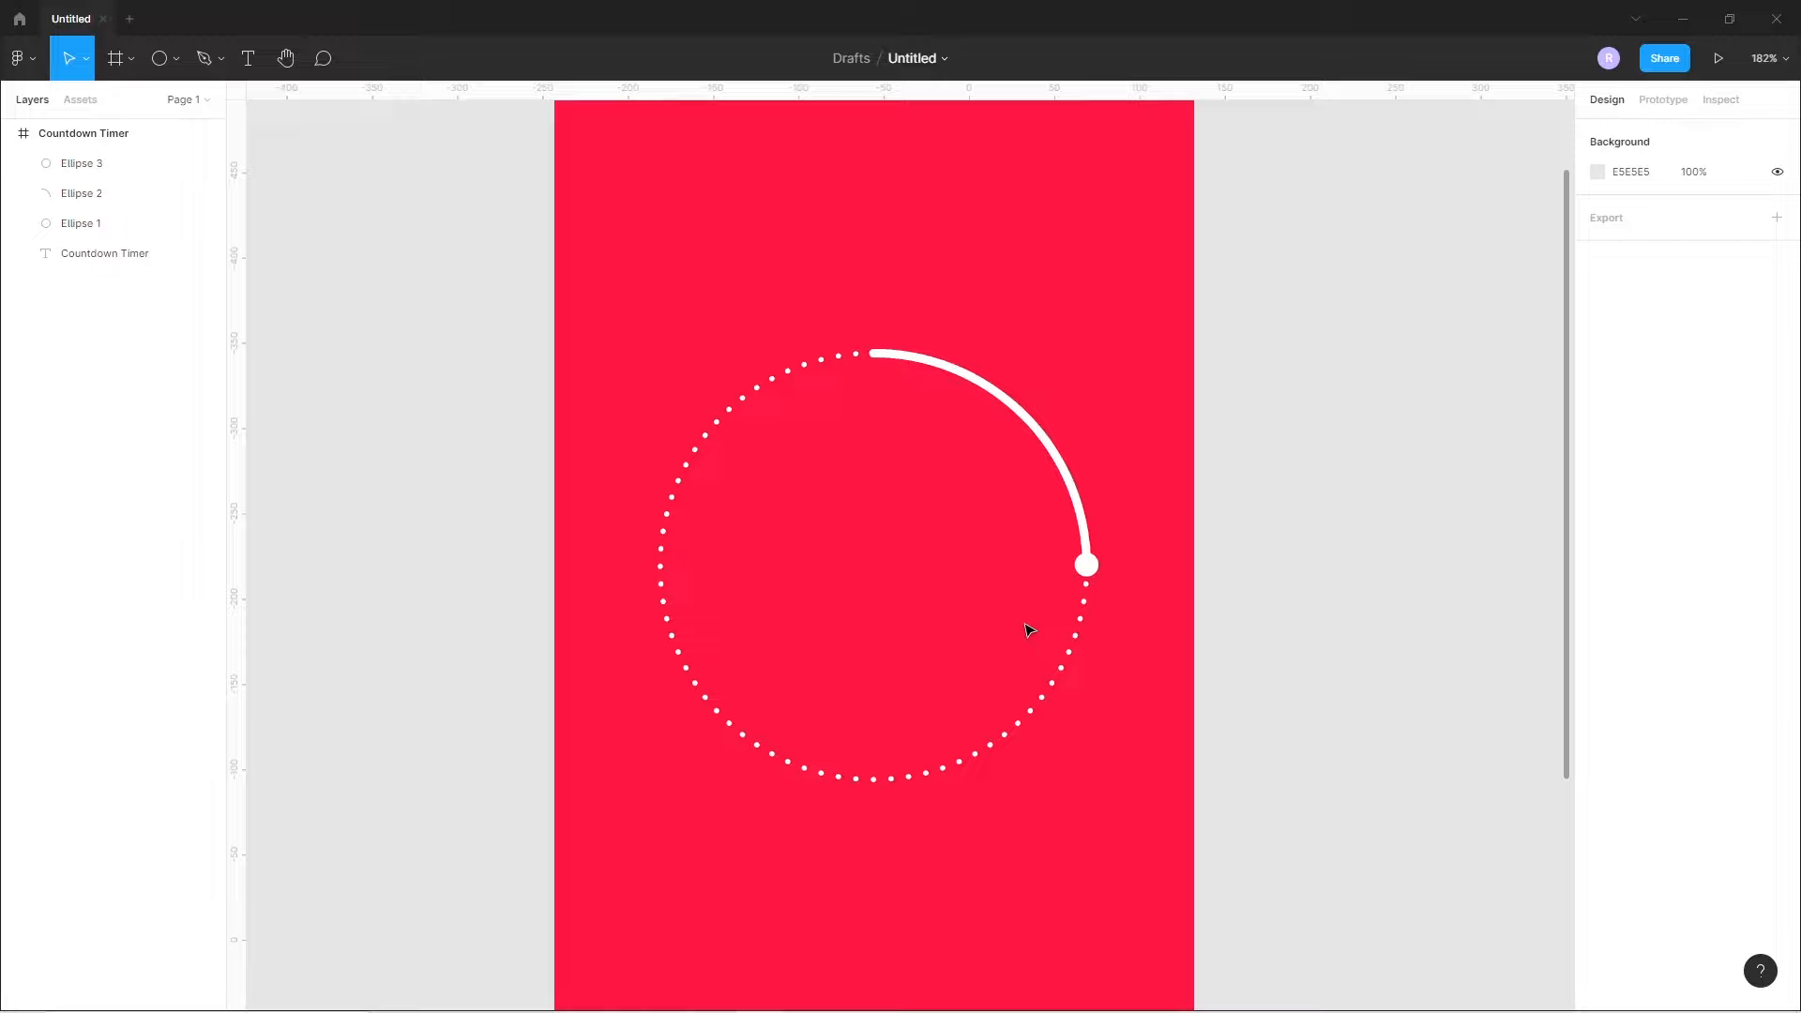
pyautogui.scroll(1, 941, 594)
pyautogui.hscroll(-1, 941, 595)
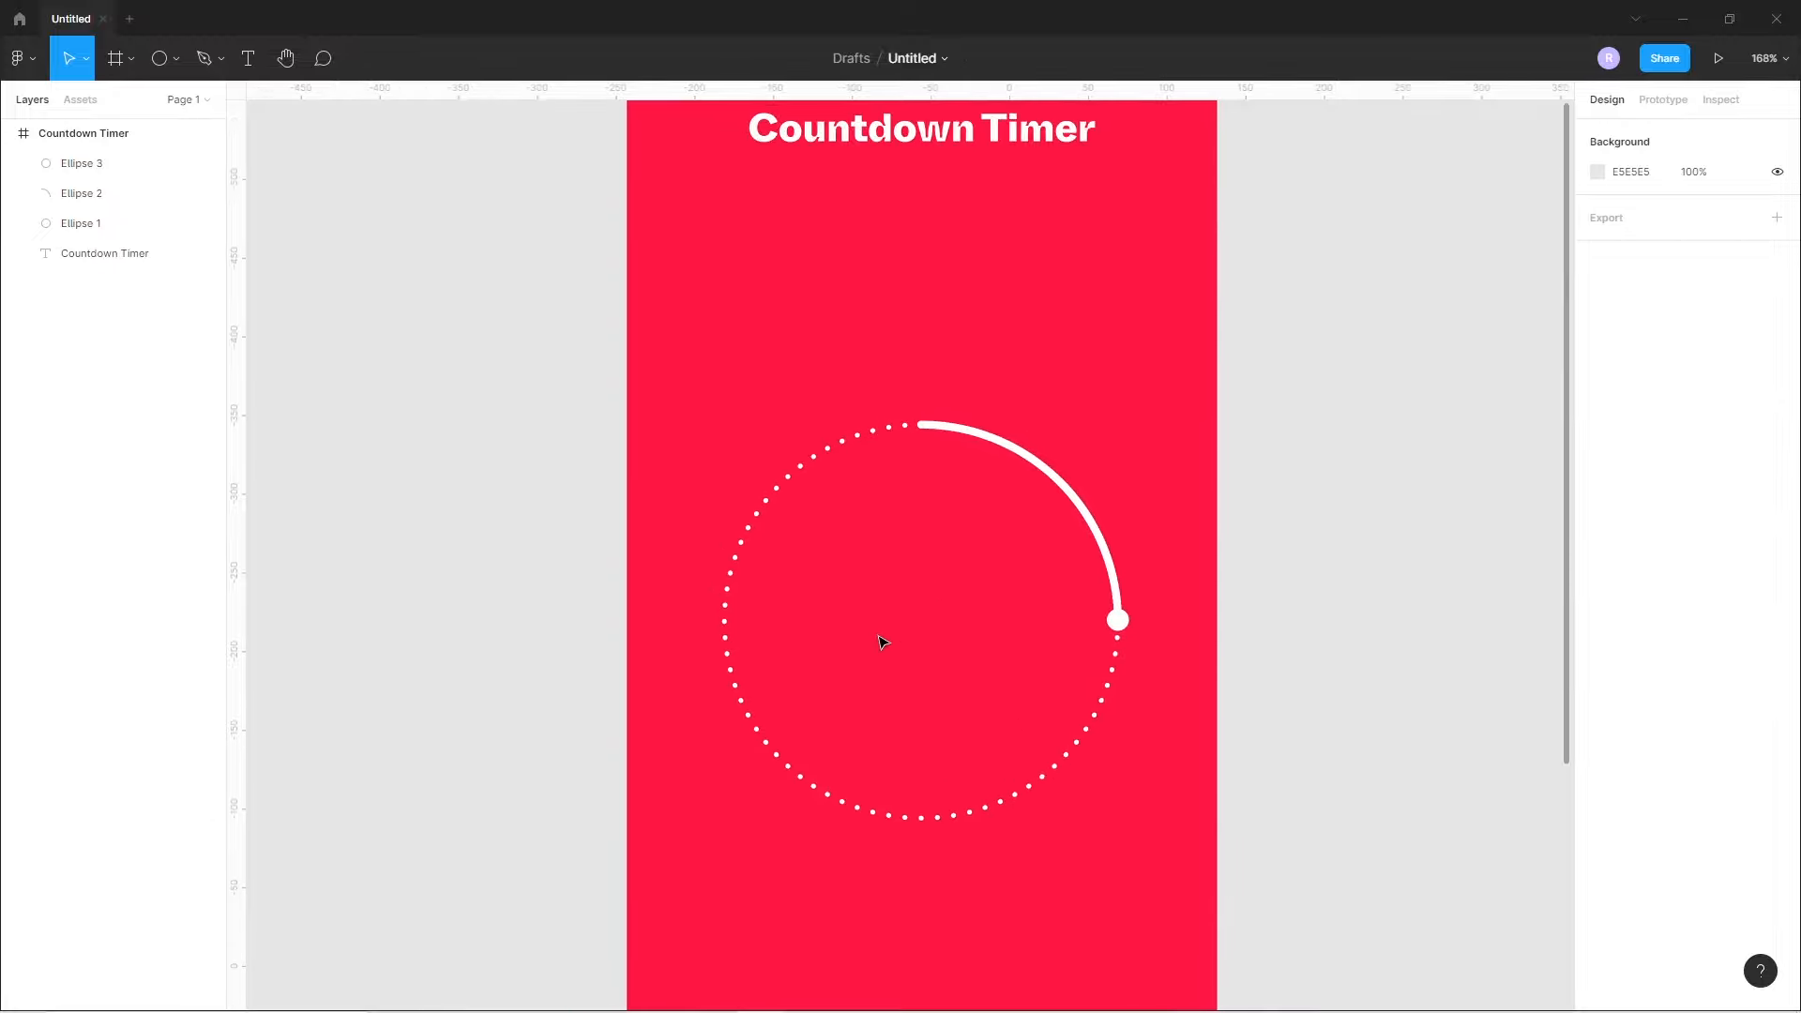
pyautogui.click(249, 59)
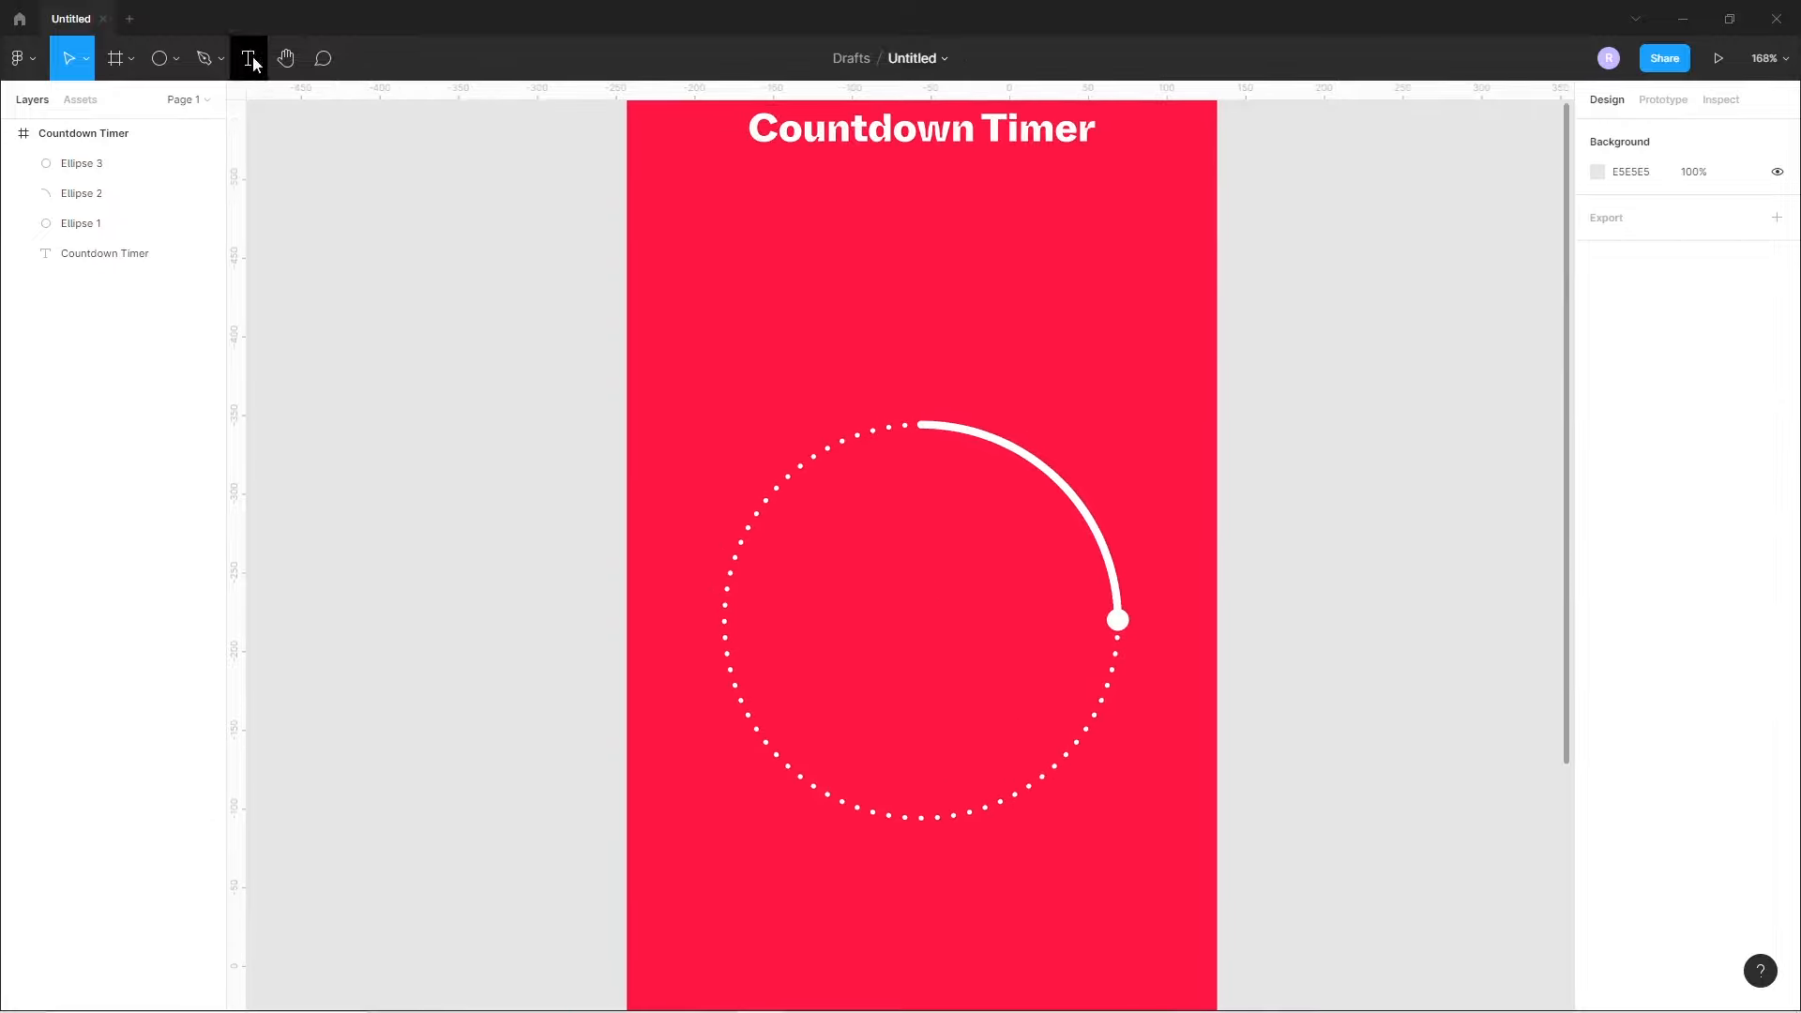
pyautogui.click(846, 622)
pyautogui.write('00')
pyautogui.press('Escape')
pyautogui.write(':15:02')
pyautogui.press('Escape')
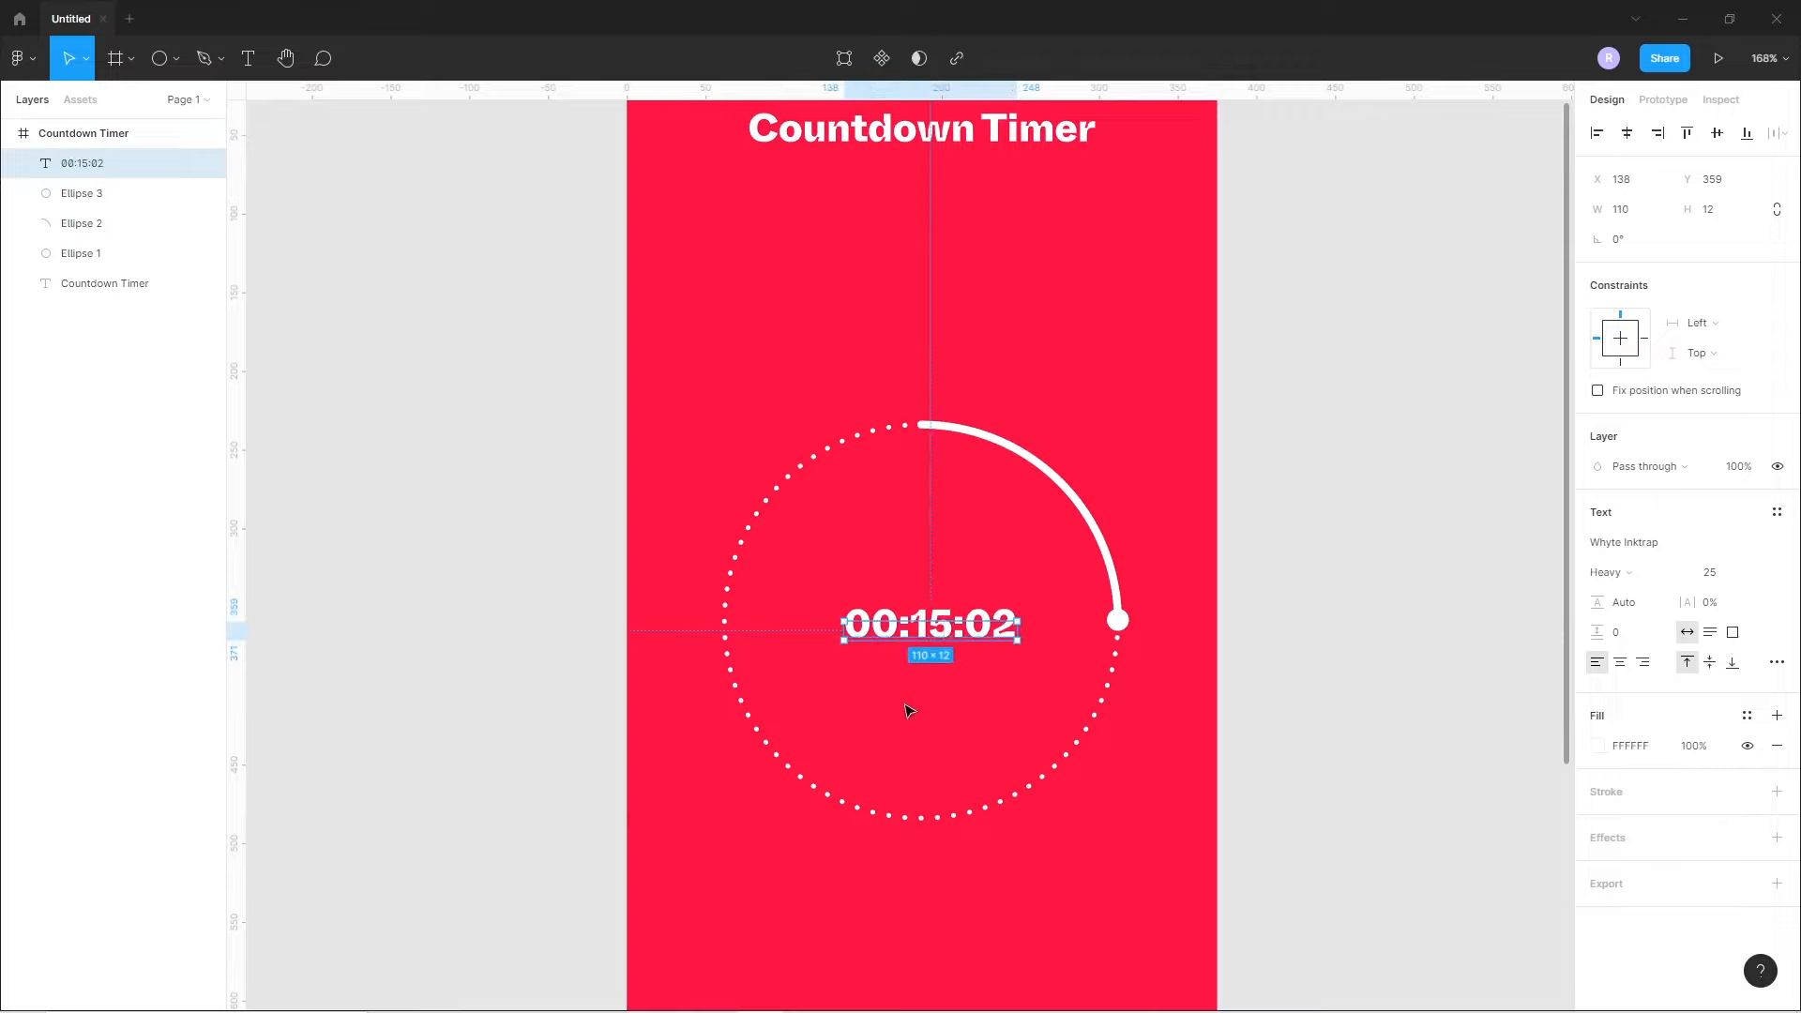
pyautogui.moveTo(950, 631); pyautogui.dragTo(932, 630)
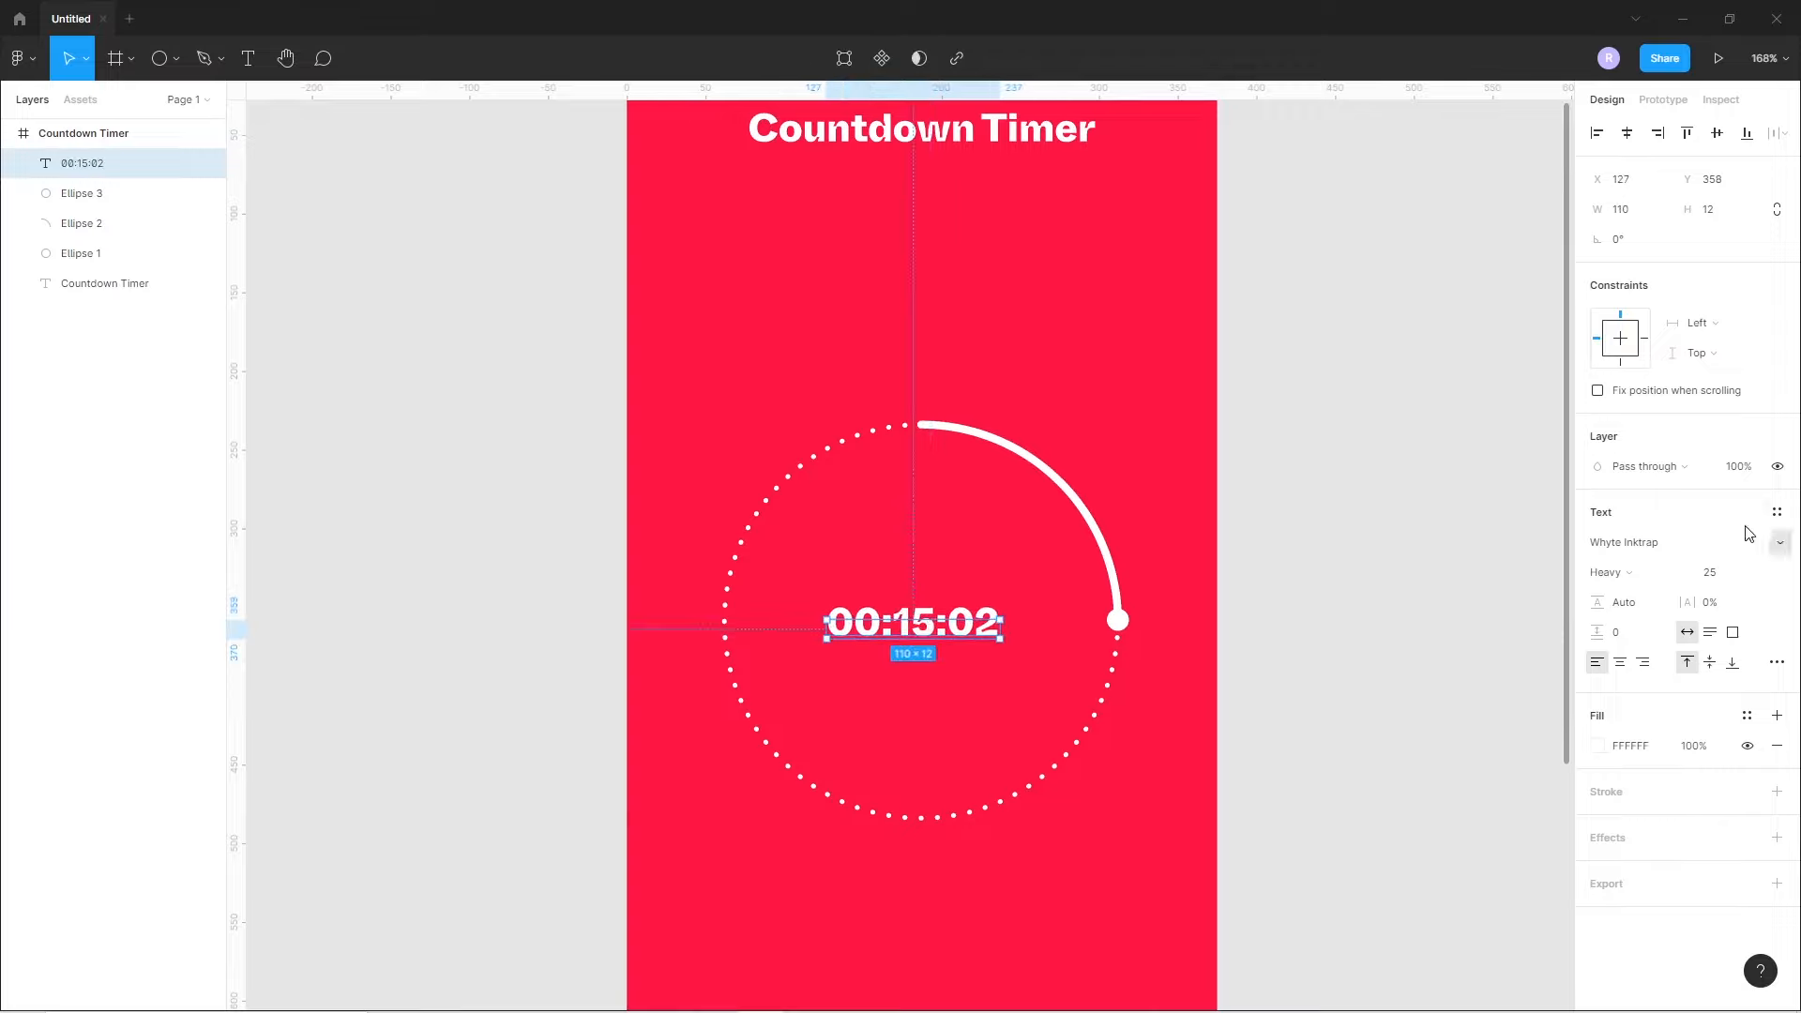
# - Set the 00:15:02 text to Light weight and font size 32
pyautogui.click(1675, 575)
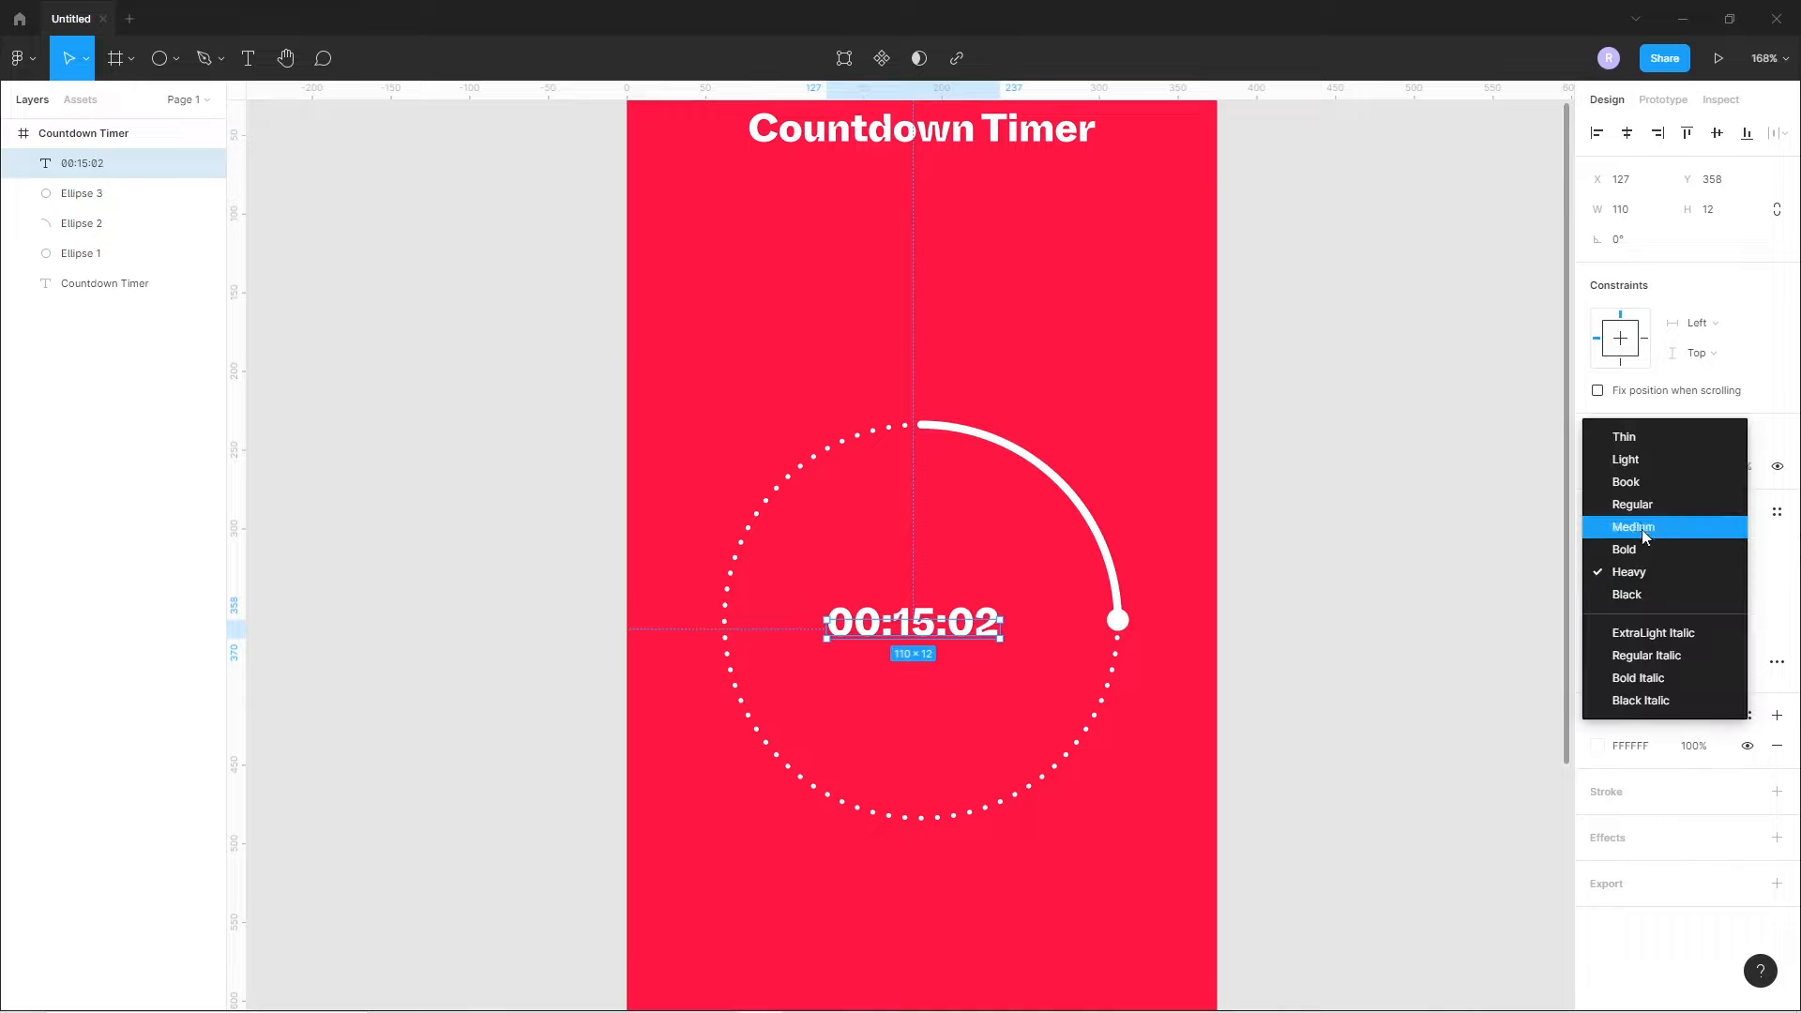
pyautogui.click(1630, 459)
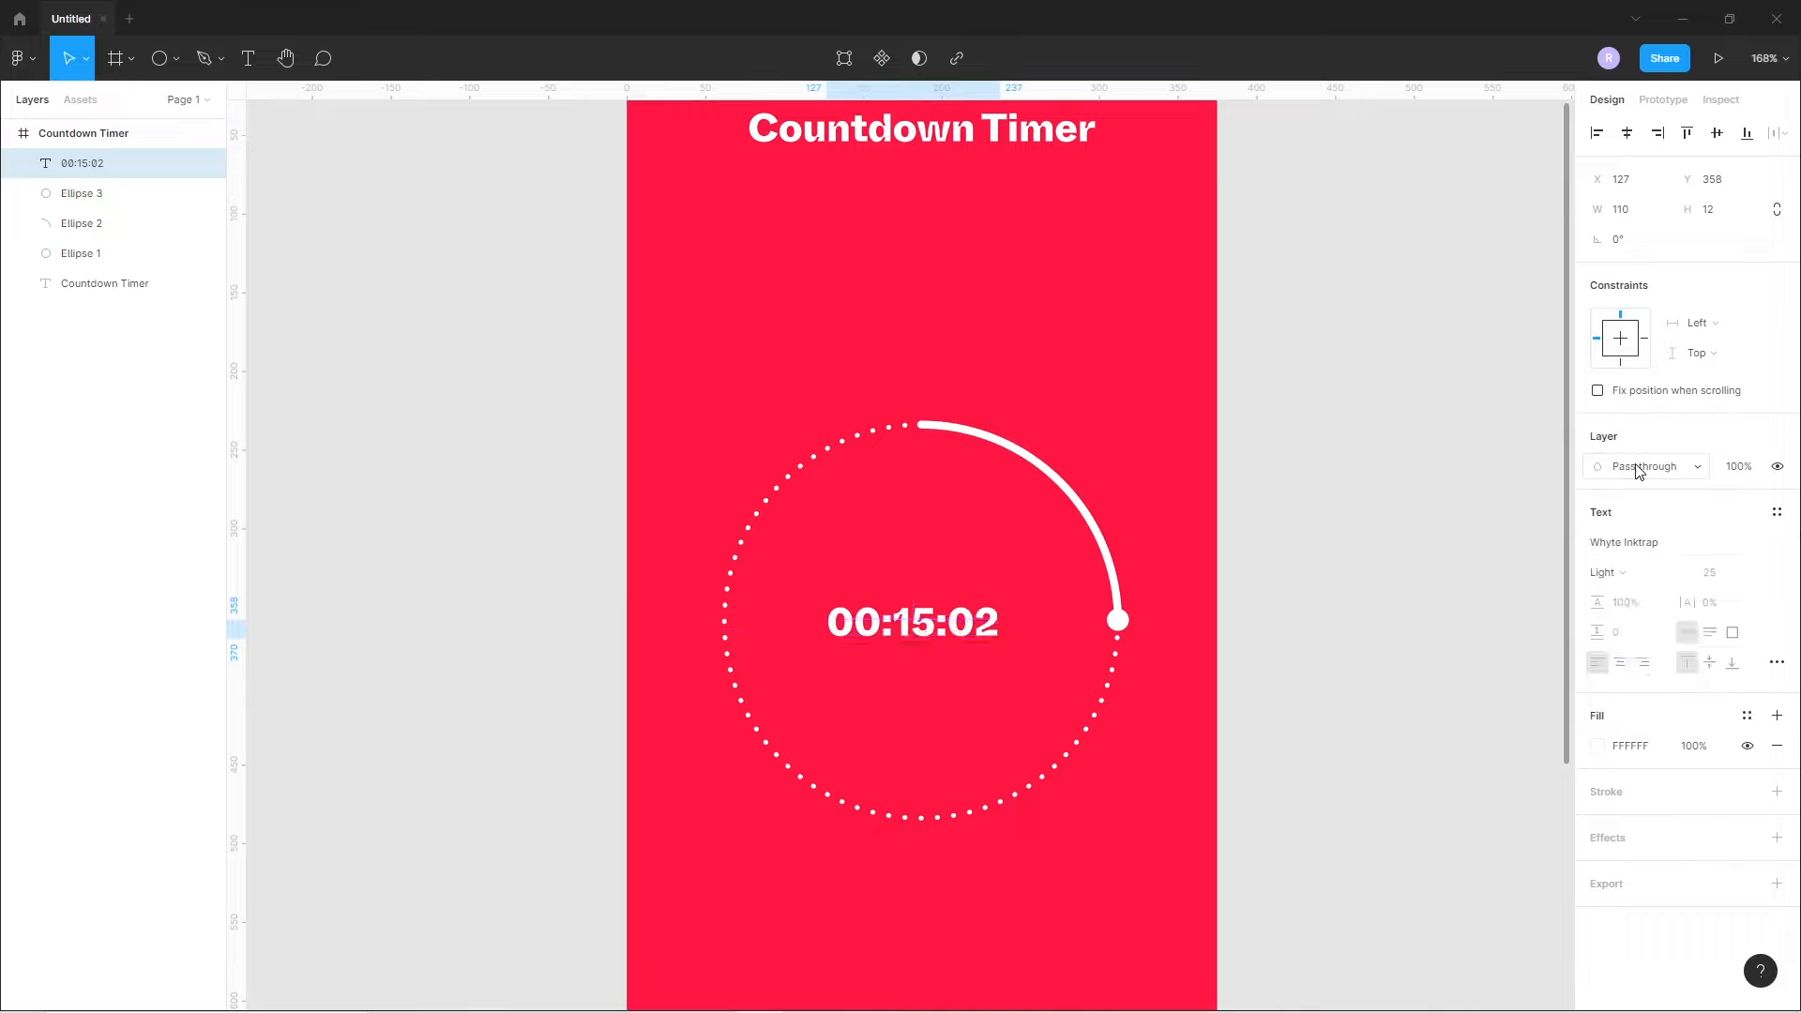
pyautogui.click(1719, 574)
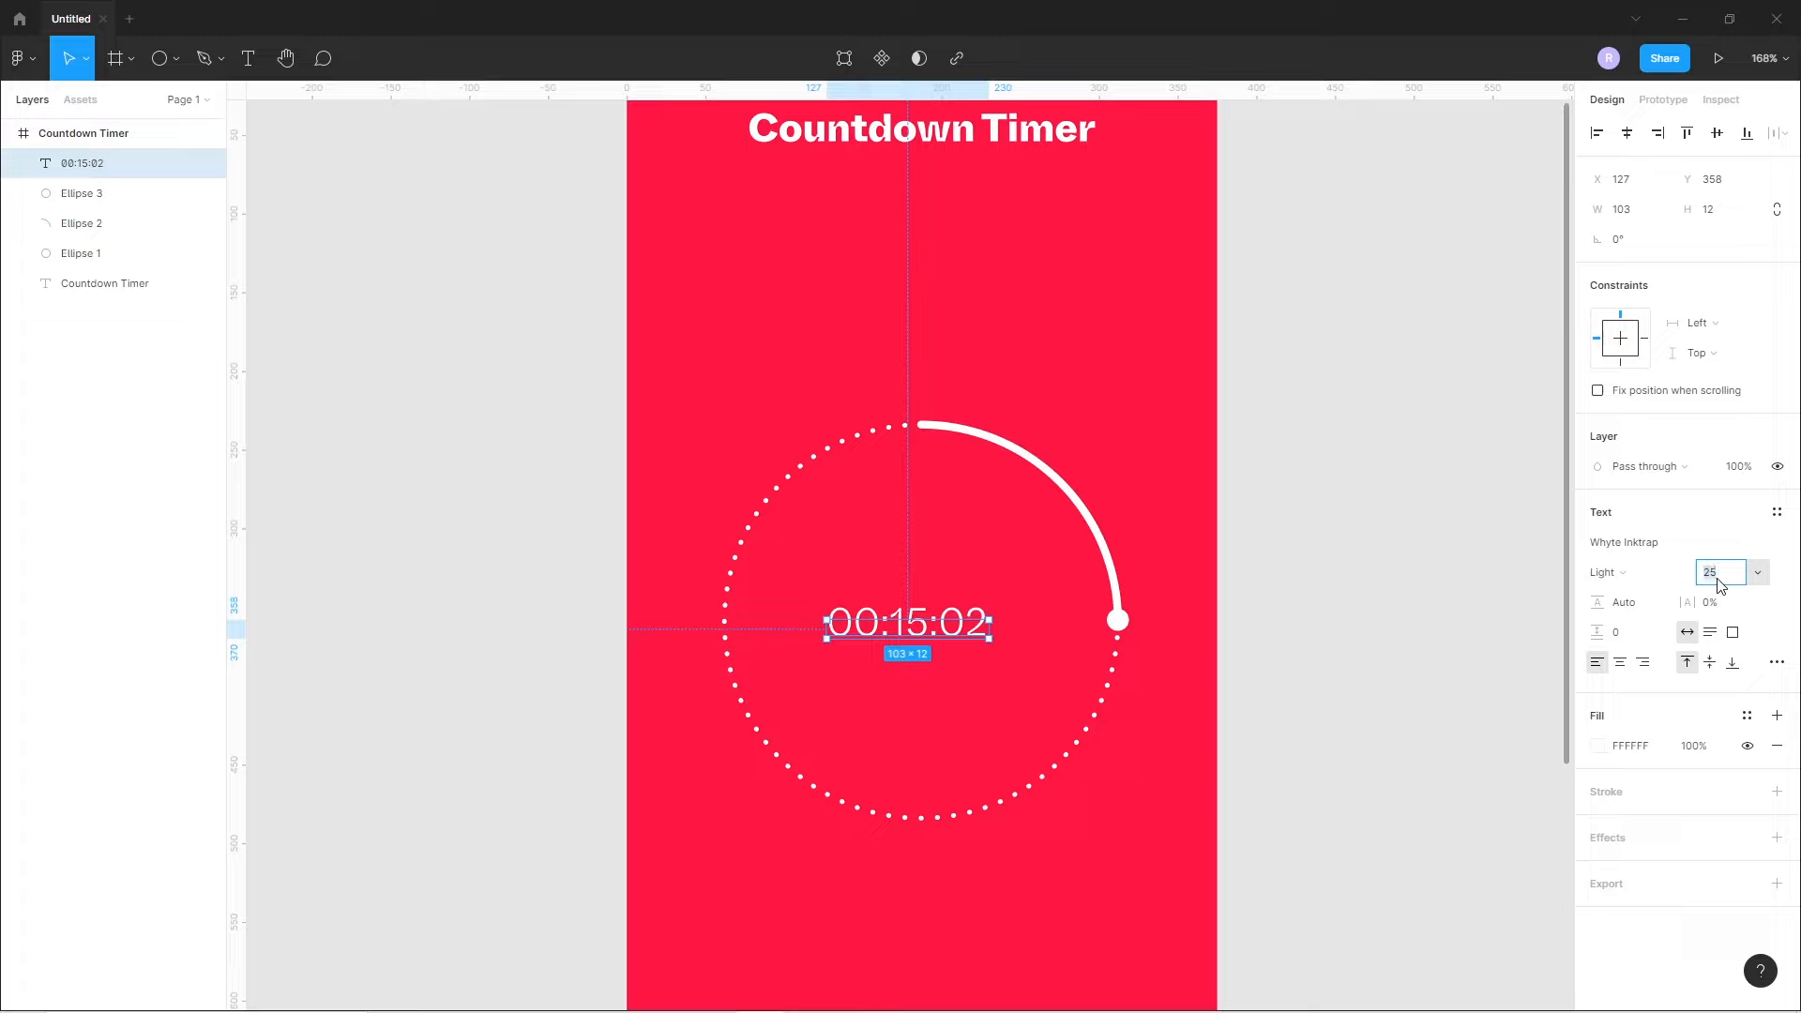
pyautogui.write('32')
pyautogui.press('Return')
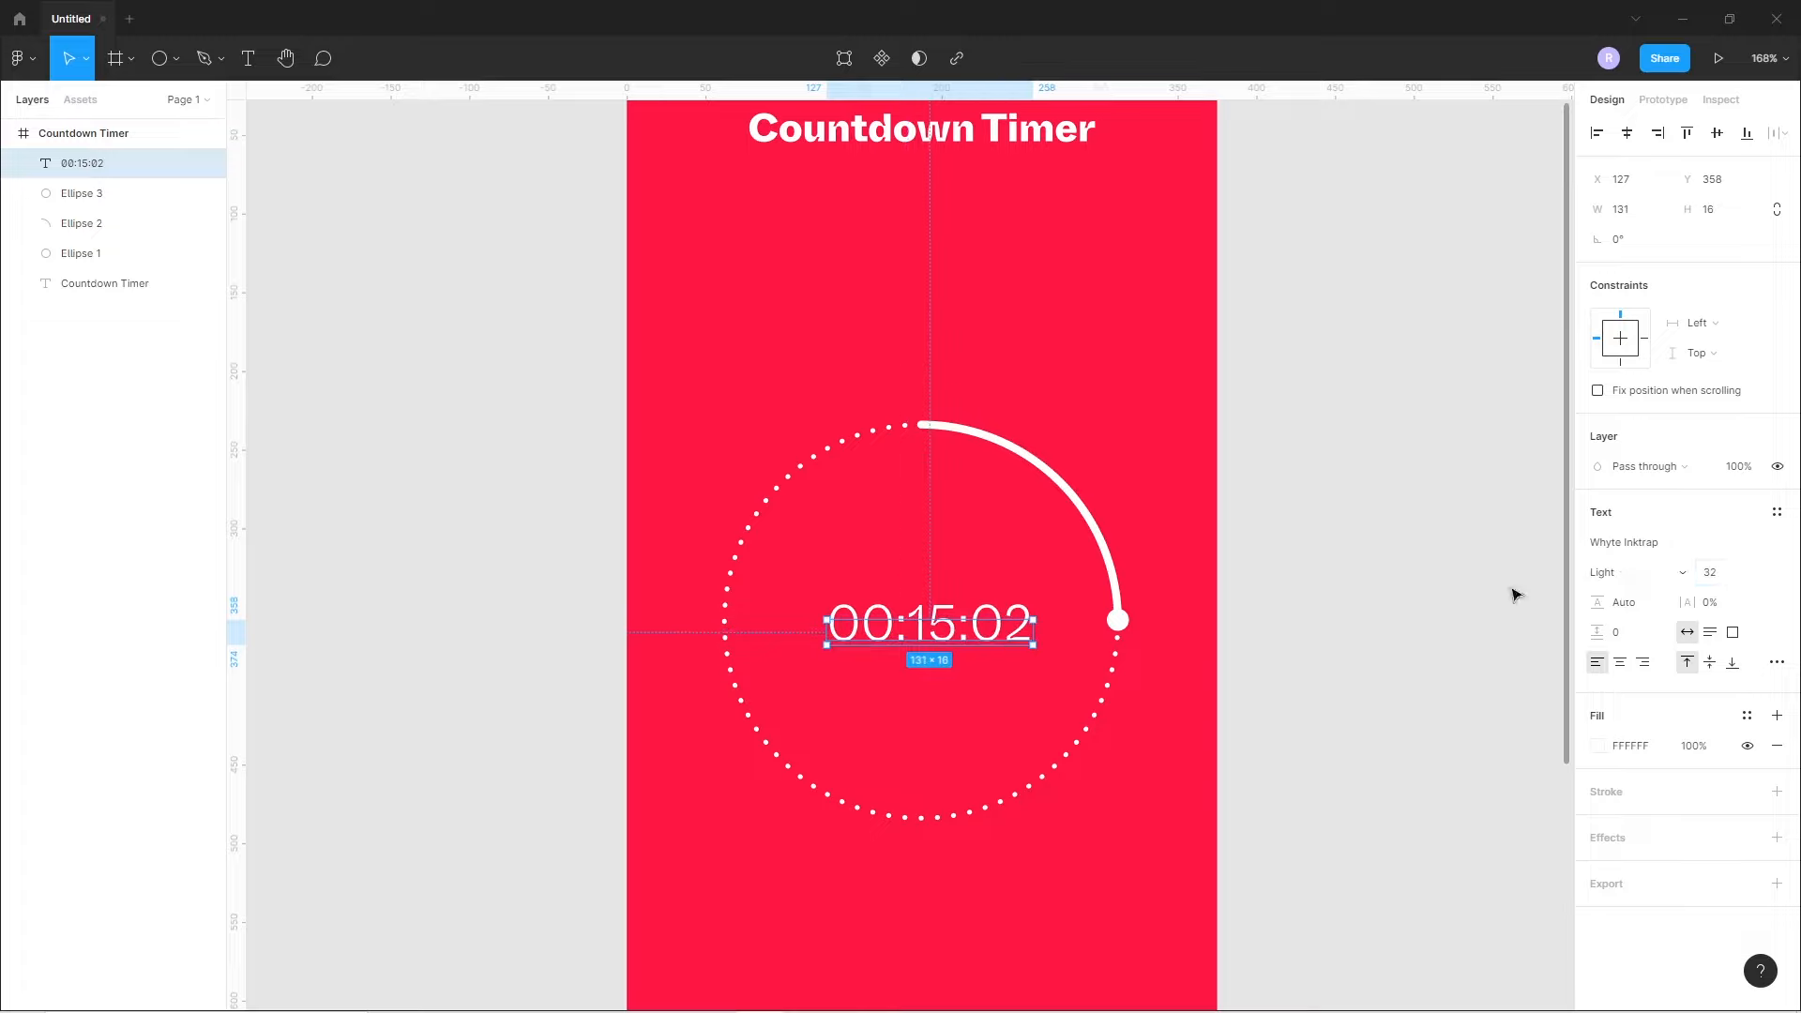
# - Centre the time text horizontally on the frame and place it in the middle of the dial at X 122, Y 359
pyautogui.click(1716, 133)
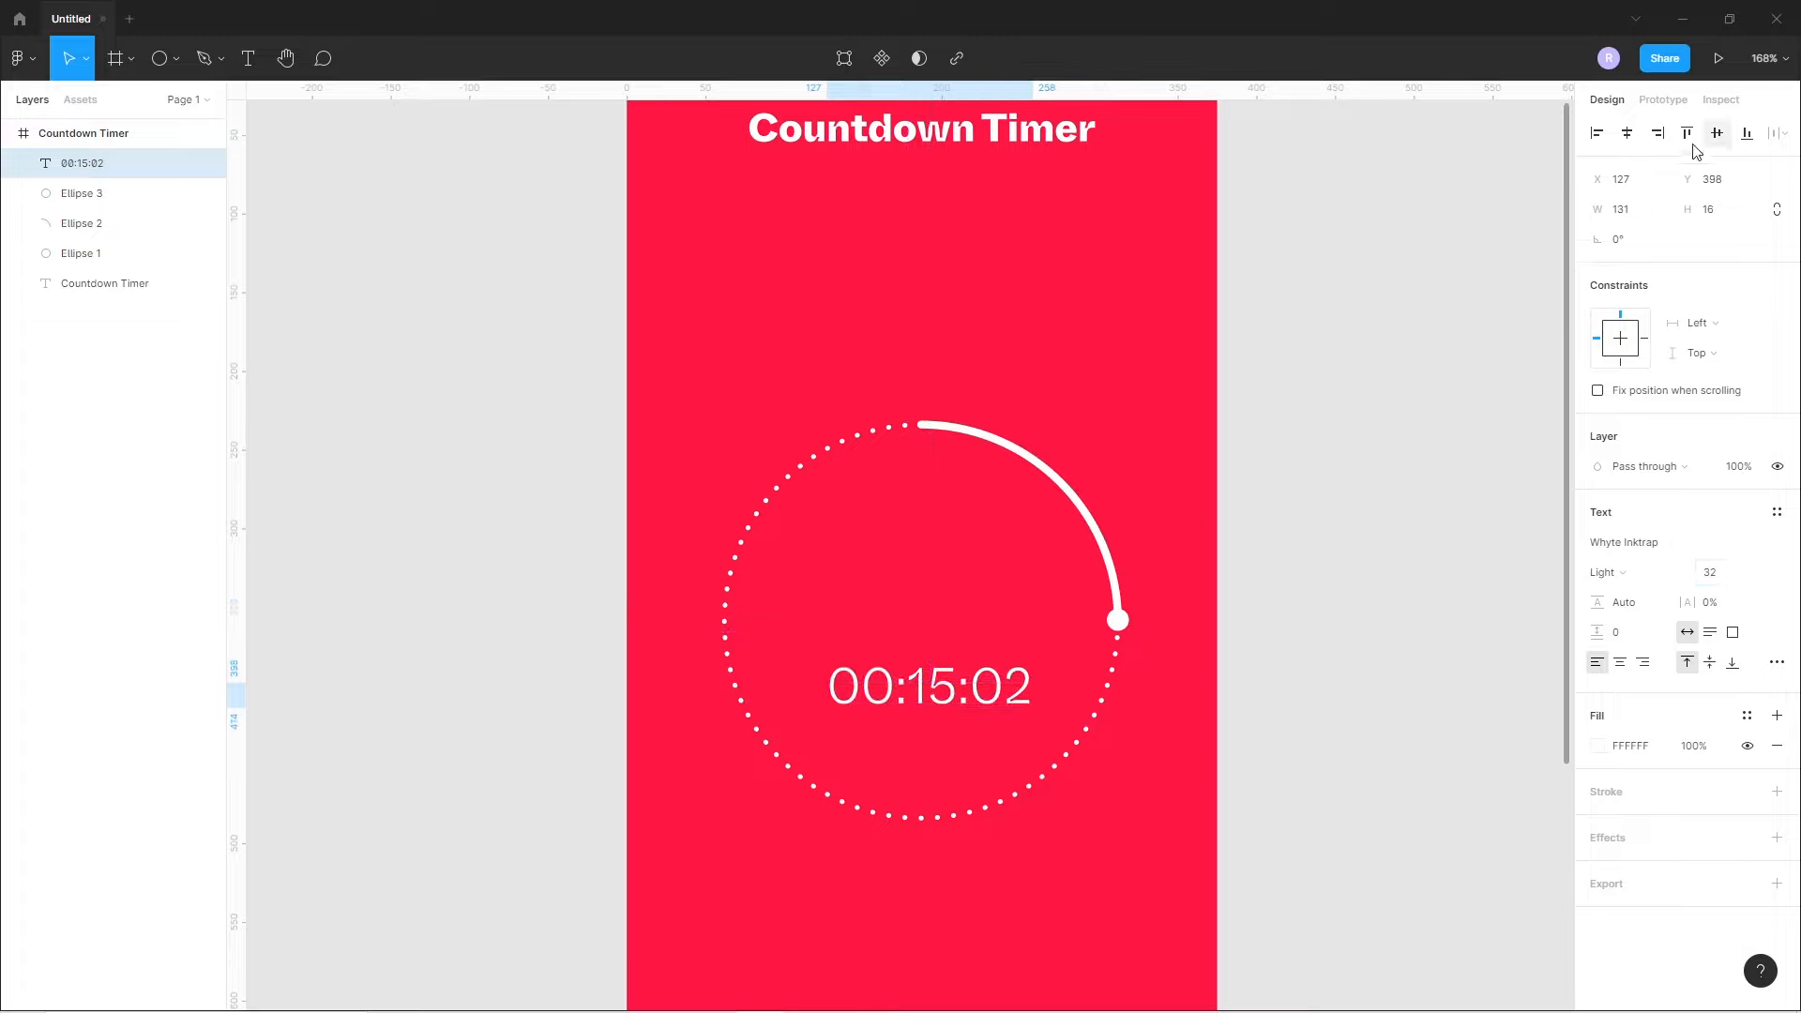
pyautogui.click(1630, 143)
pyautogui.click(1435, 503)
pyautogui.moveTo(936, 690); pyautogui.dragTo(941, 641)
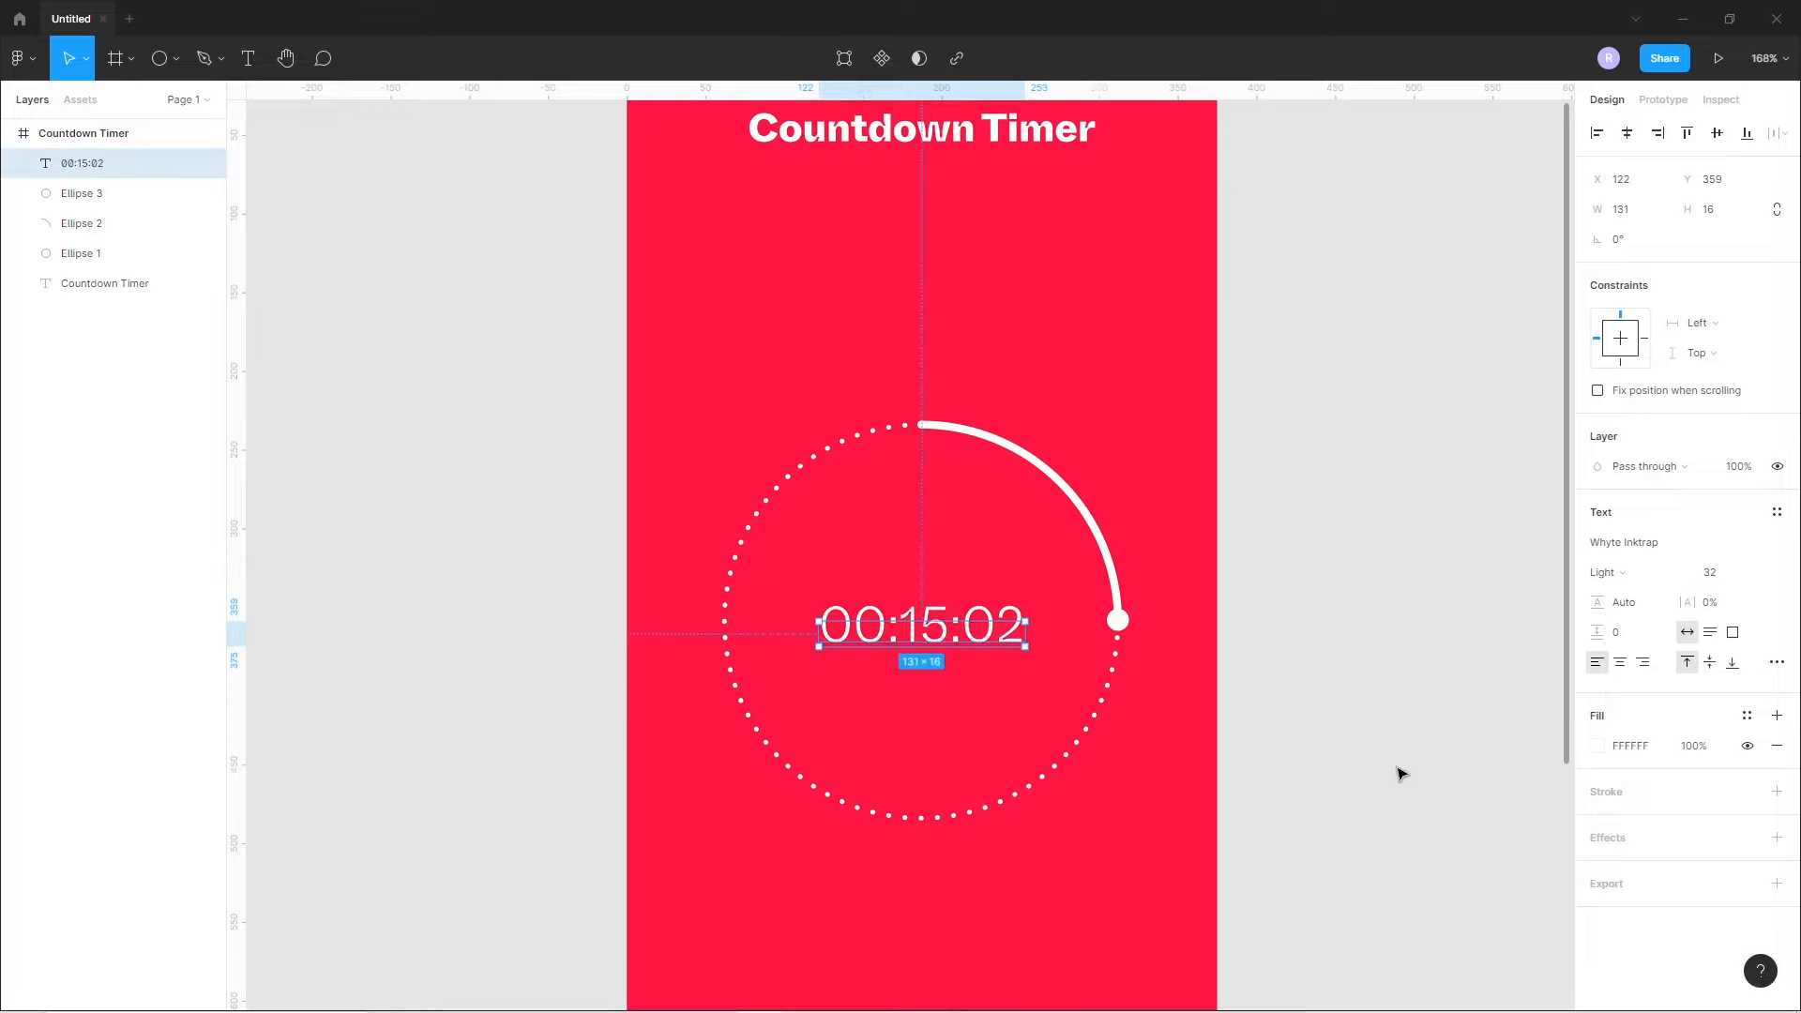
pyautogui.click(1014, 725)
# - Draw a circle about 66 × 66 below the dial, horizontally centred near the frame's lower edge
pyautogui.scroll(-5, 976, 723)
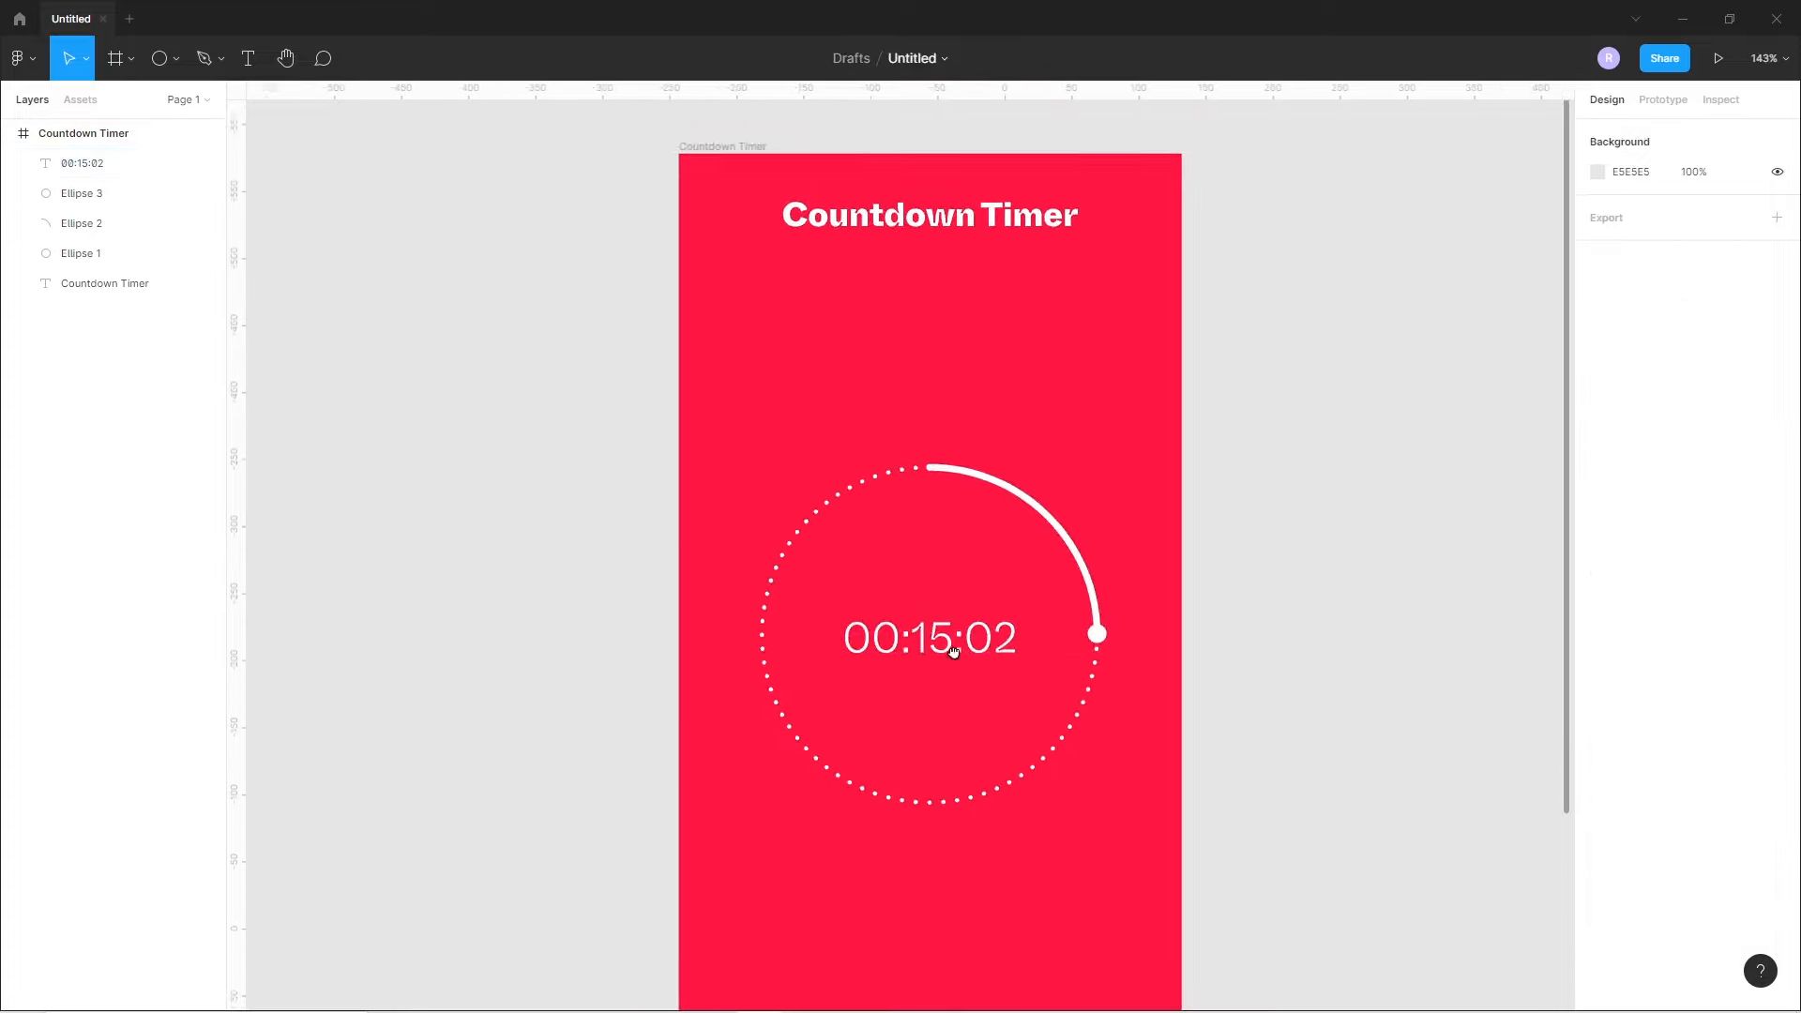
pyautogui.scroll(-2, 952, 585)
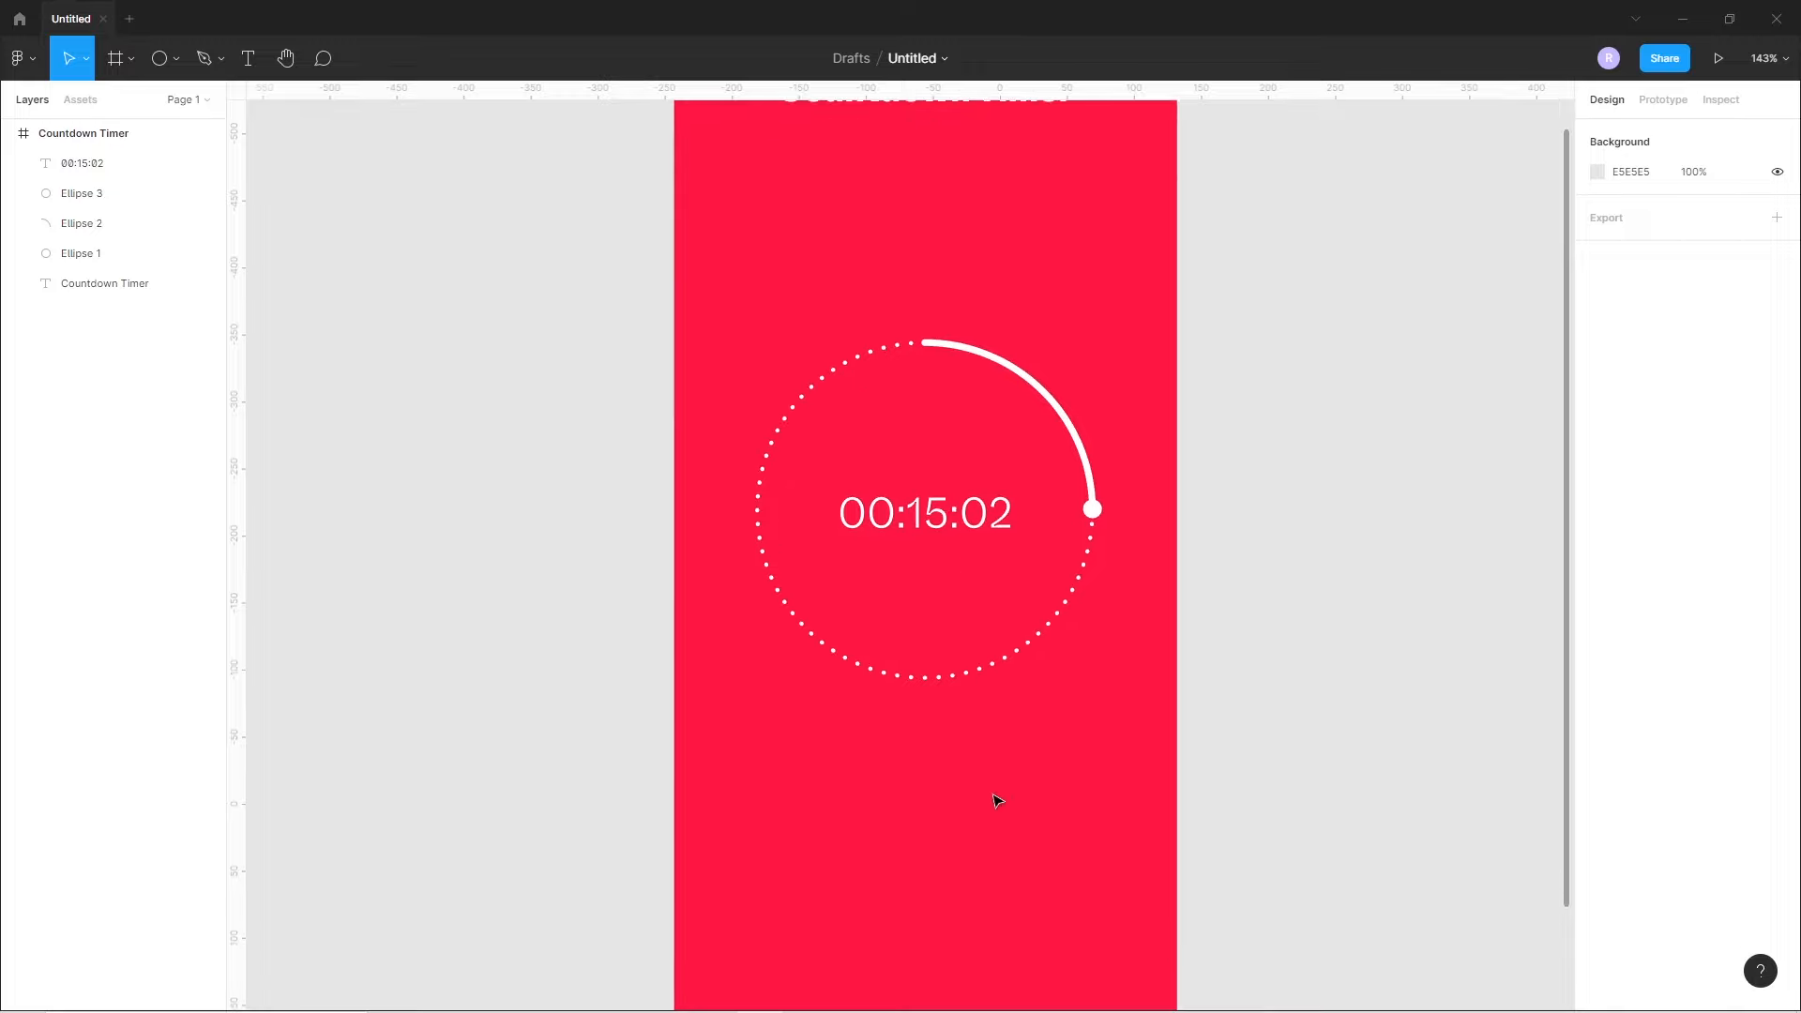
pyautogui.scroll(-2, 997, 800)
pyautogui.scroll(-4, 993, 800)
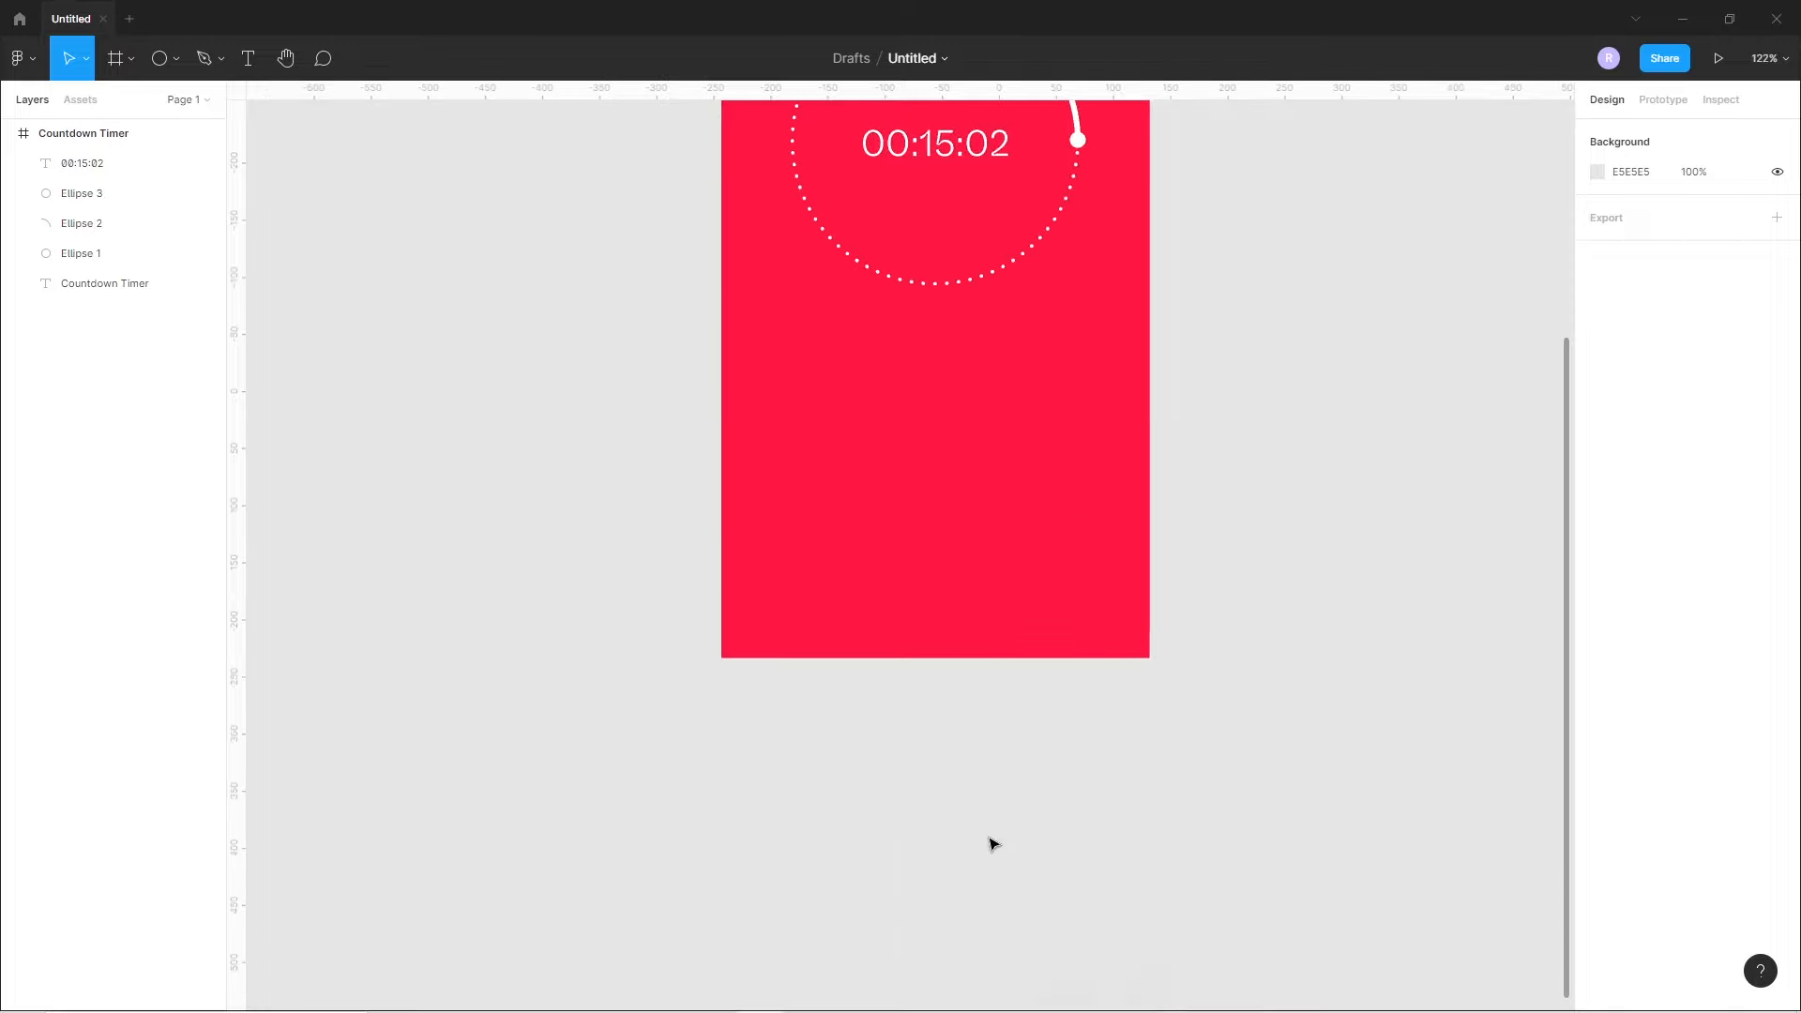
pyautogui.scroll(2, 993, 788)
pyautogui.scroll(4, 994, 781)
pyautogui.scroll(-2, 992, 780)
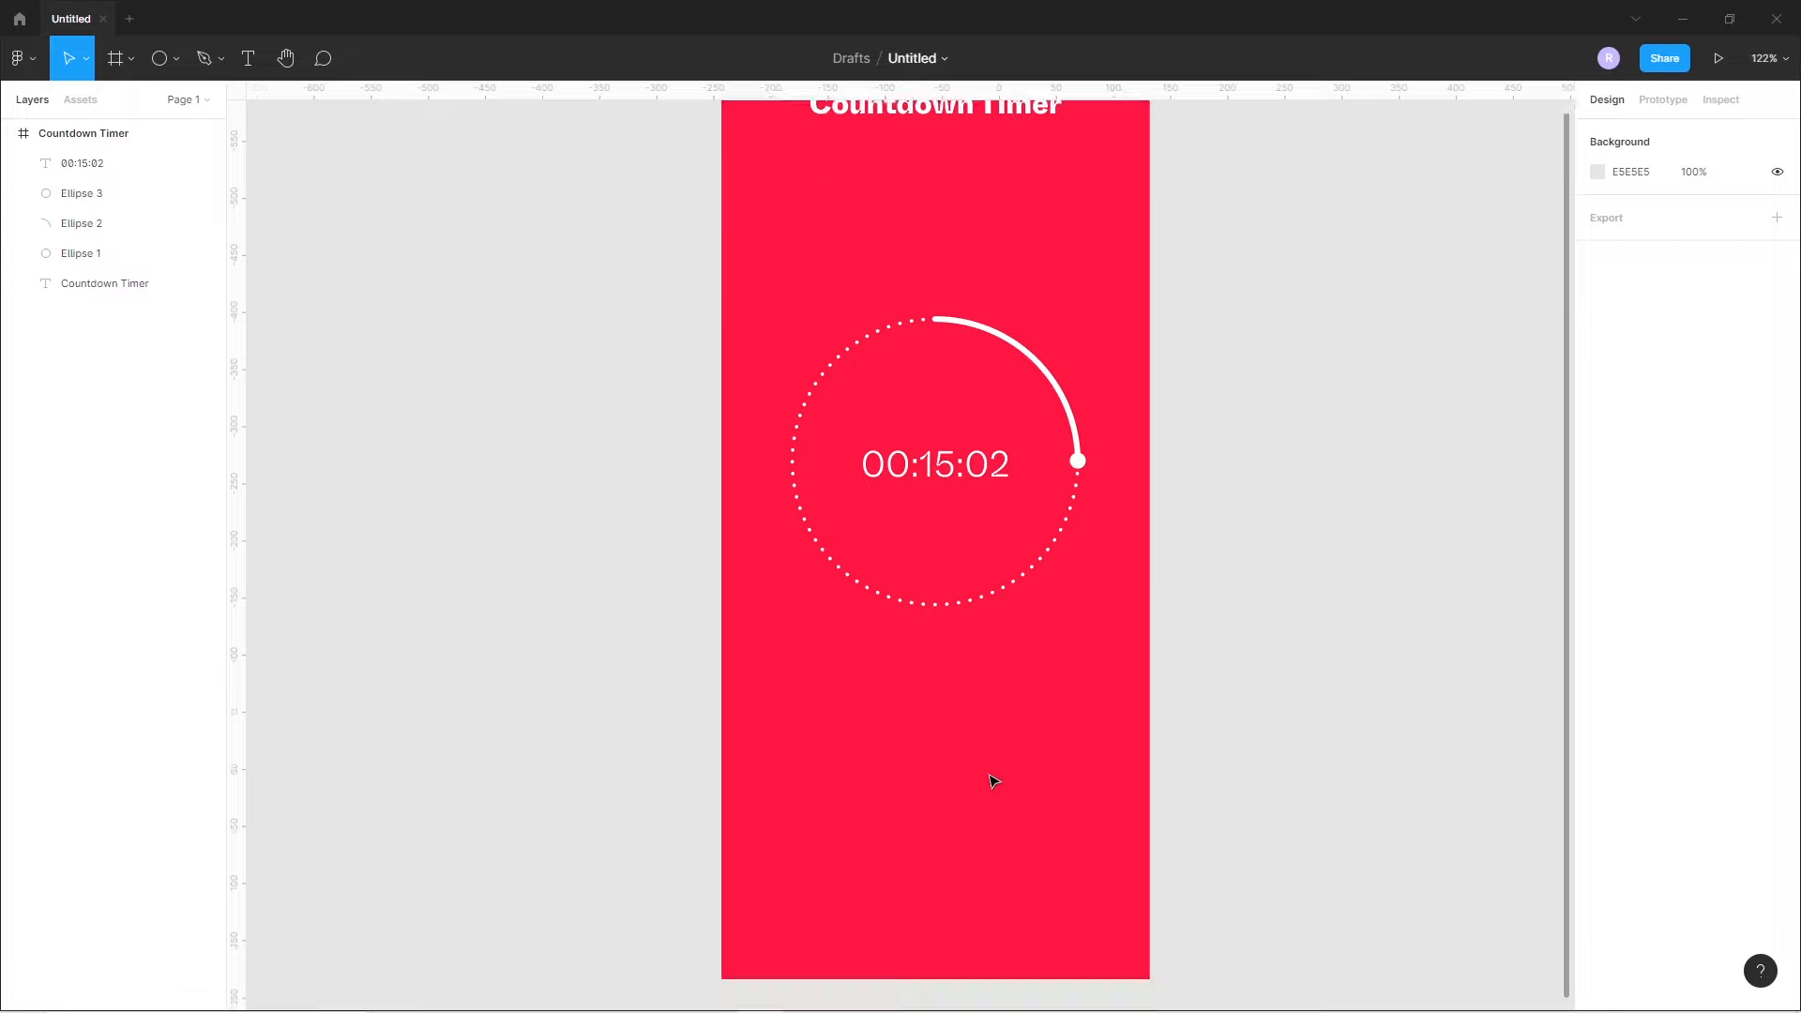
pyautogui.press('o')
pyautogui.moveTo(938, 886)
pyautogui.mouseDown()
pyautogui.moveTo(968, 925)
pyautogui.moveTo(935, 894)
pyautogui.mouseUp()
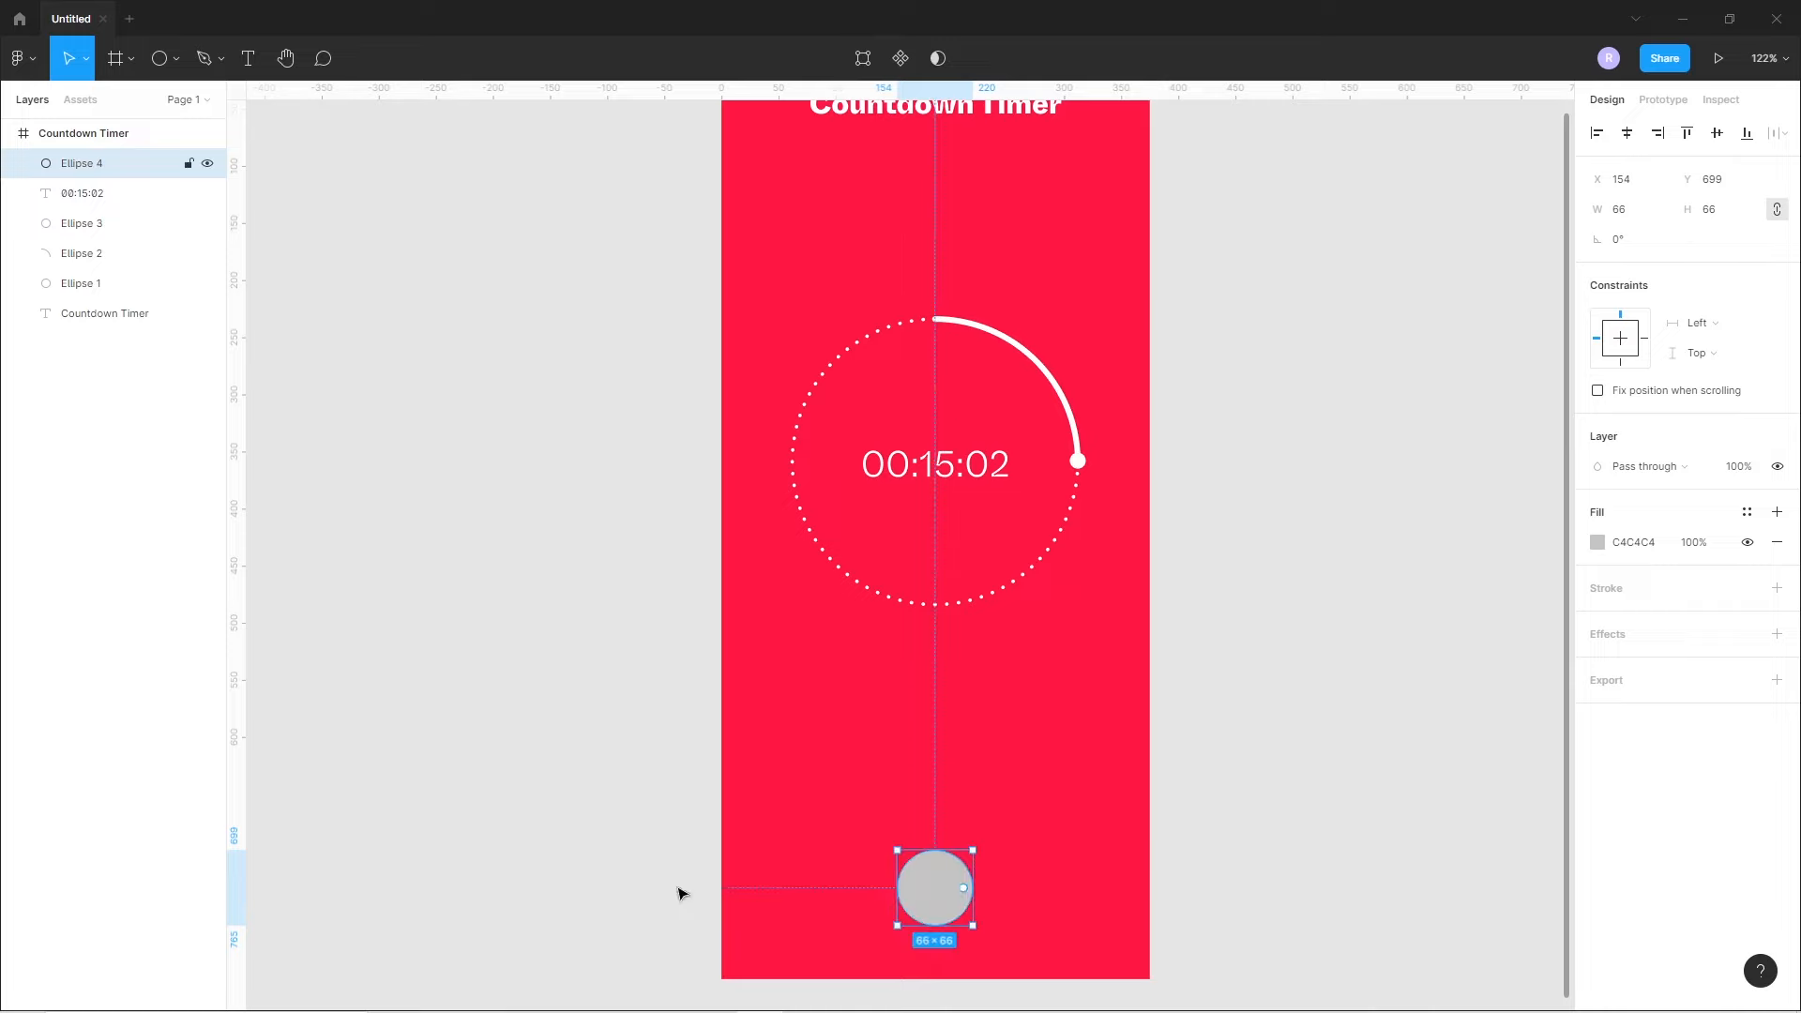
pyautogui.click(622, 873)
# - Resize the lower circle to 70 × 70 and re-centre it horizontally at X 152
pyautogui.click(931, 903)
pyautogui.click(1627, 213)
pyautogui.write('70')
pyautogui.press('Return')
pyautogui.moveTo(932, 904); pyautogui.dragTo(930, 900)
# - Fill the 70 × 70 circle with the lighter pink FF5473
pyautogui.click(1598, 543)
pyautogui.write('FF5473')
pyautogui.press('Return')
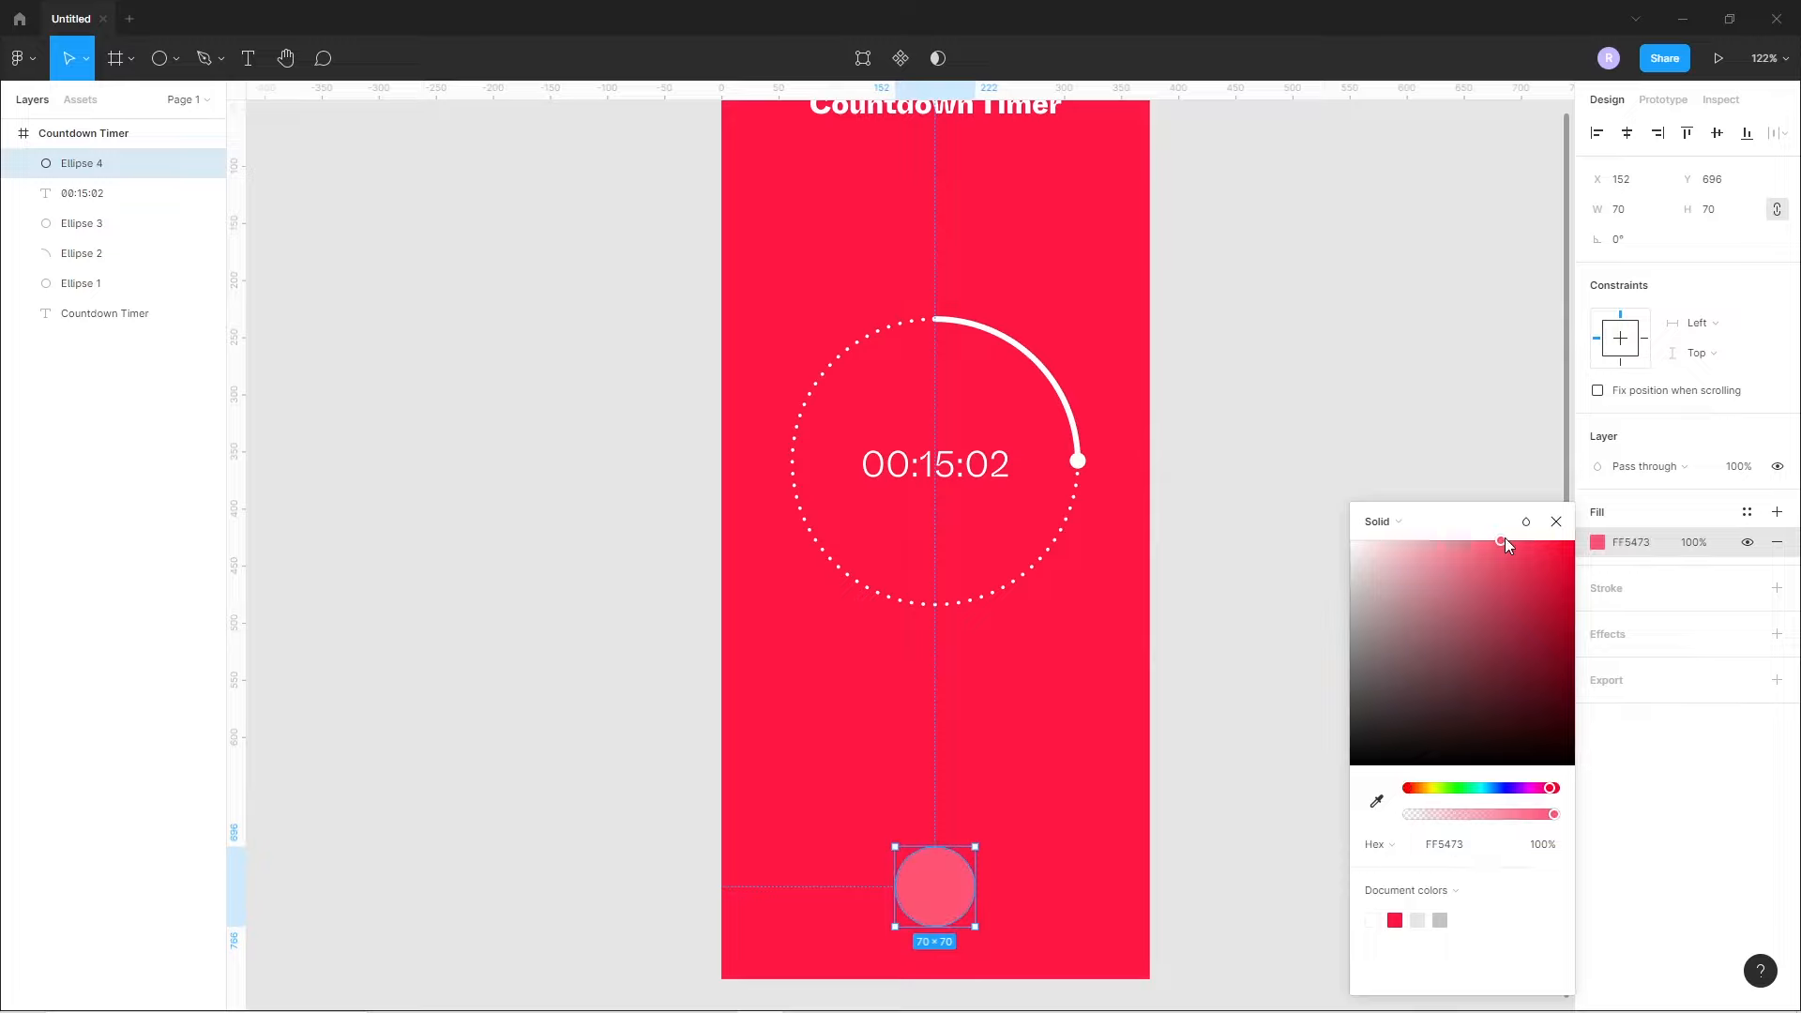
pyautogui.click(1236, 915)
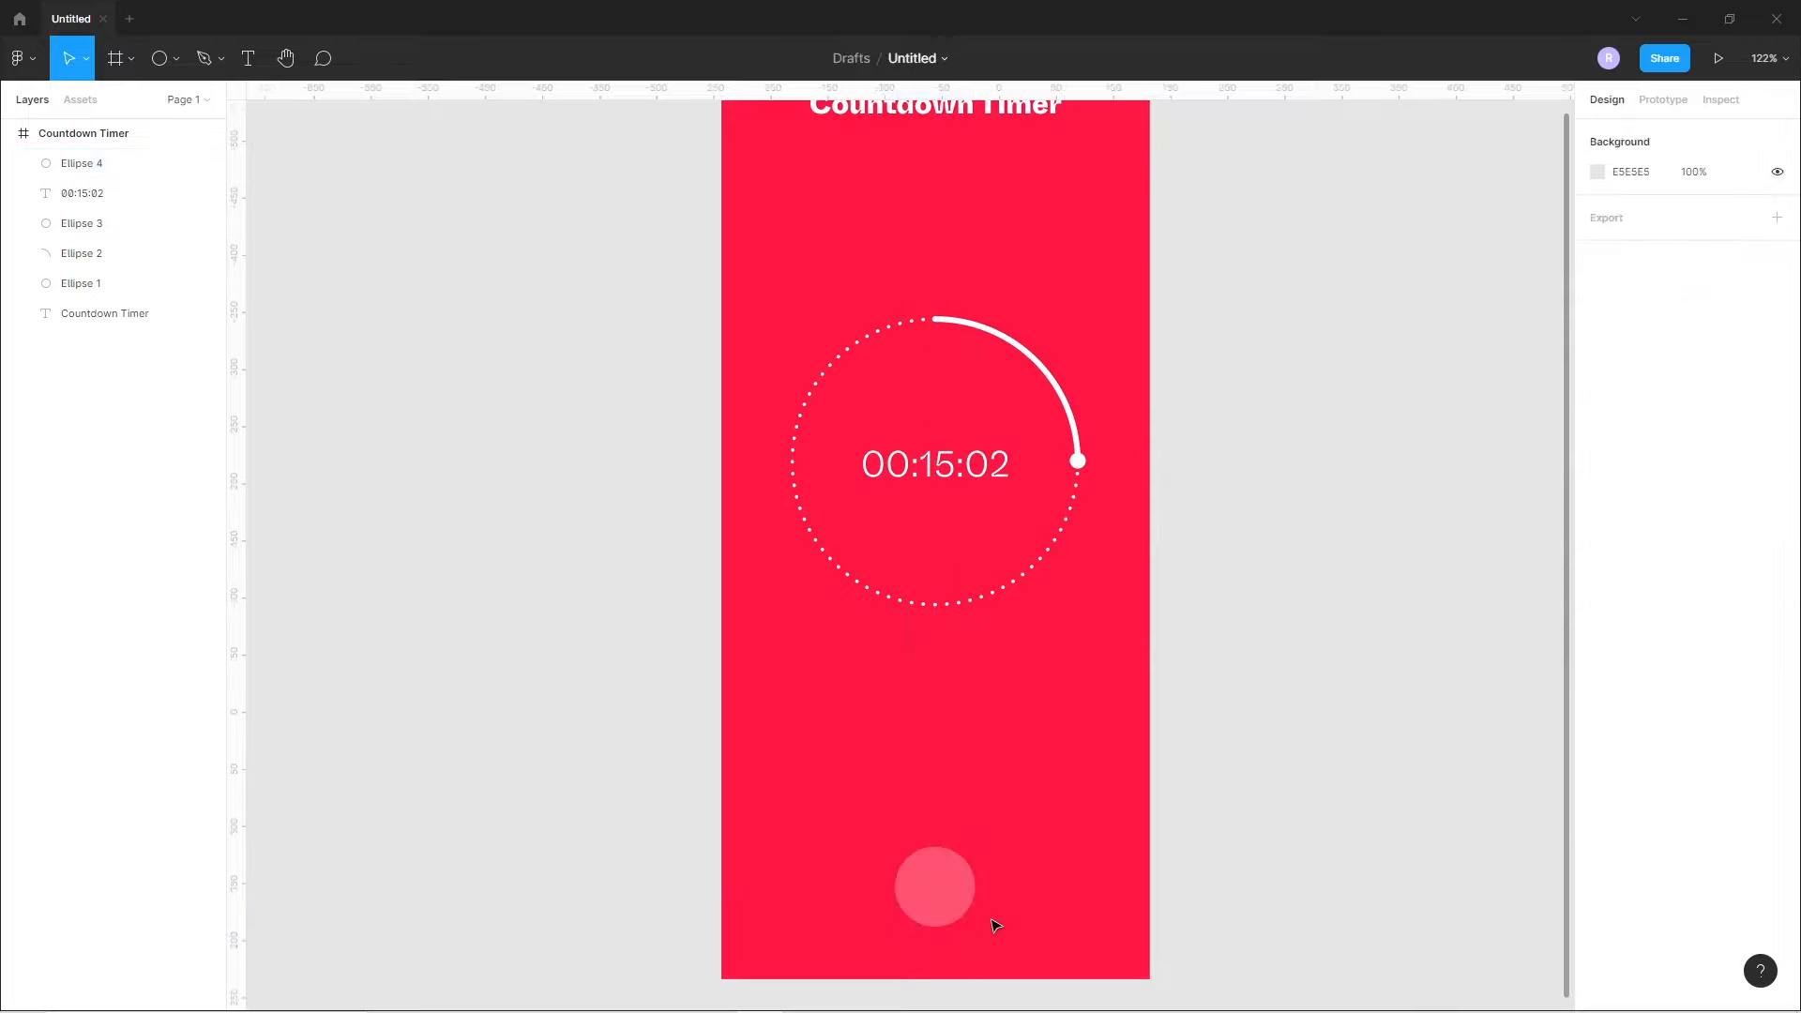
# - Place a triangle rotated -90° to point right on the pink circle and scale it down to 42 × 42
pyautogui.scroll(-1, 994, 920)
pyautogui.click(174, 58)
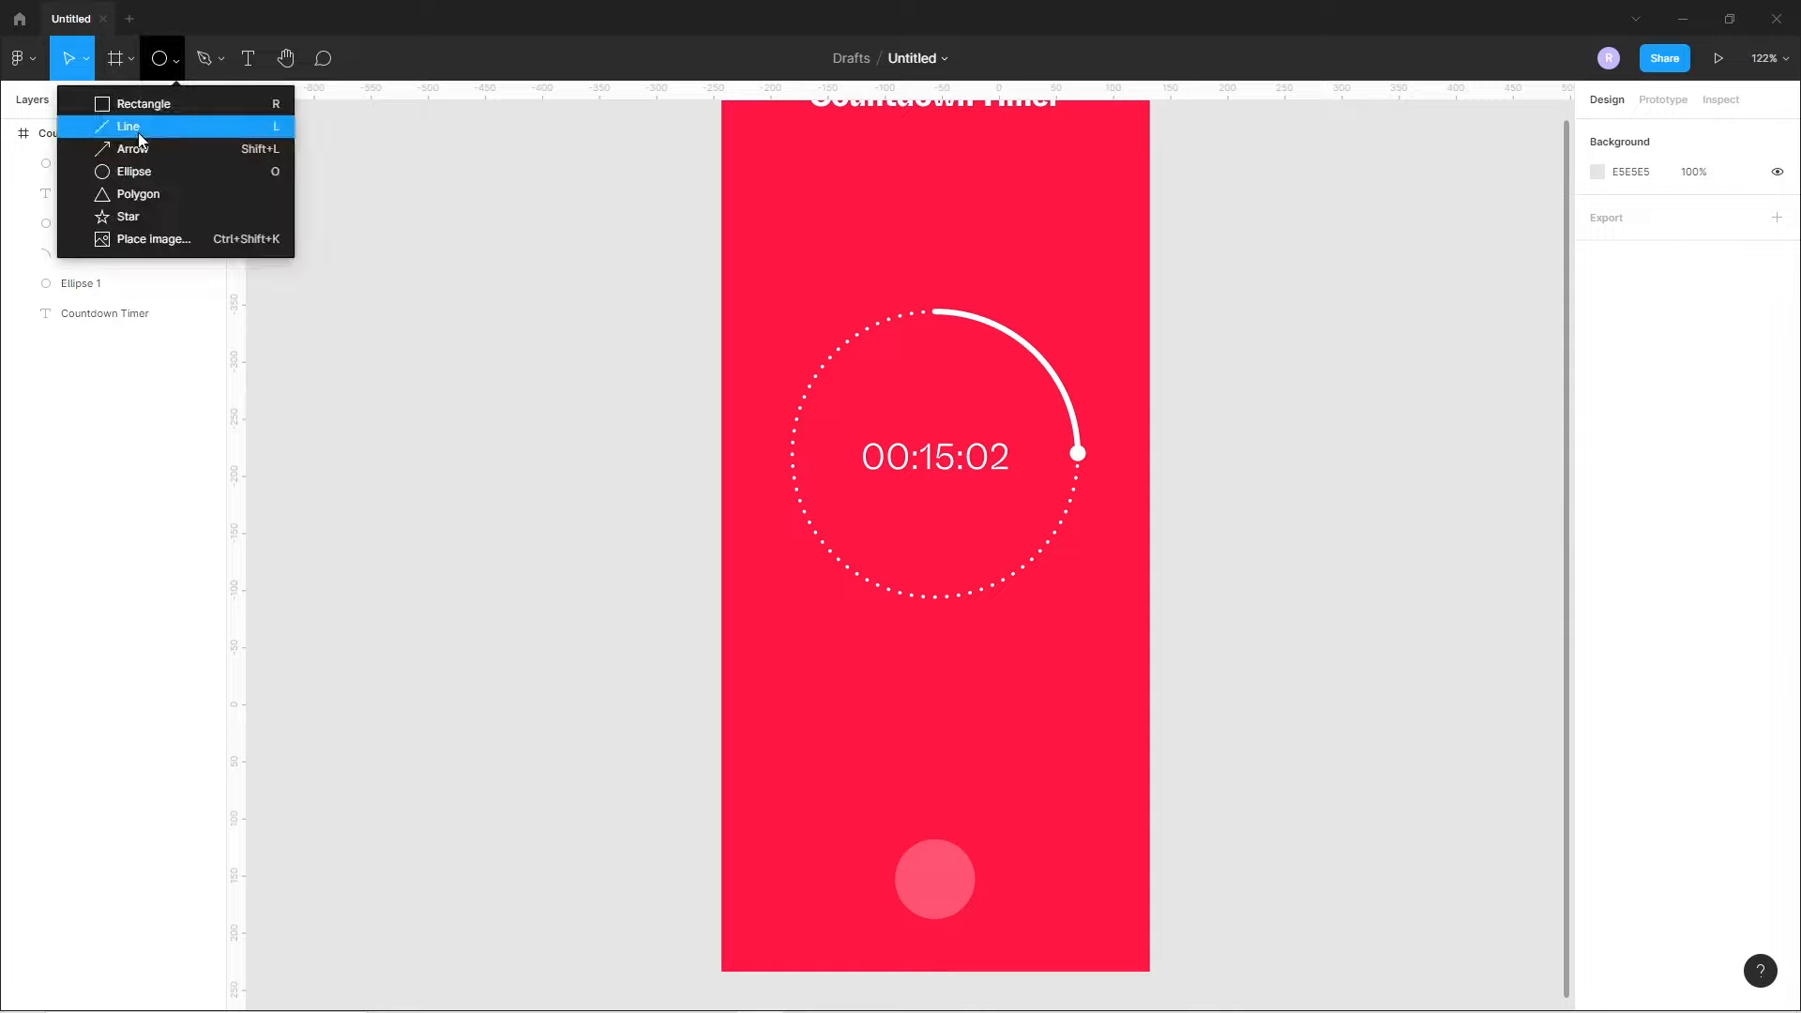
pyautogui.click(122, 193)
pyautogui.moveTo(975, 688); pyautogui.dragTo(935, 880)
pyautogui.scroll(10, 934, 882)
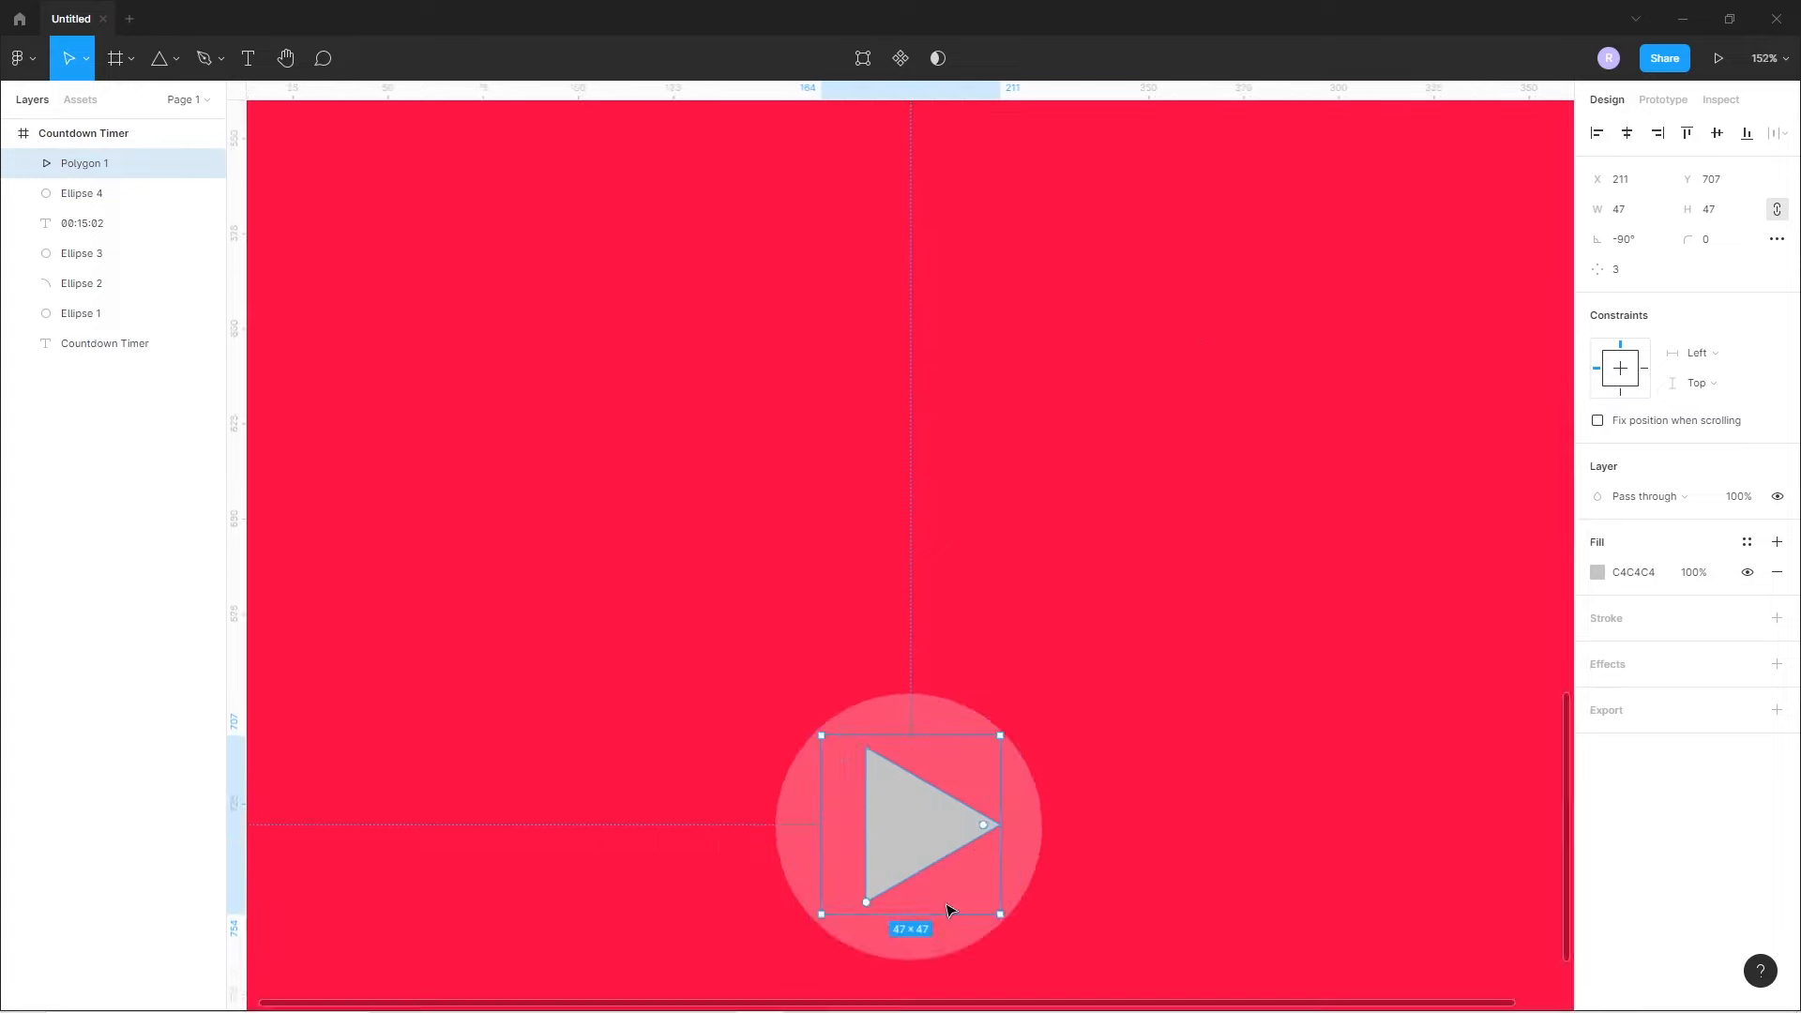
pyautogui.moveTo(1053, 904); pyautogui.dragTo(1036, 887)
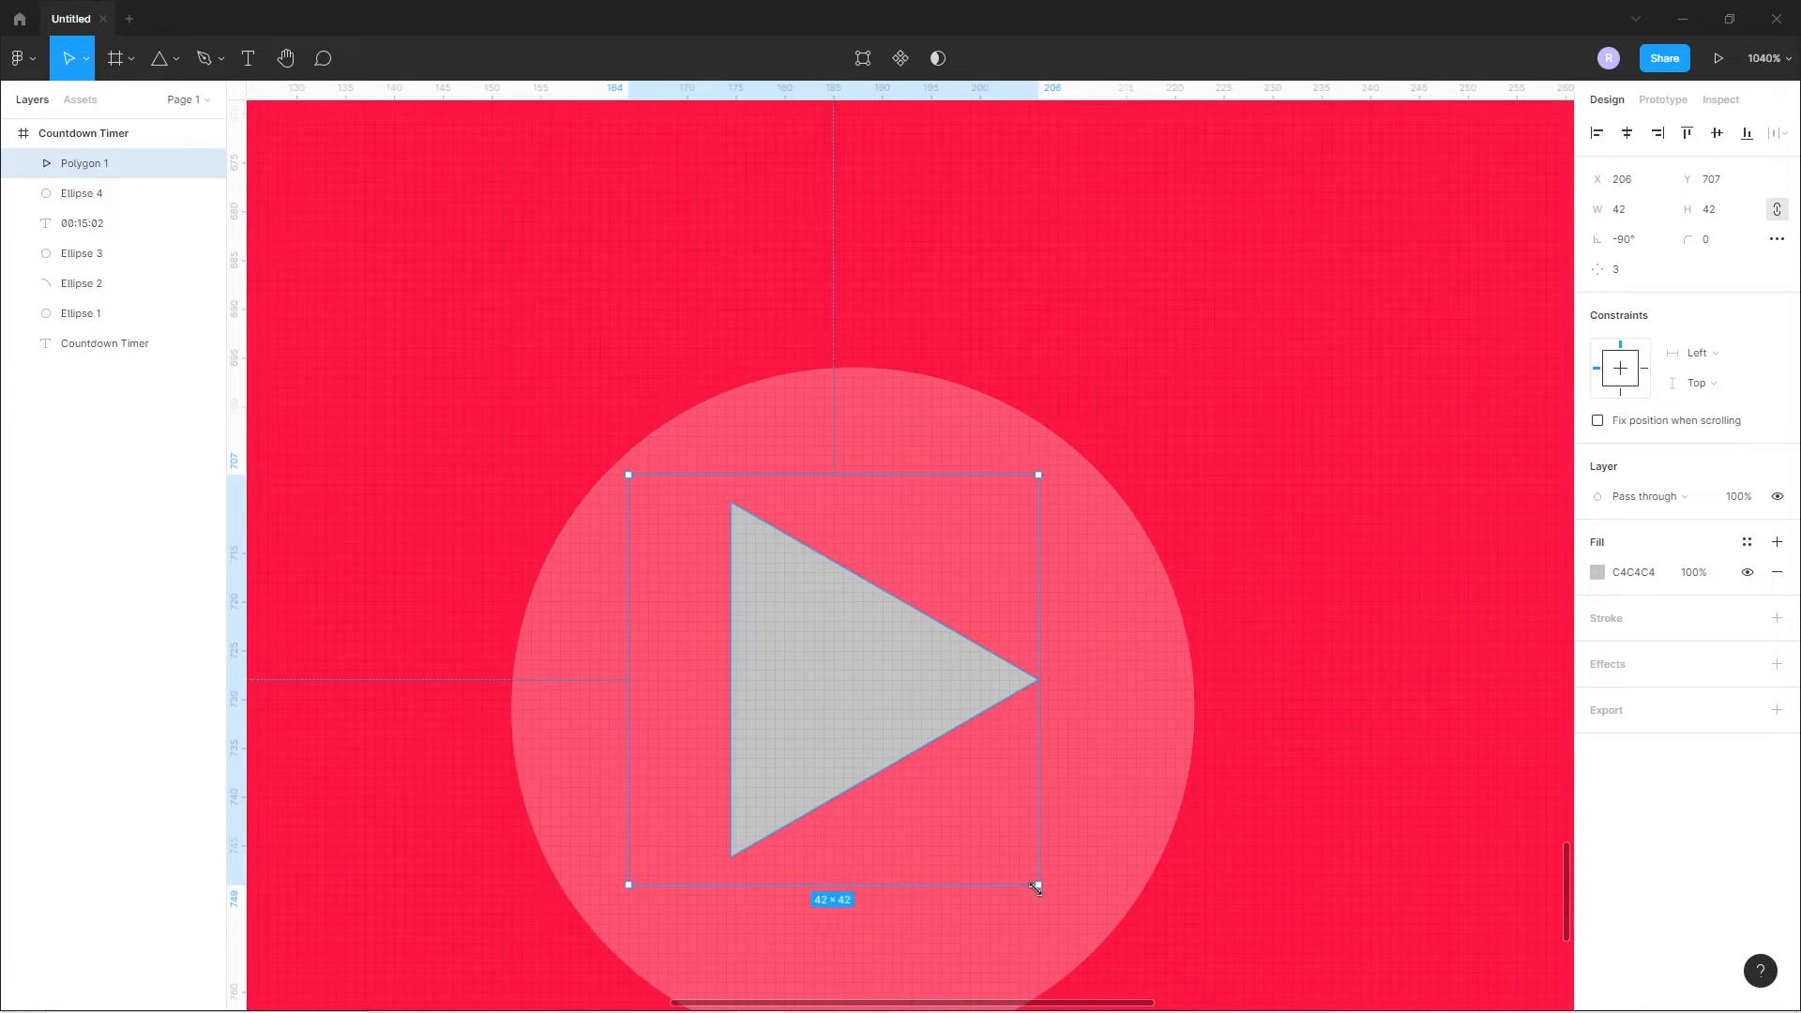
# - Round the triangle's corners with a radius of 5 and centre it horizontally on the pink circle at X 208, Y 712
pyautogui.click(1720, 241)
pyautogui.write('5')
pyautogui.press('Return')
pyautogui.moveTo(884, 696); pyautogui.dragTo(904, 746)
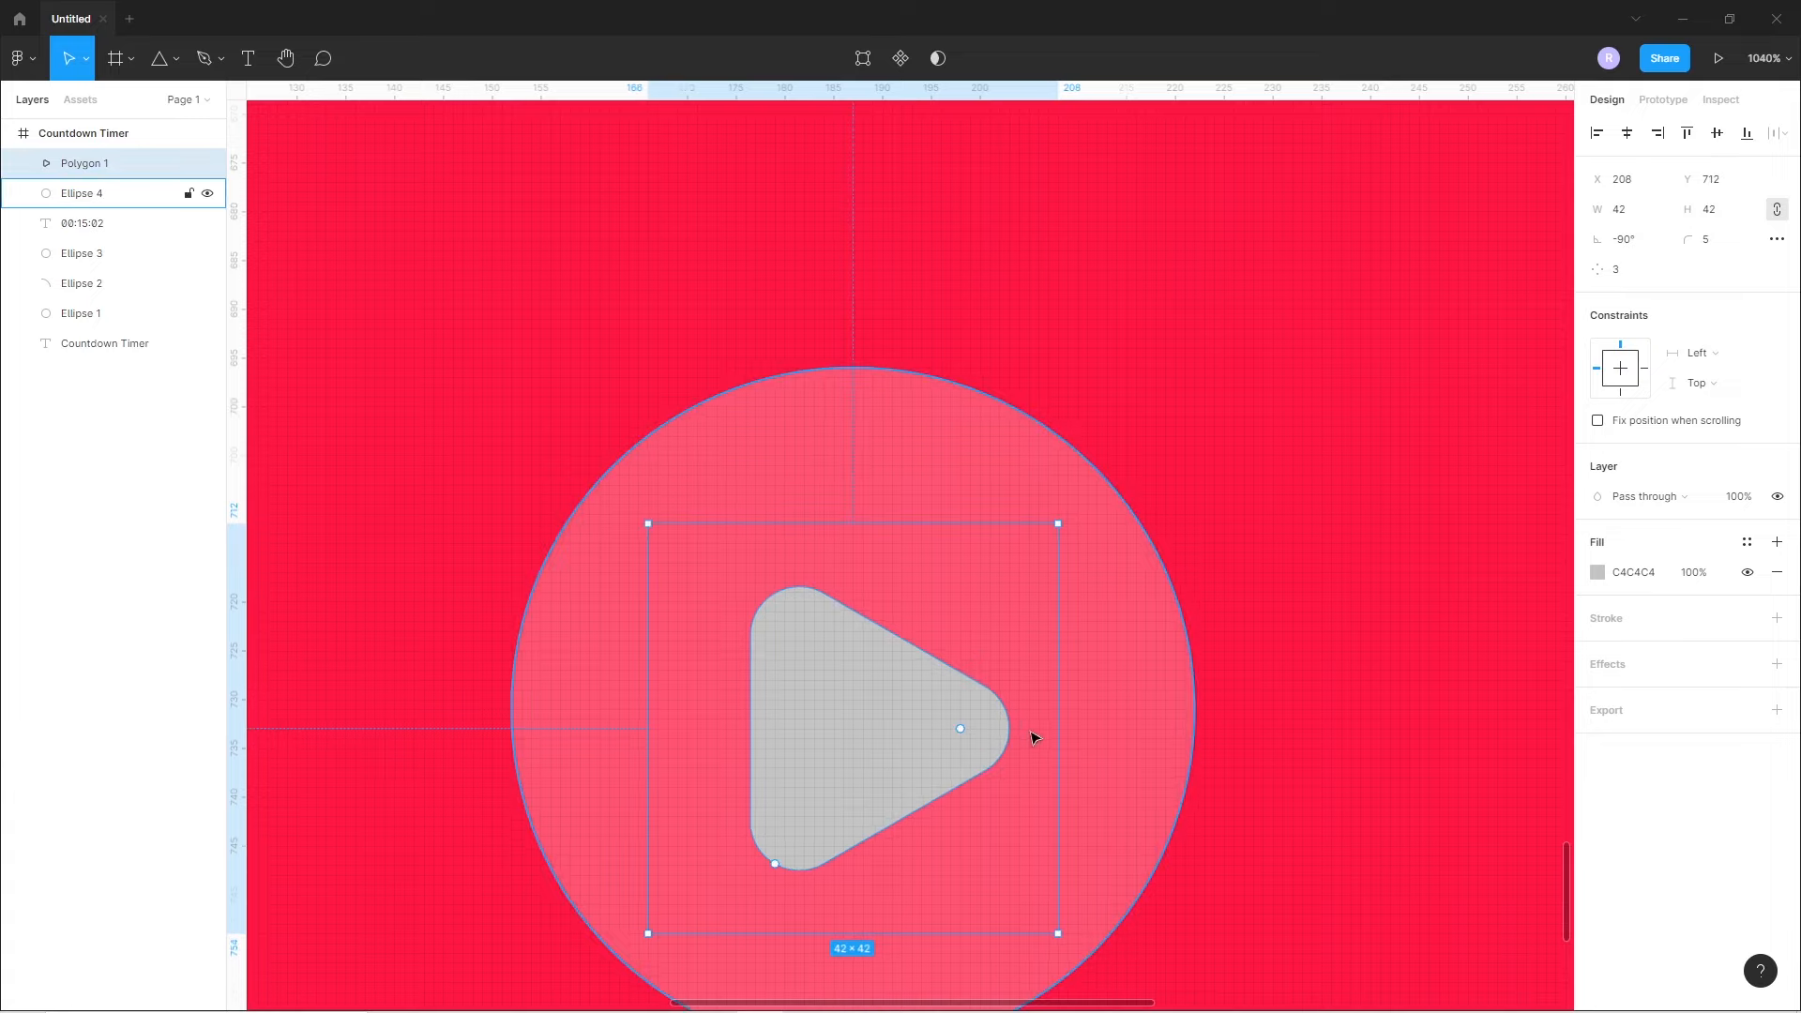
# - Shorten the triangle along its pointing direction, reposition it, and scale it to 45 × 40
pyautogui.moveTo(1058, 728); pyautogui.dragTo(1009, 728)
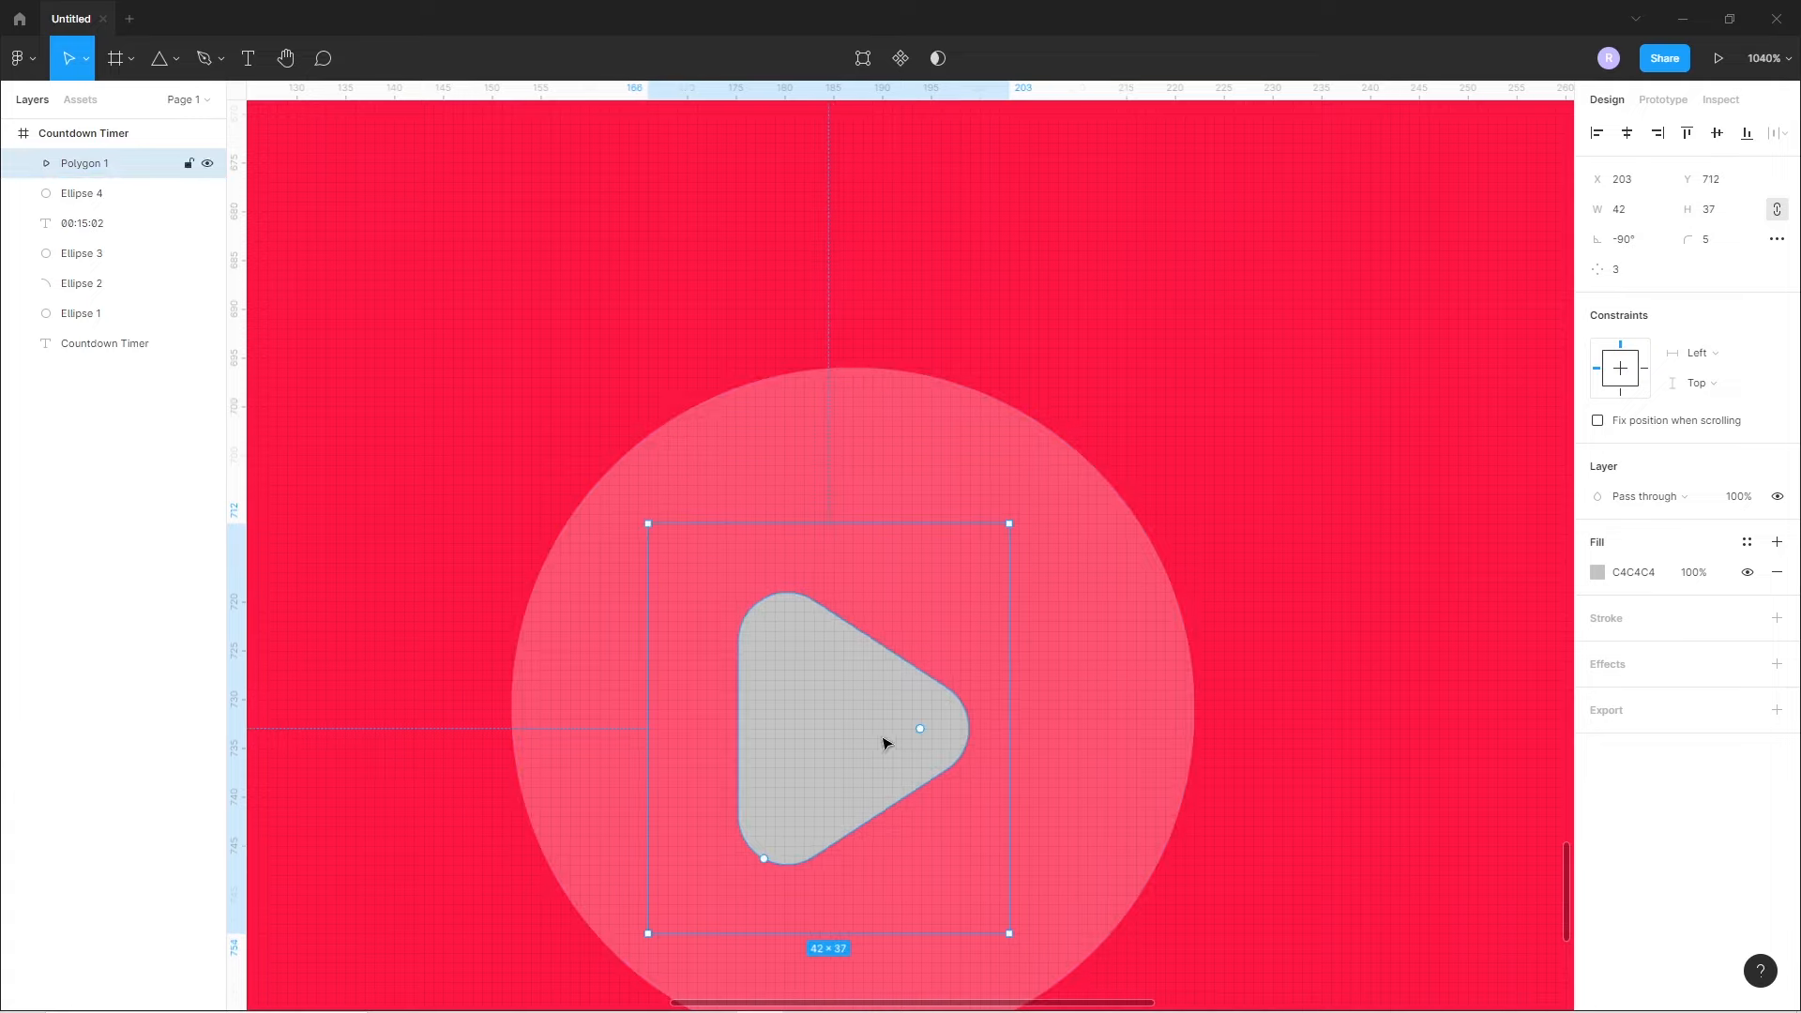
pyautogui.moveTo(885, 744); pyautogui.dragTo(901, 737)
pyautogui.moveTo(1027, 925); pyautogui.dragTo(1058, 953)
# - Set the triangle's corner smoothing to 100% and fill it with white FFFFFF
pyautogui.click(1777, 239)
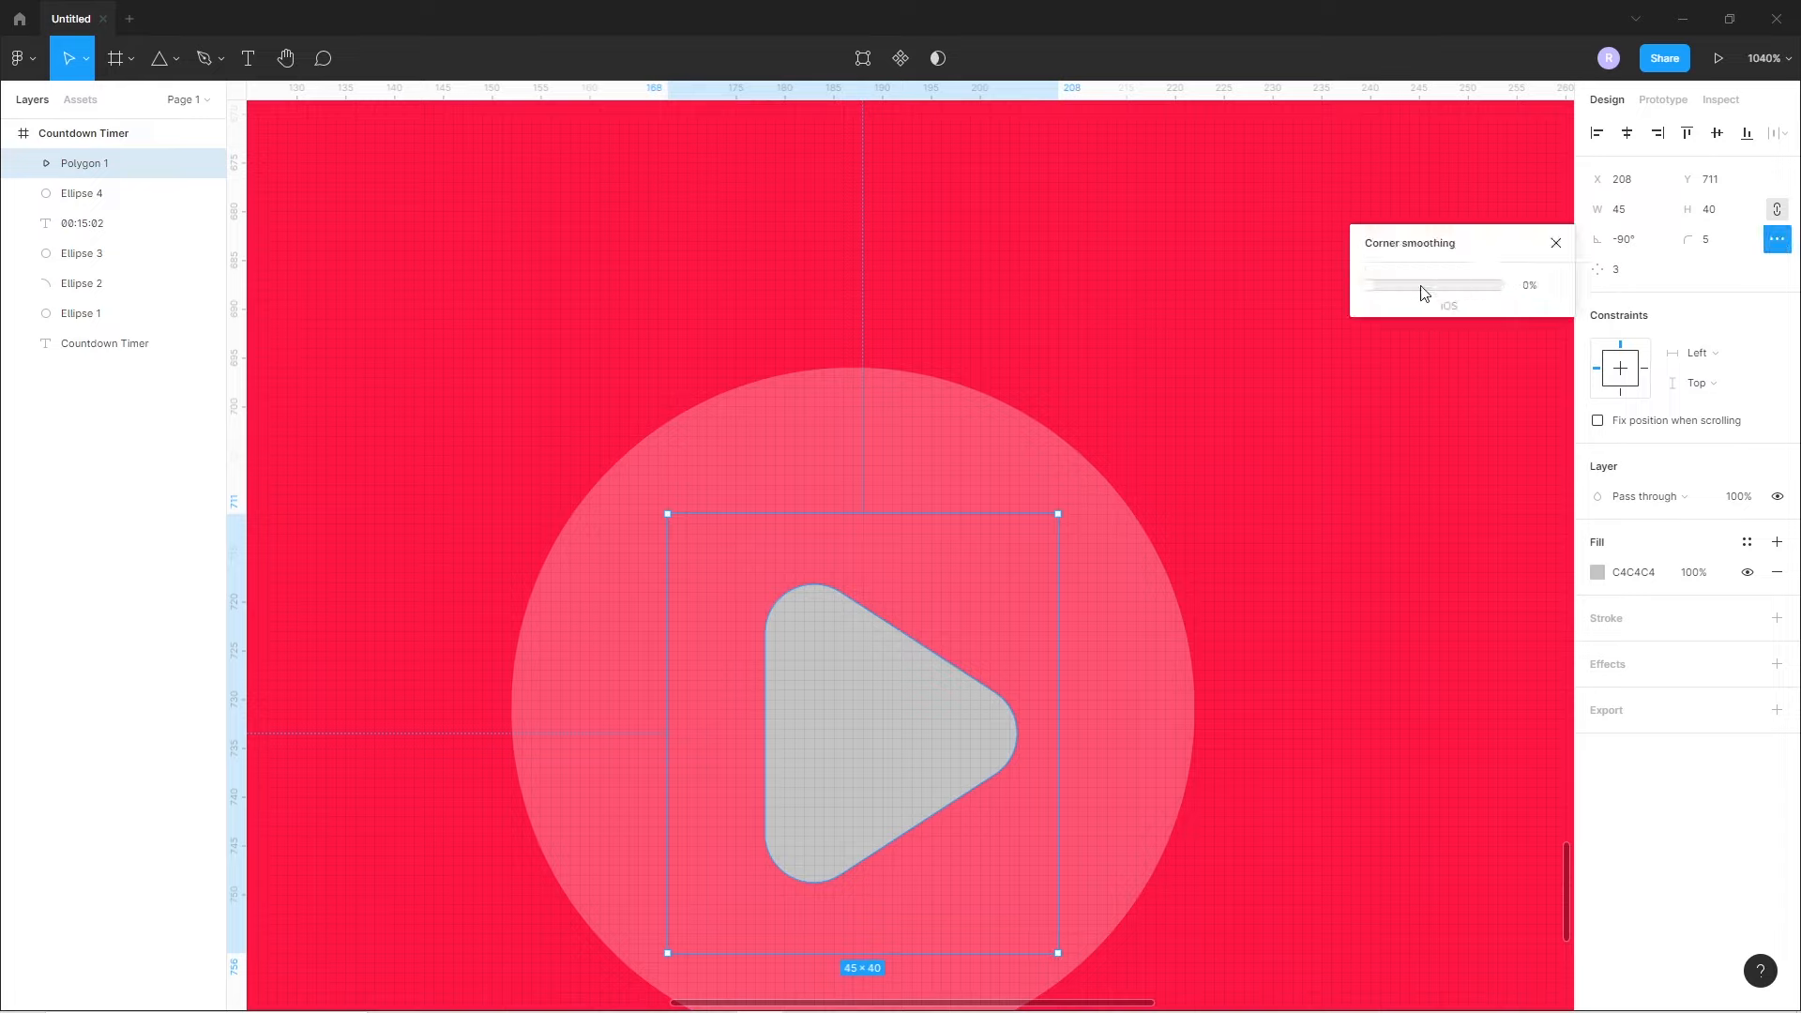
pyautogui.moveTo(1377, 290); pyautogui.dragTo(1564, 285)
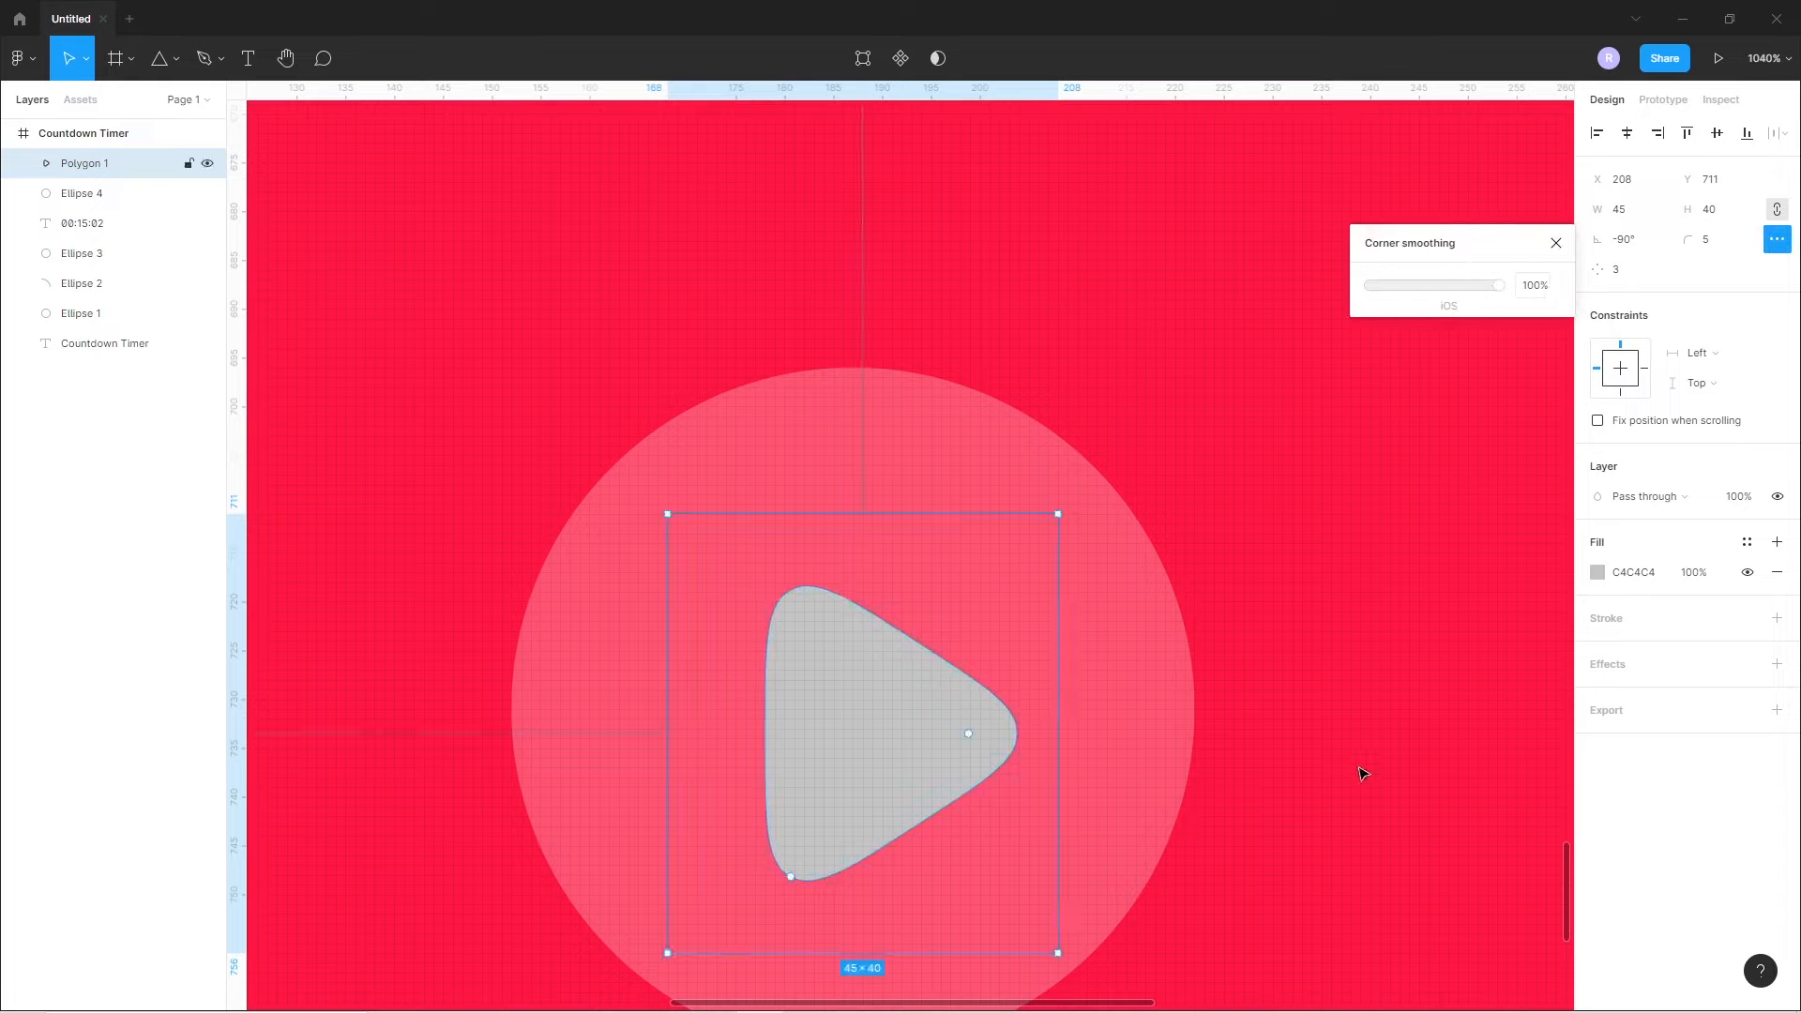
pyautogui.click(1596, 572)
pyautogui.write('FFFFFF')
pyautogui.press('Return')
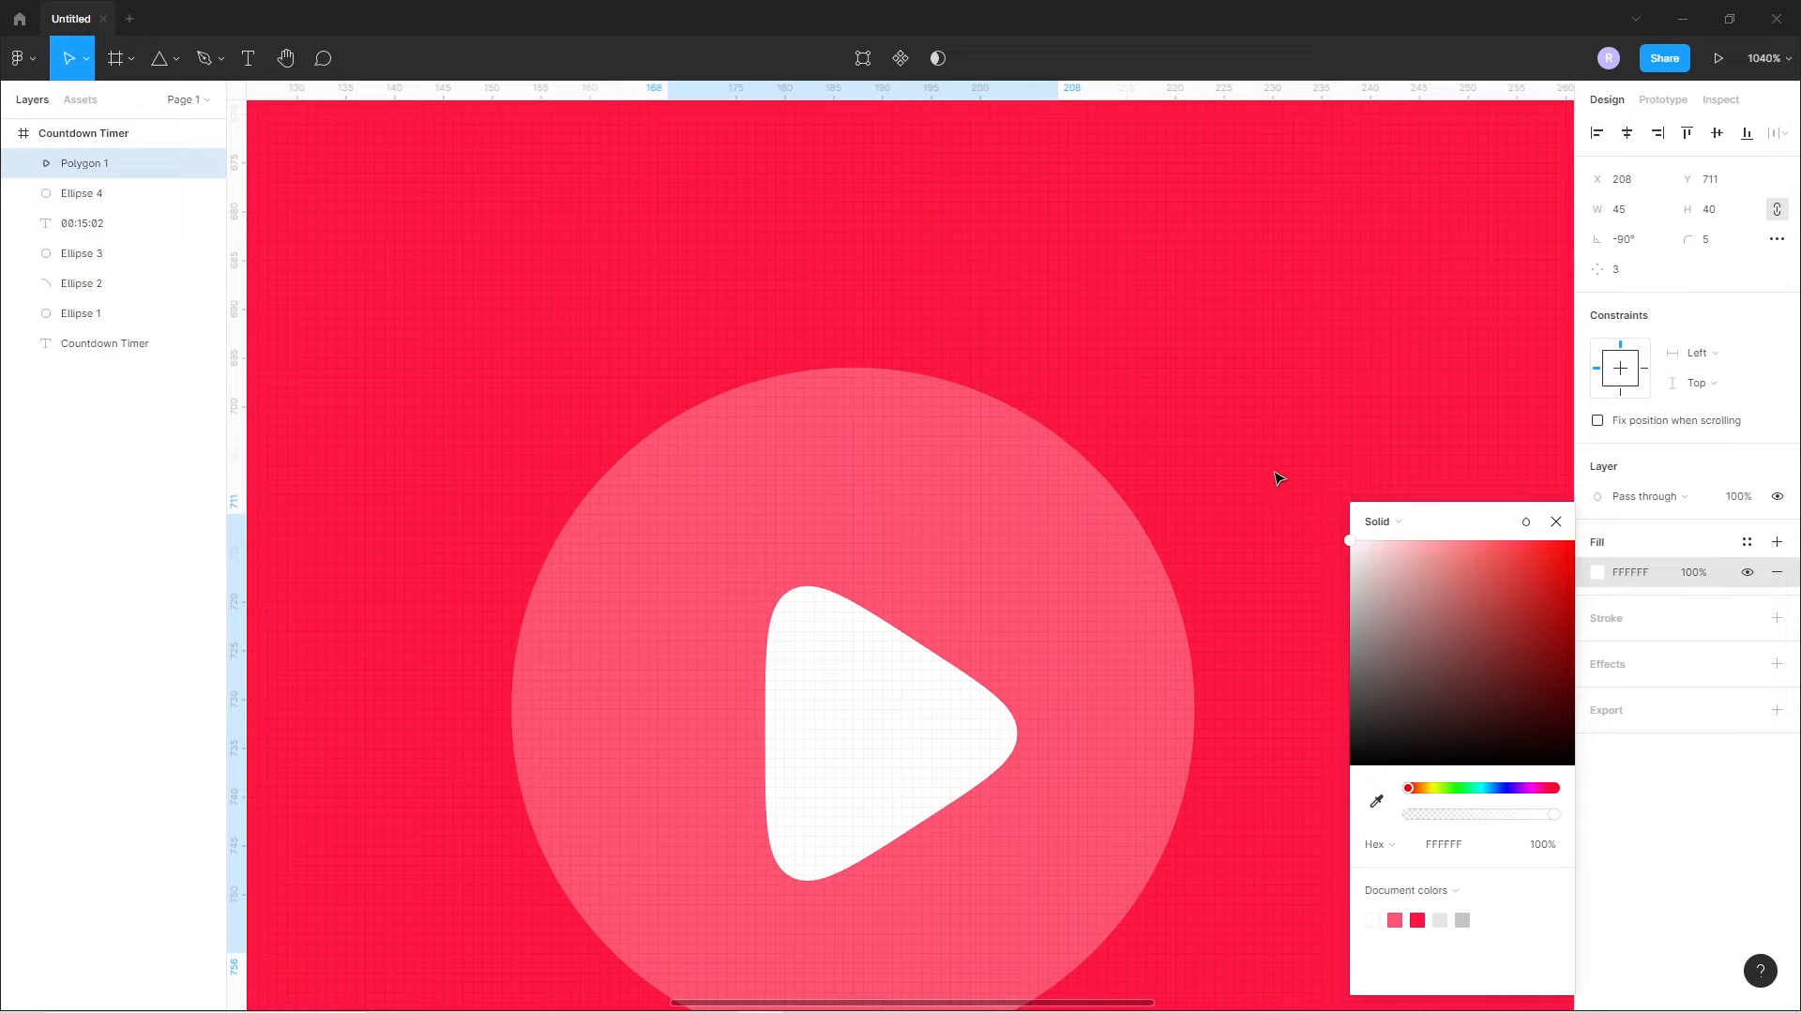
# - Nudge the white triangle horizontally and align it with the pink circle's vertical centre to form a balanced play button
pyautogui.moveTo(944, 689); pyautogui.dragTo(919, 711)
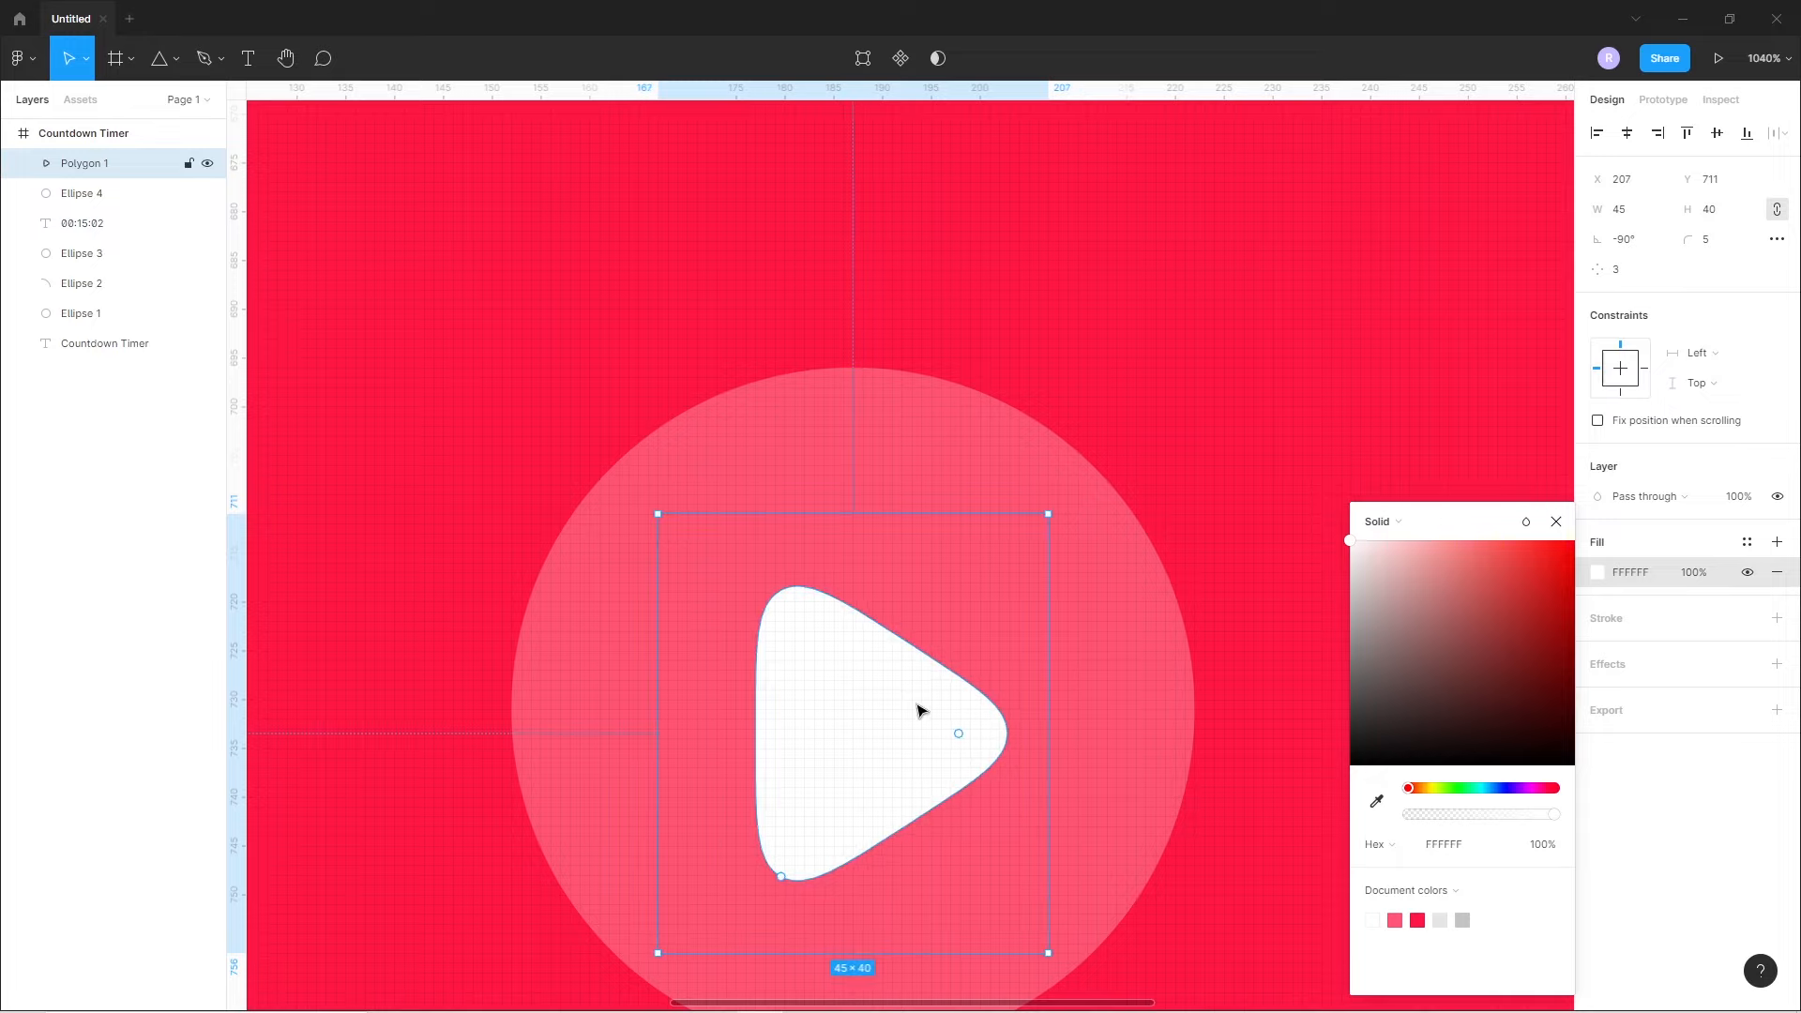
pyautogui.scroll(-3, 919, 711)
pyautogui.press('Left')
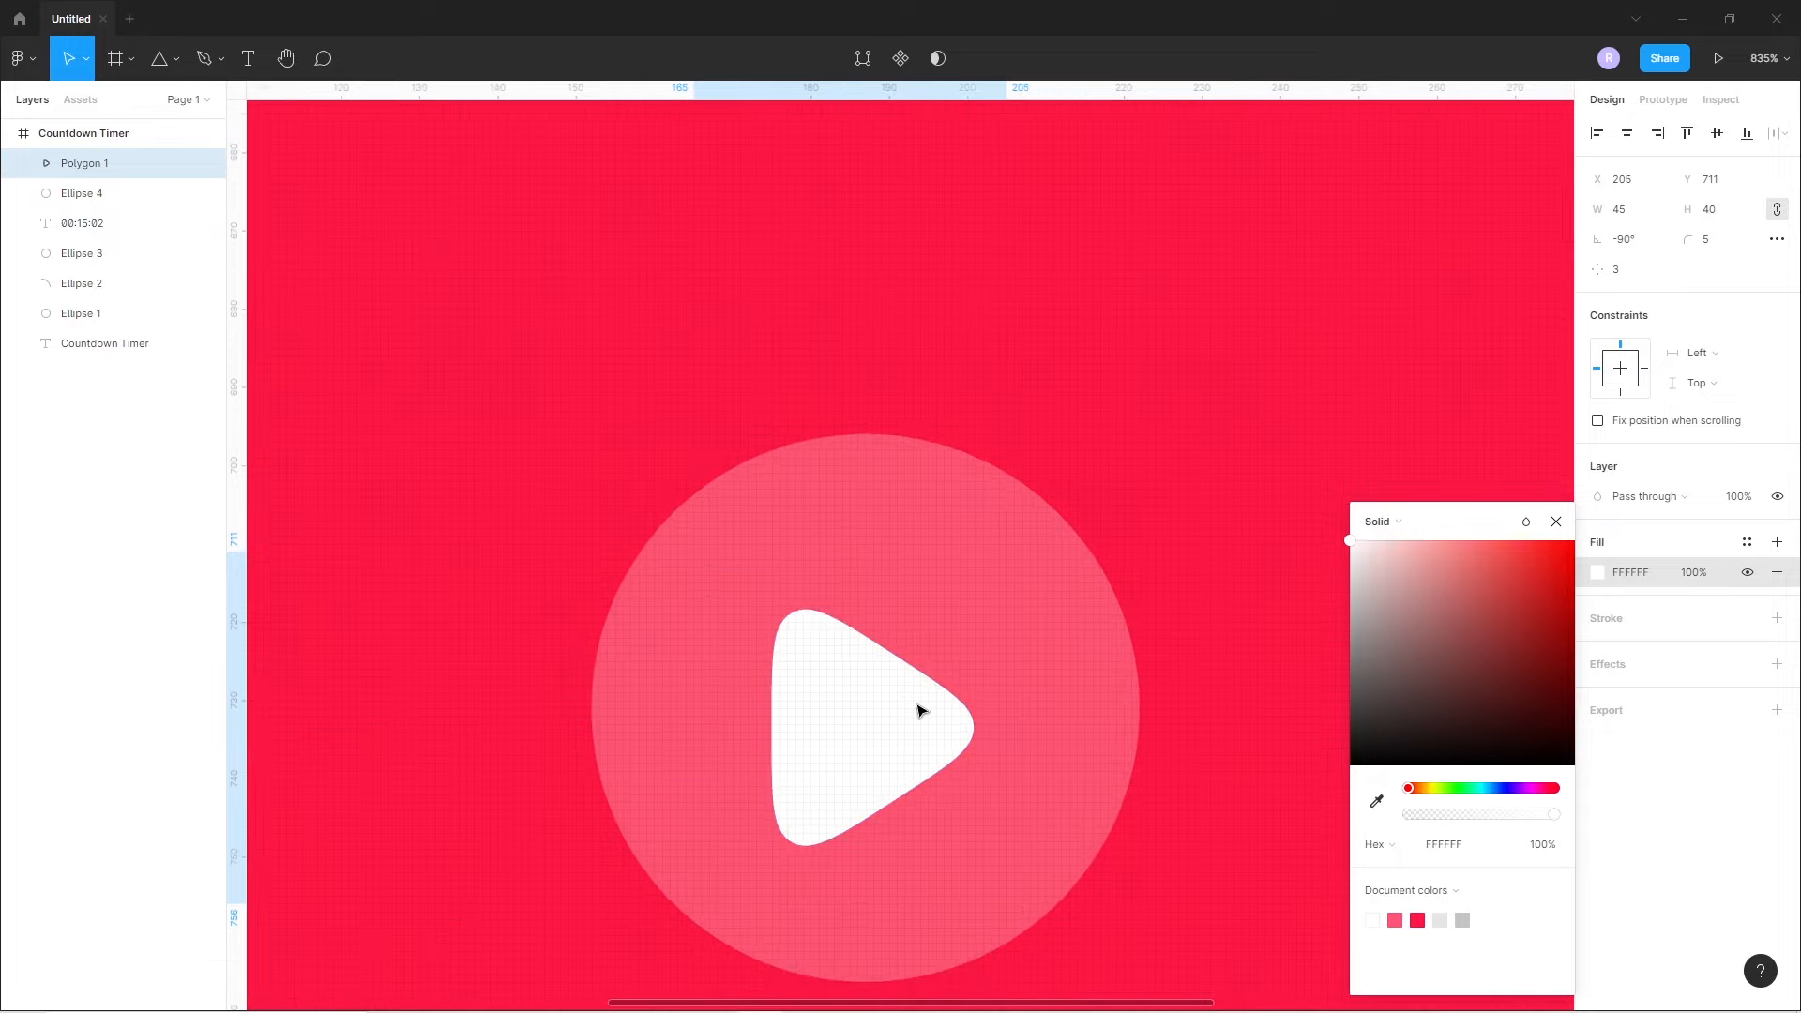
pyautogui.scroll(-5, 933, 713)
pyautogui.press('Right')
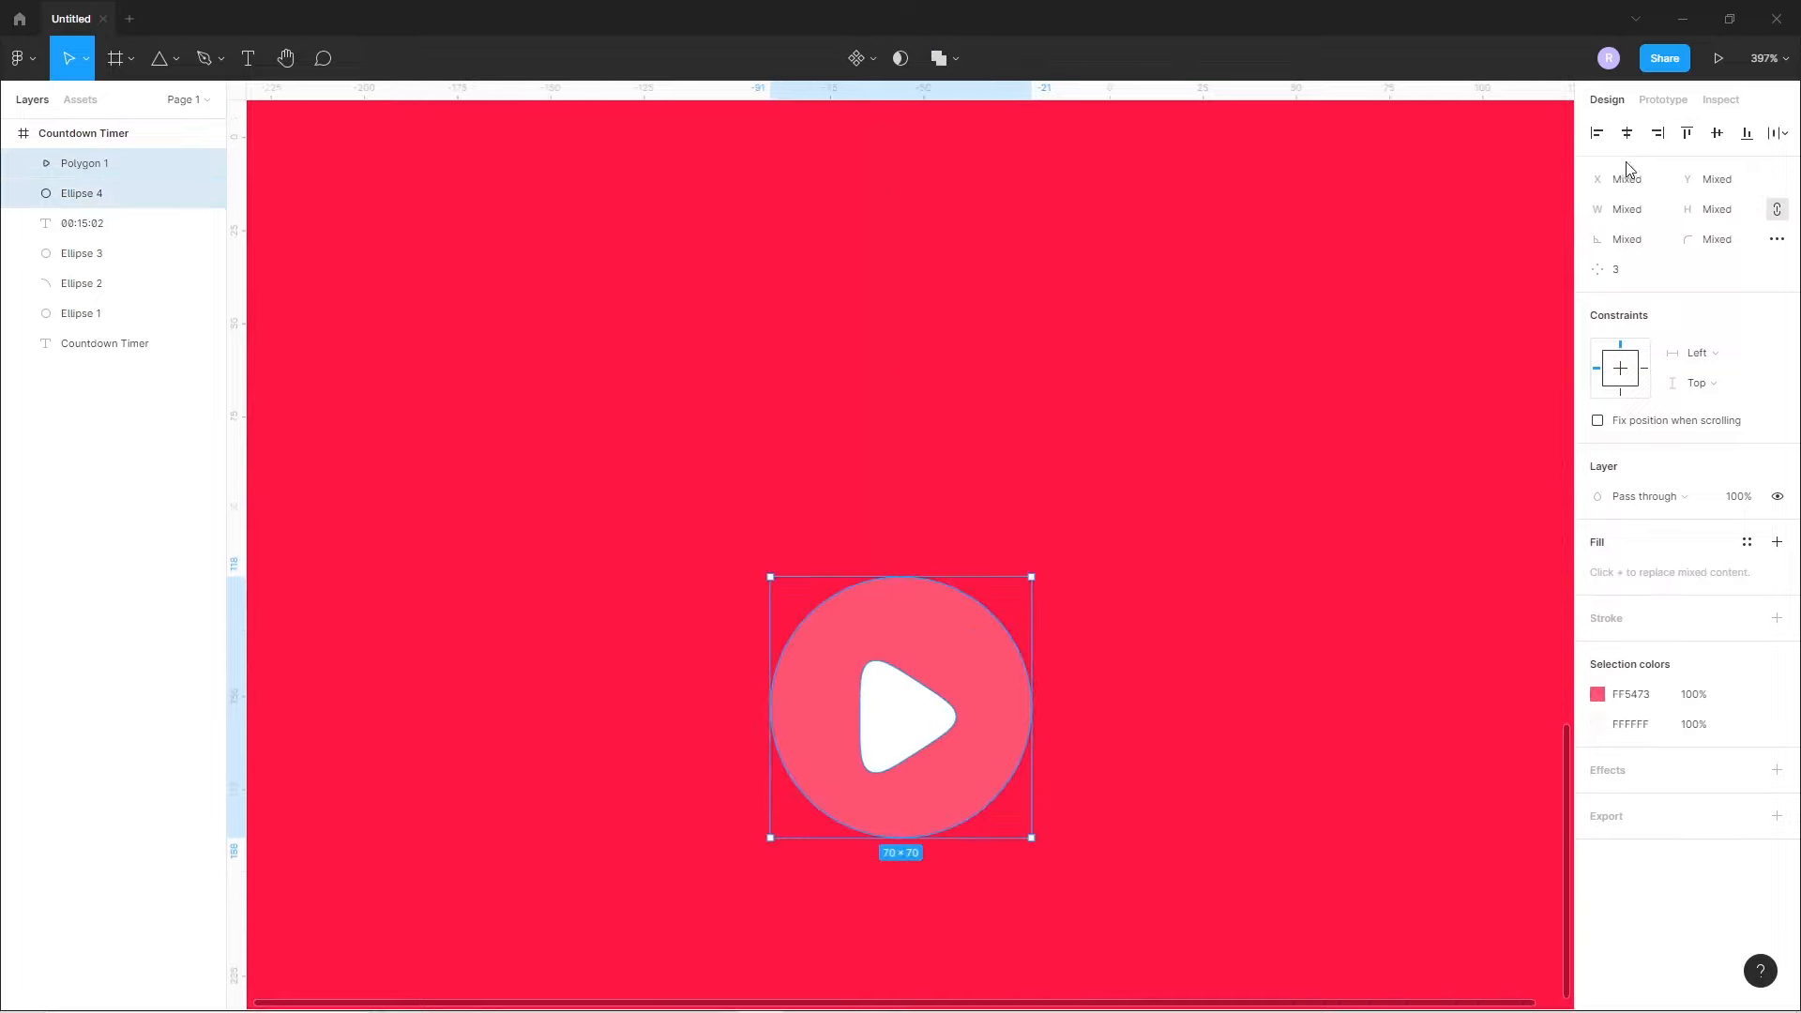
pyautogui.click(1158, 667)
# - Bring the Bell and reverse icons from the Countdown Timer folder in File Explorer onto the canvas and recolour both white FFFFFF
pyautogui.keyDown('ctrl'); pyautogui.scroll(-3, 1055, 720); pyautogui.keyUp('ctrl')
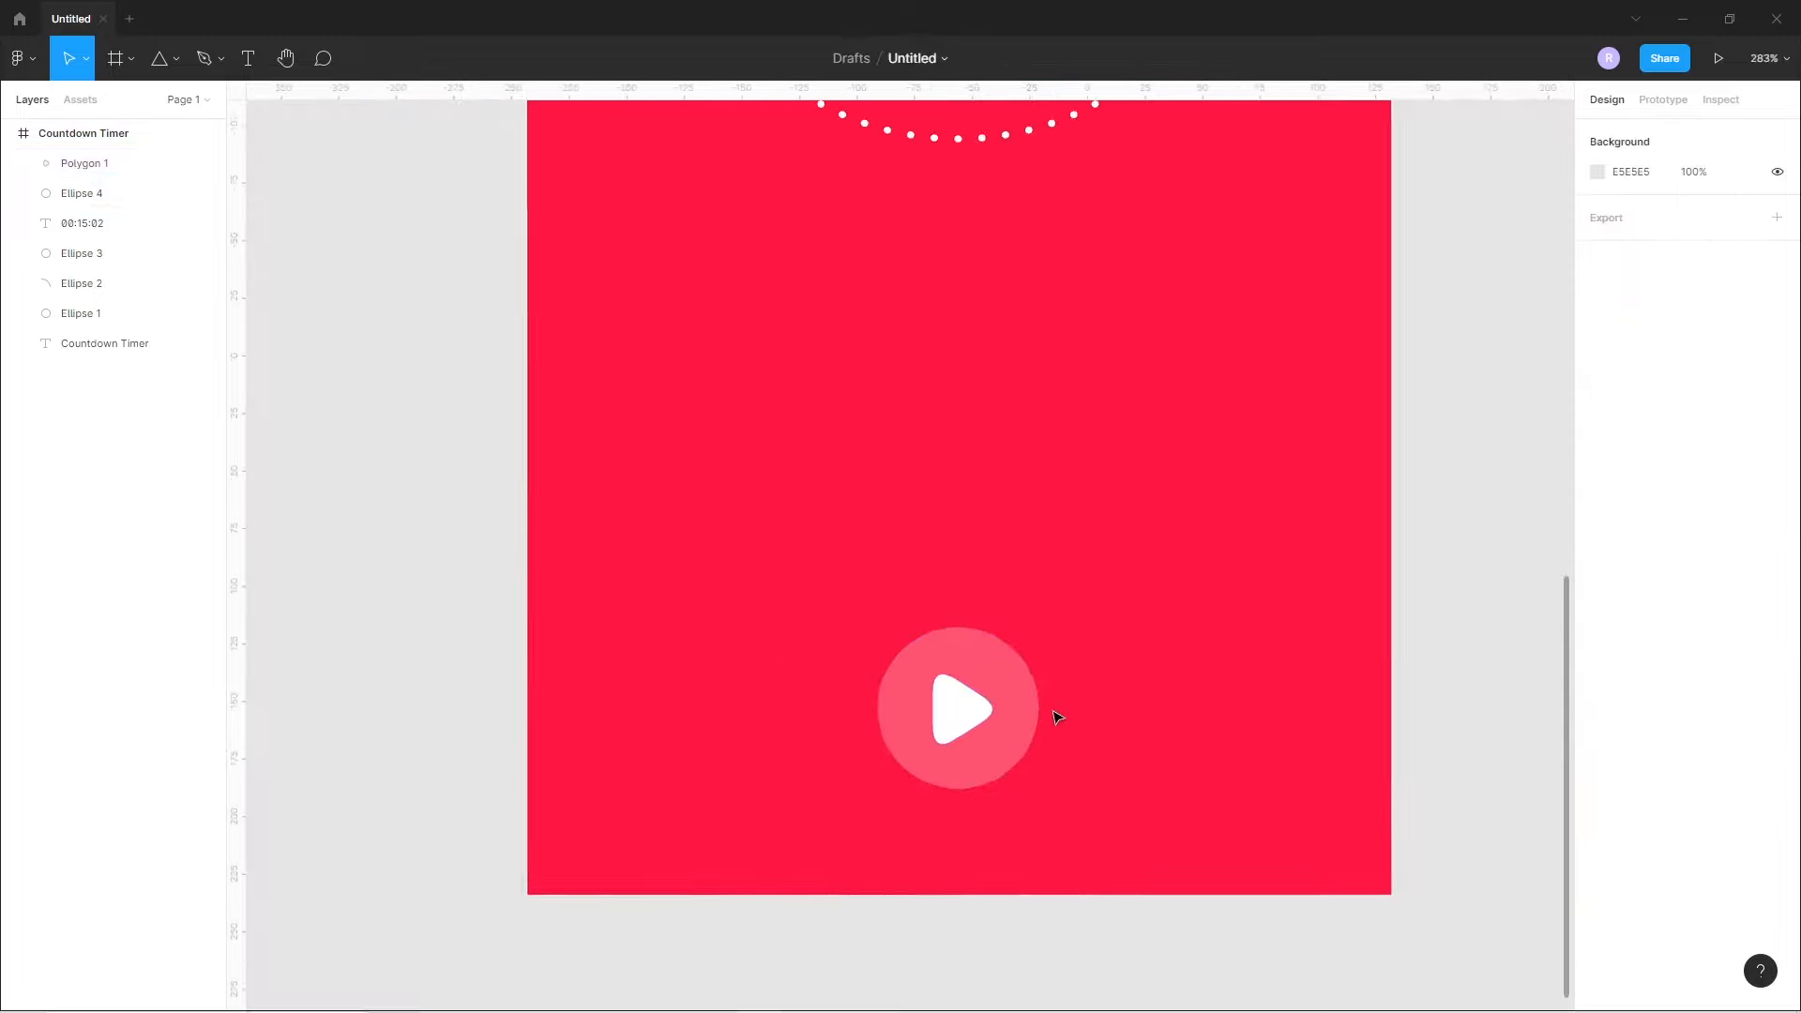
pyautogui.keyDown('ctrl'); pyautogui.scroll(-4, 1058, 718); pyautogui.keyUp('ctrl')
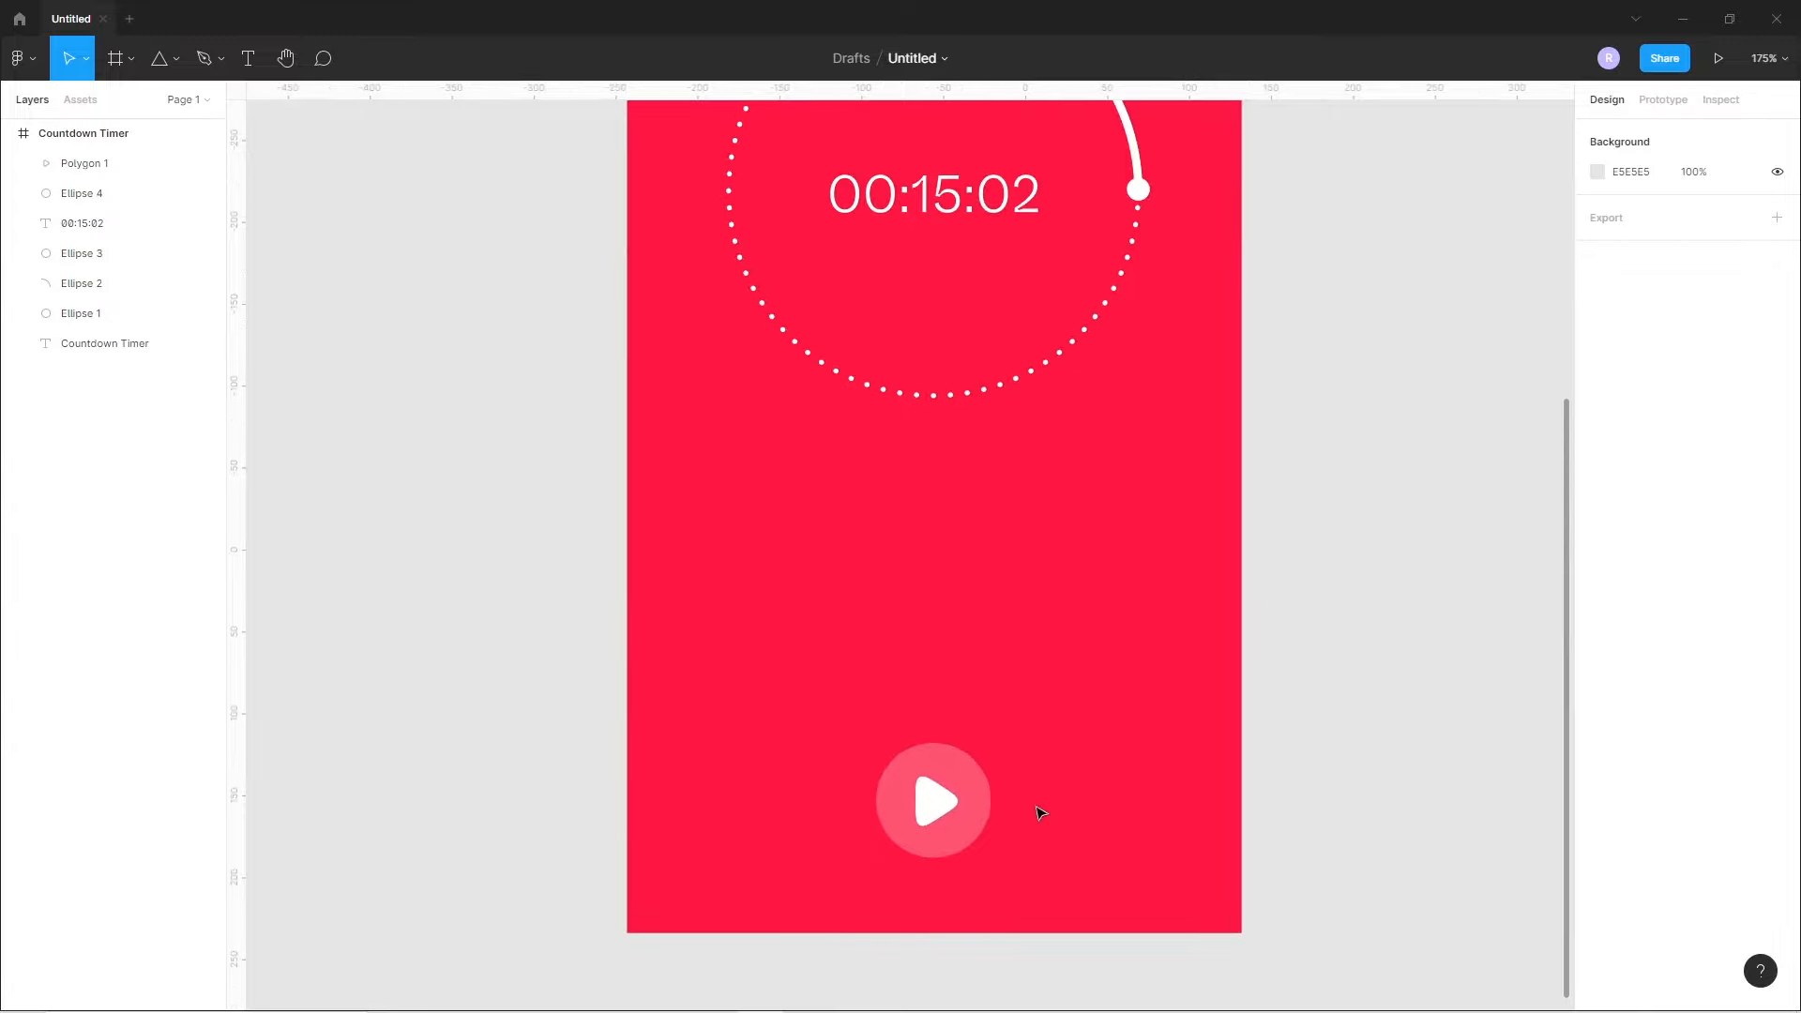
pyautogui.click(1683, 19)
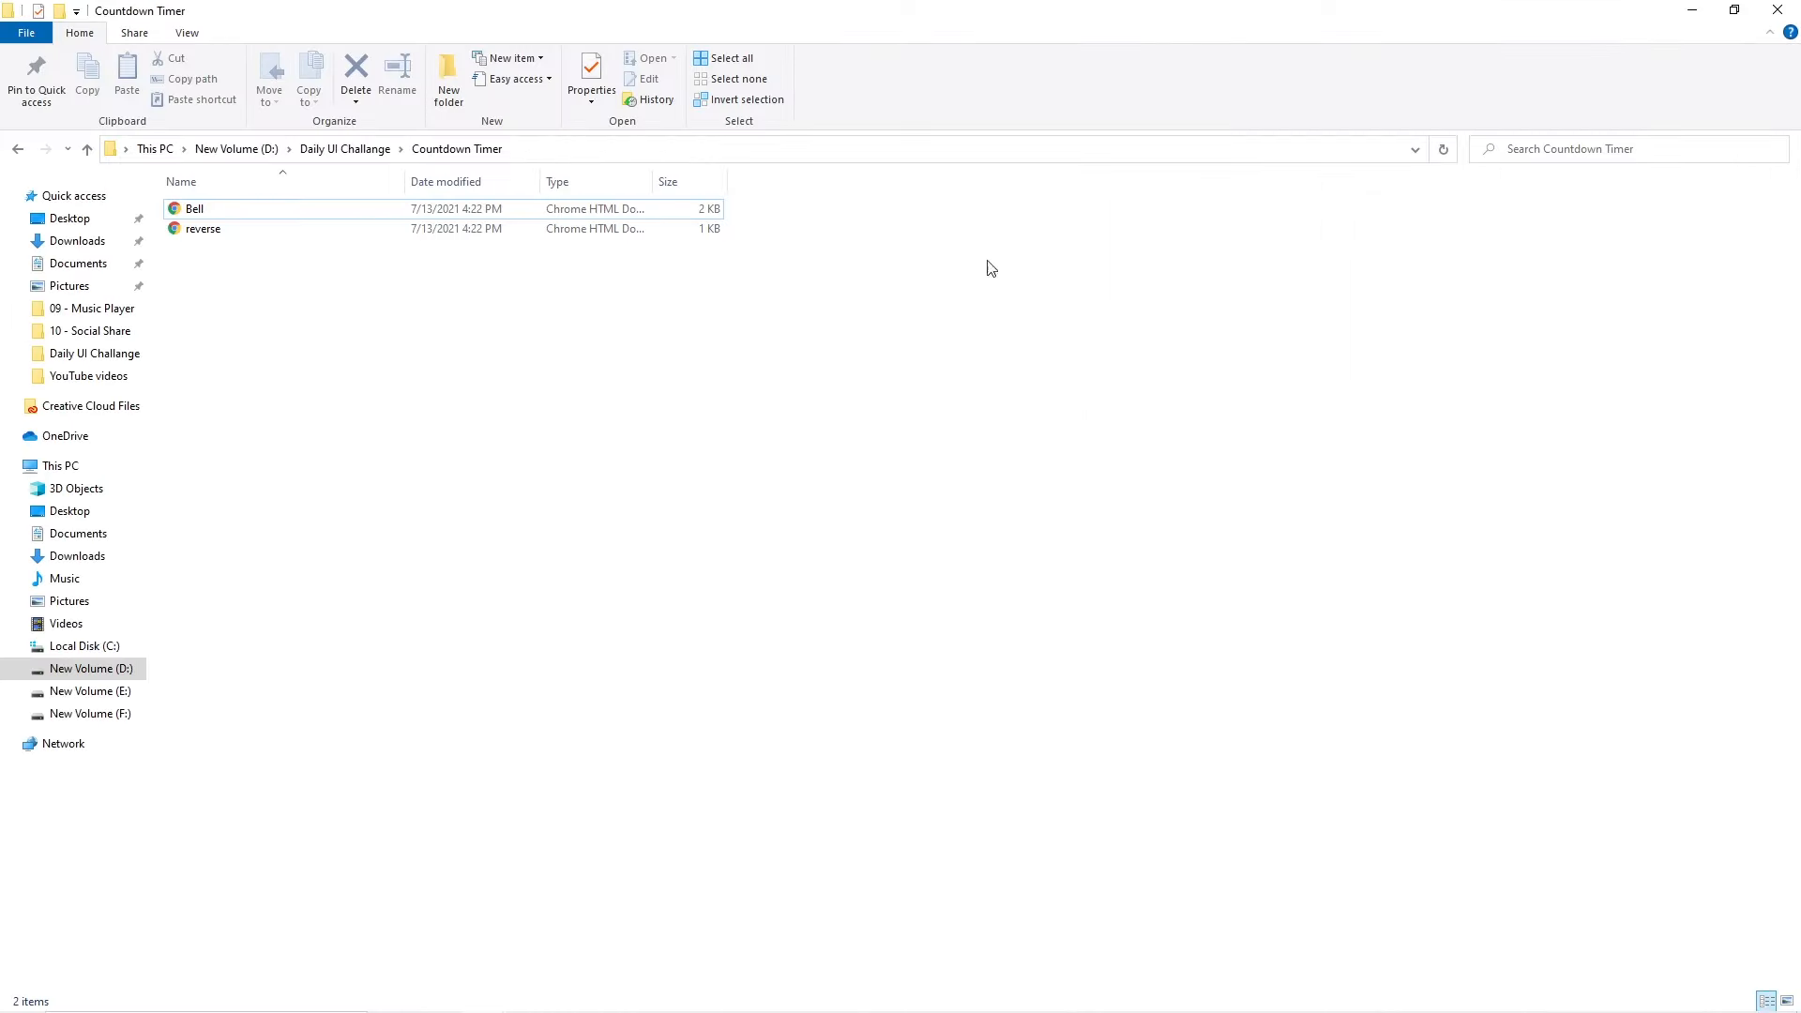
pyautogui.moveTo(231, 317); pyautogui.dragTo(462, 702)
pyautogui.click(441, 779)
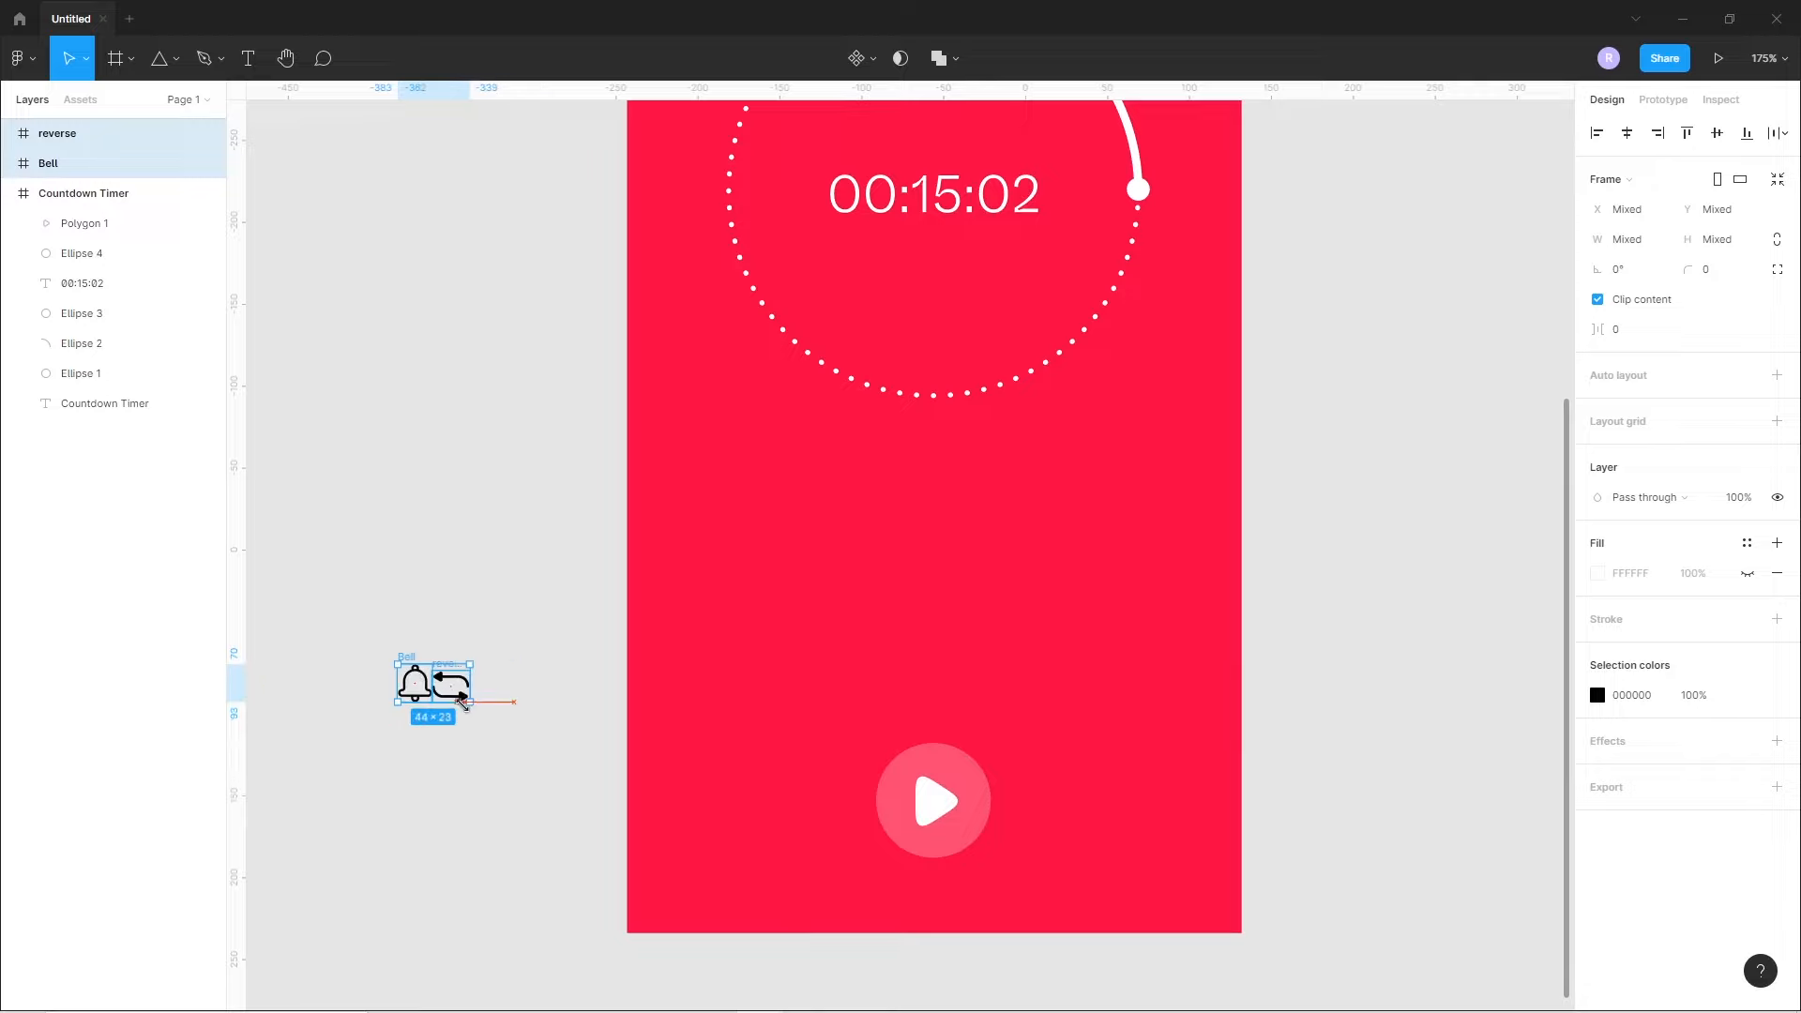
pyautogui.click(1597, 695)
pyautogui.moveTo(1414, 633); pyautogui.dragTo(1106, 499)
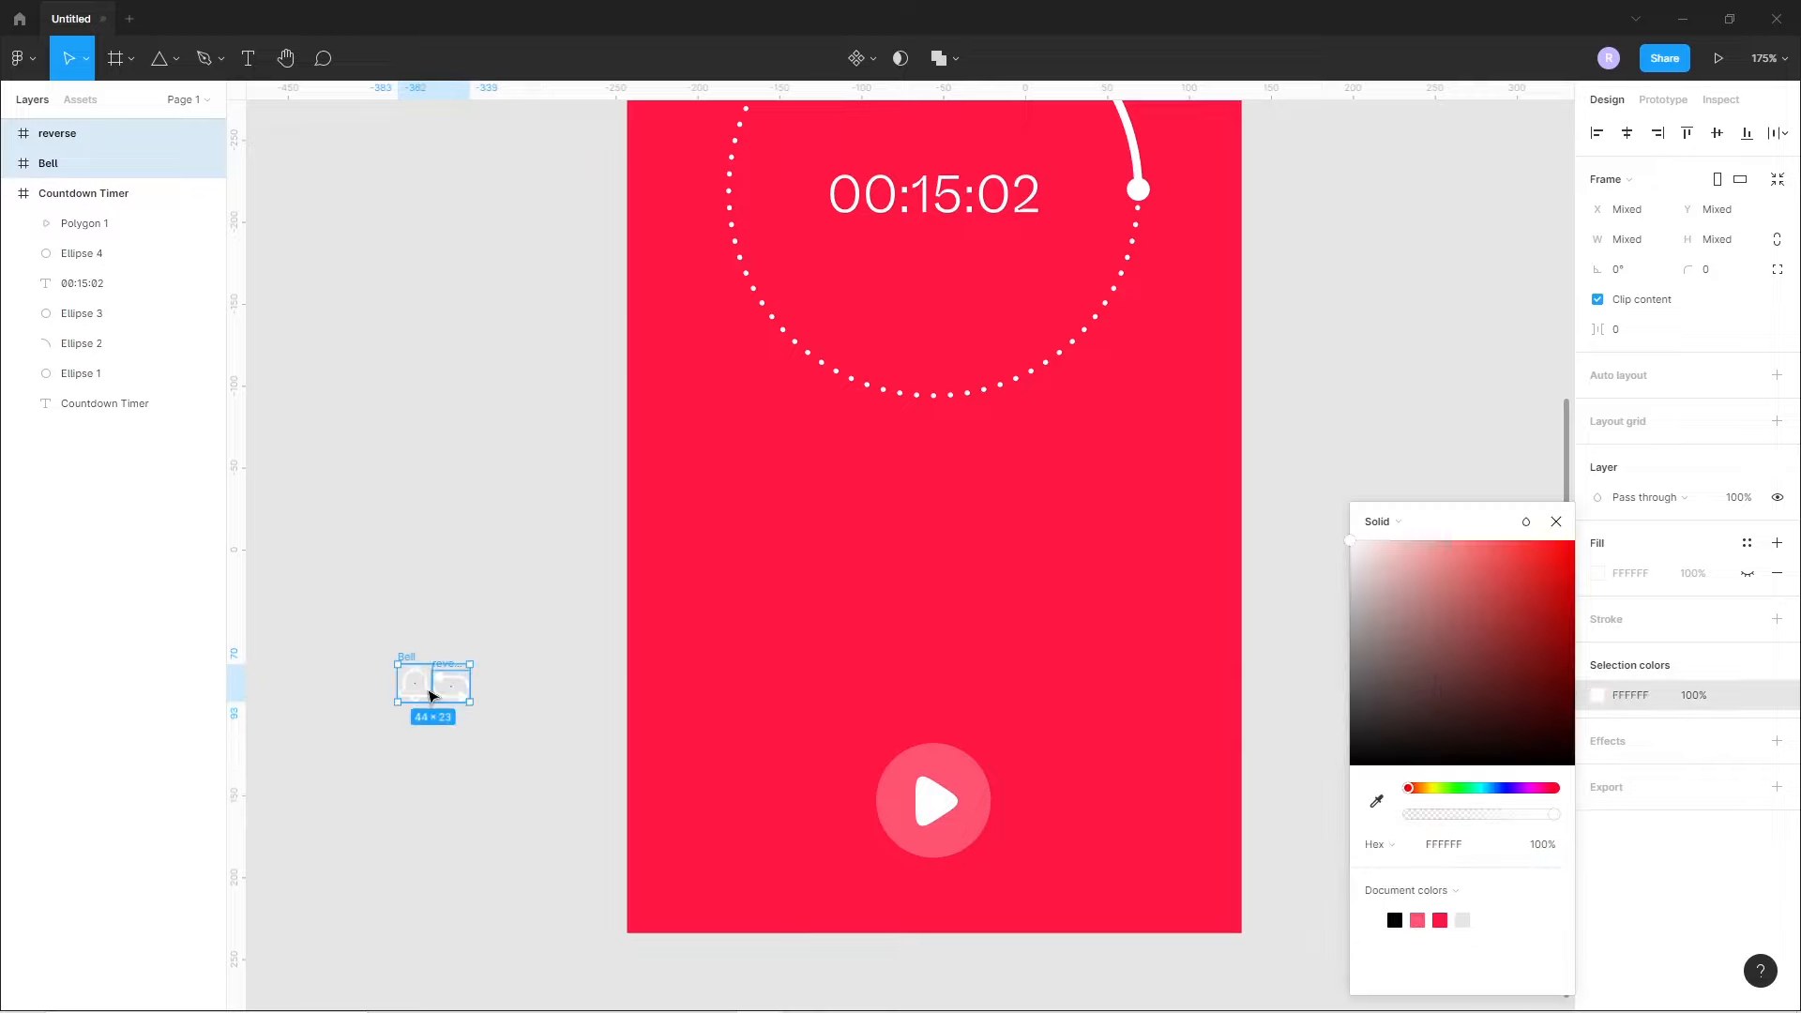
# - Move both icons into the frame, with the bell right of the play button and the reverse icon left of it at X 67, Y 723
pyautogui.moveTo(431, 699); pyautogui.dragTo(929, 803)
pyautogui.click(487, 845)
pyautogui.moveTo(1104, 817); pyautogui.dragTo(1119, 824)
pyautogui.moveTo(791, 824); pyautogui.dragTo(762, 822)
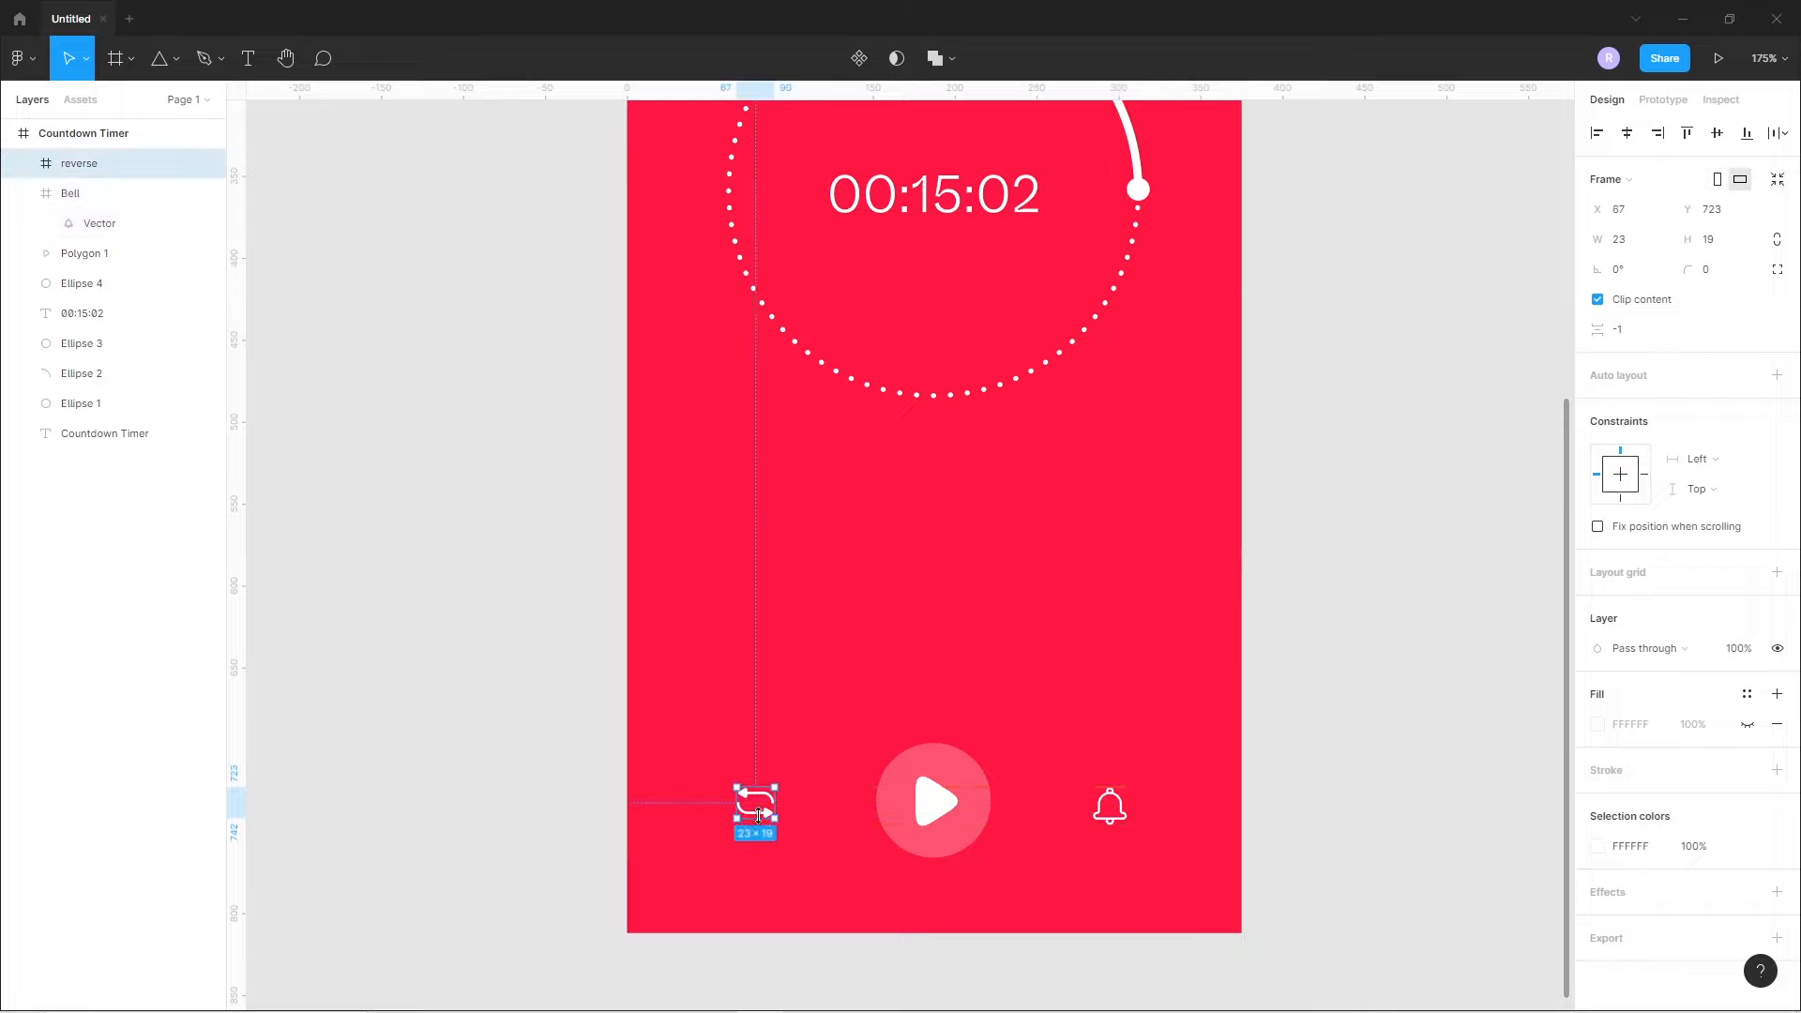
# - Align the reverse icon, the bell icon and the pink circle on their shared vertical centre
pyautogui.keyDown('shift'); pyautogui.click(1107, 819); pyautogui.keyUp('shift')
pyautogui.keyDown('shift'); pyautogui.click(983, 824); pyautogui.keyUp('shift')
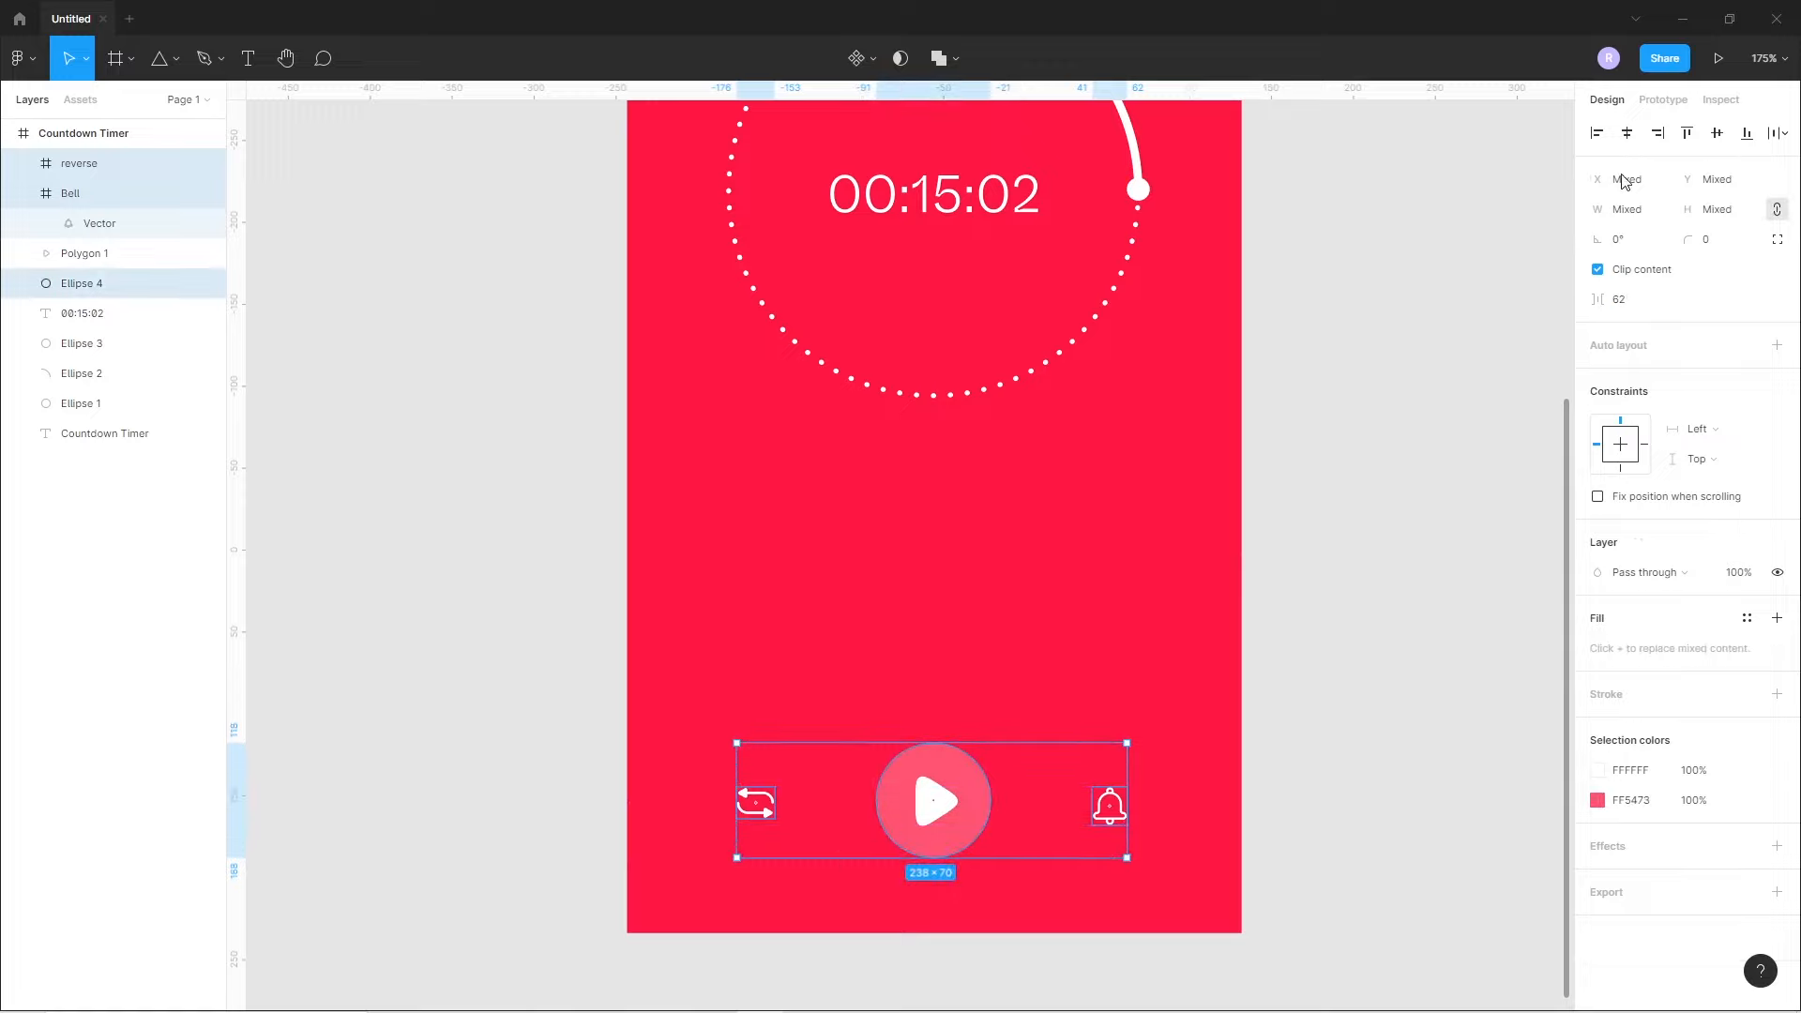
pyautogui.click(1718, 136)
pyautogui.click(1351, 467)
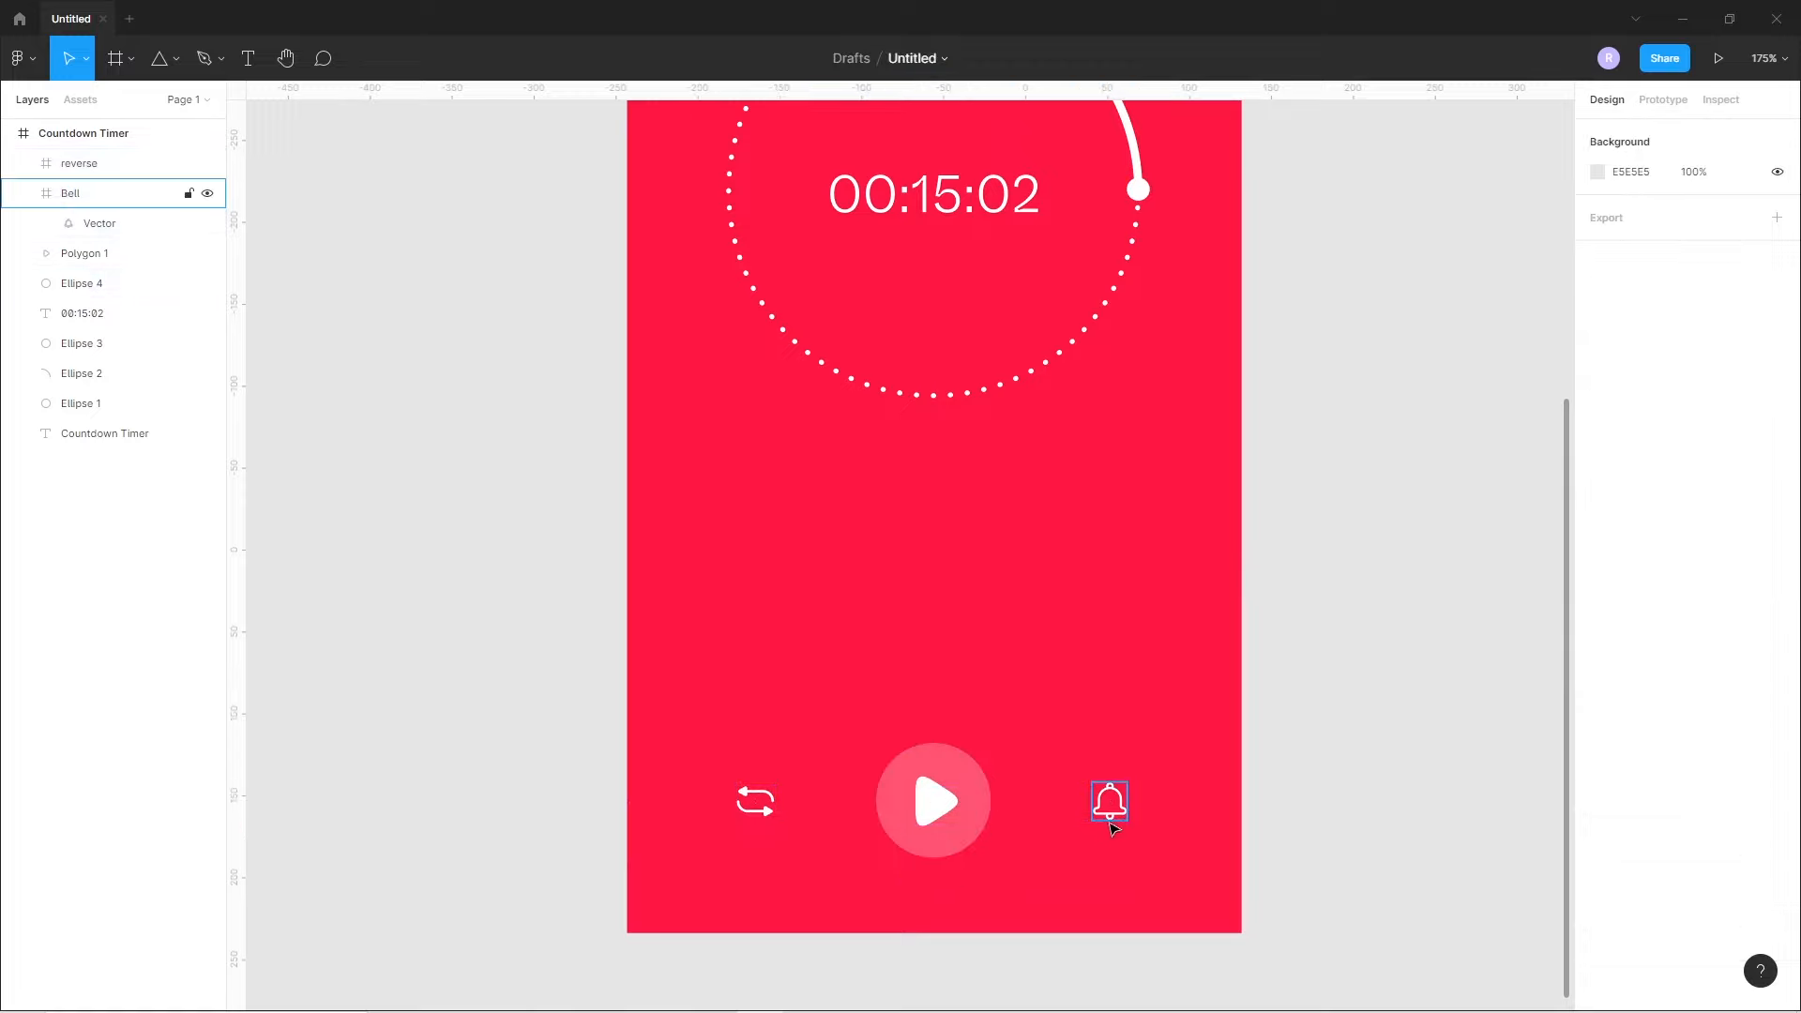
# - Spread the side icons 10 px outward, moving the bell to X 294 and the reverse icon to X 57
pyautogui.click(1109, 822)
pyautogui.hotkey('shift', 'Right')
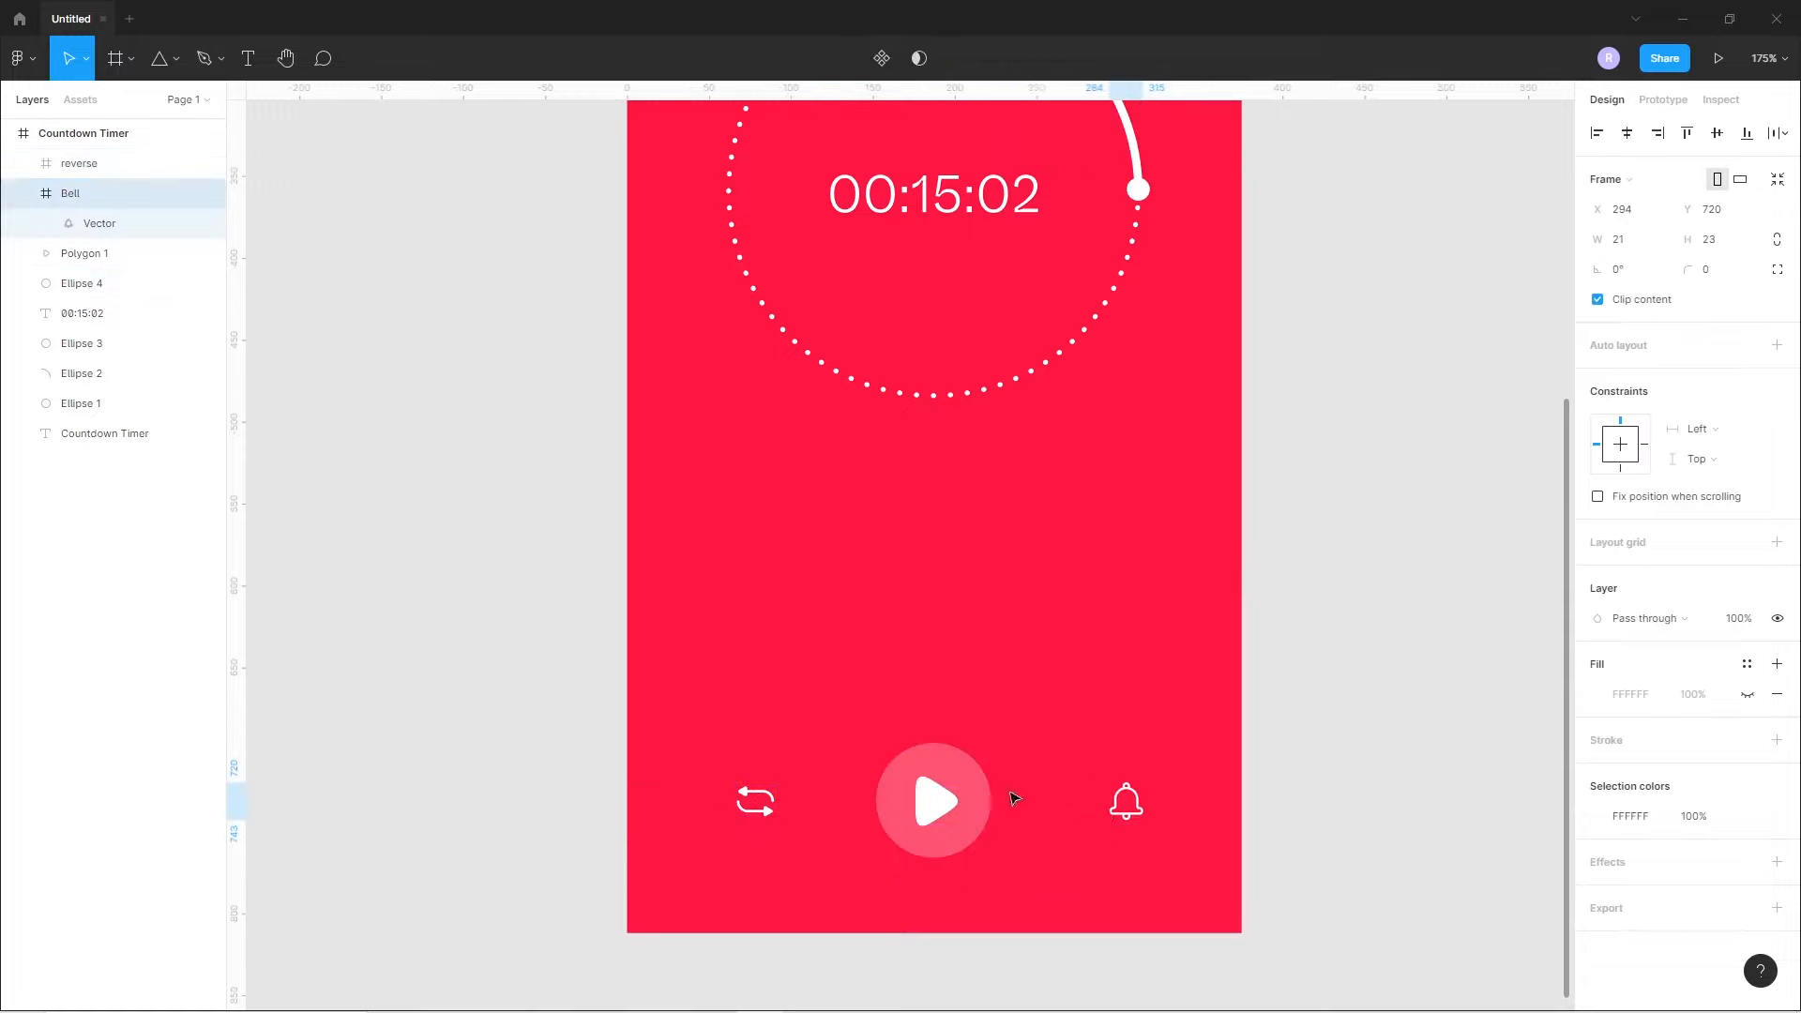
pyautogui.click(752, 810)
pyautogui.hotkey('shift', 'Left')
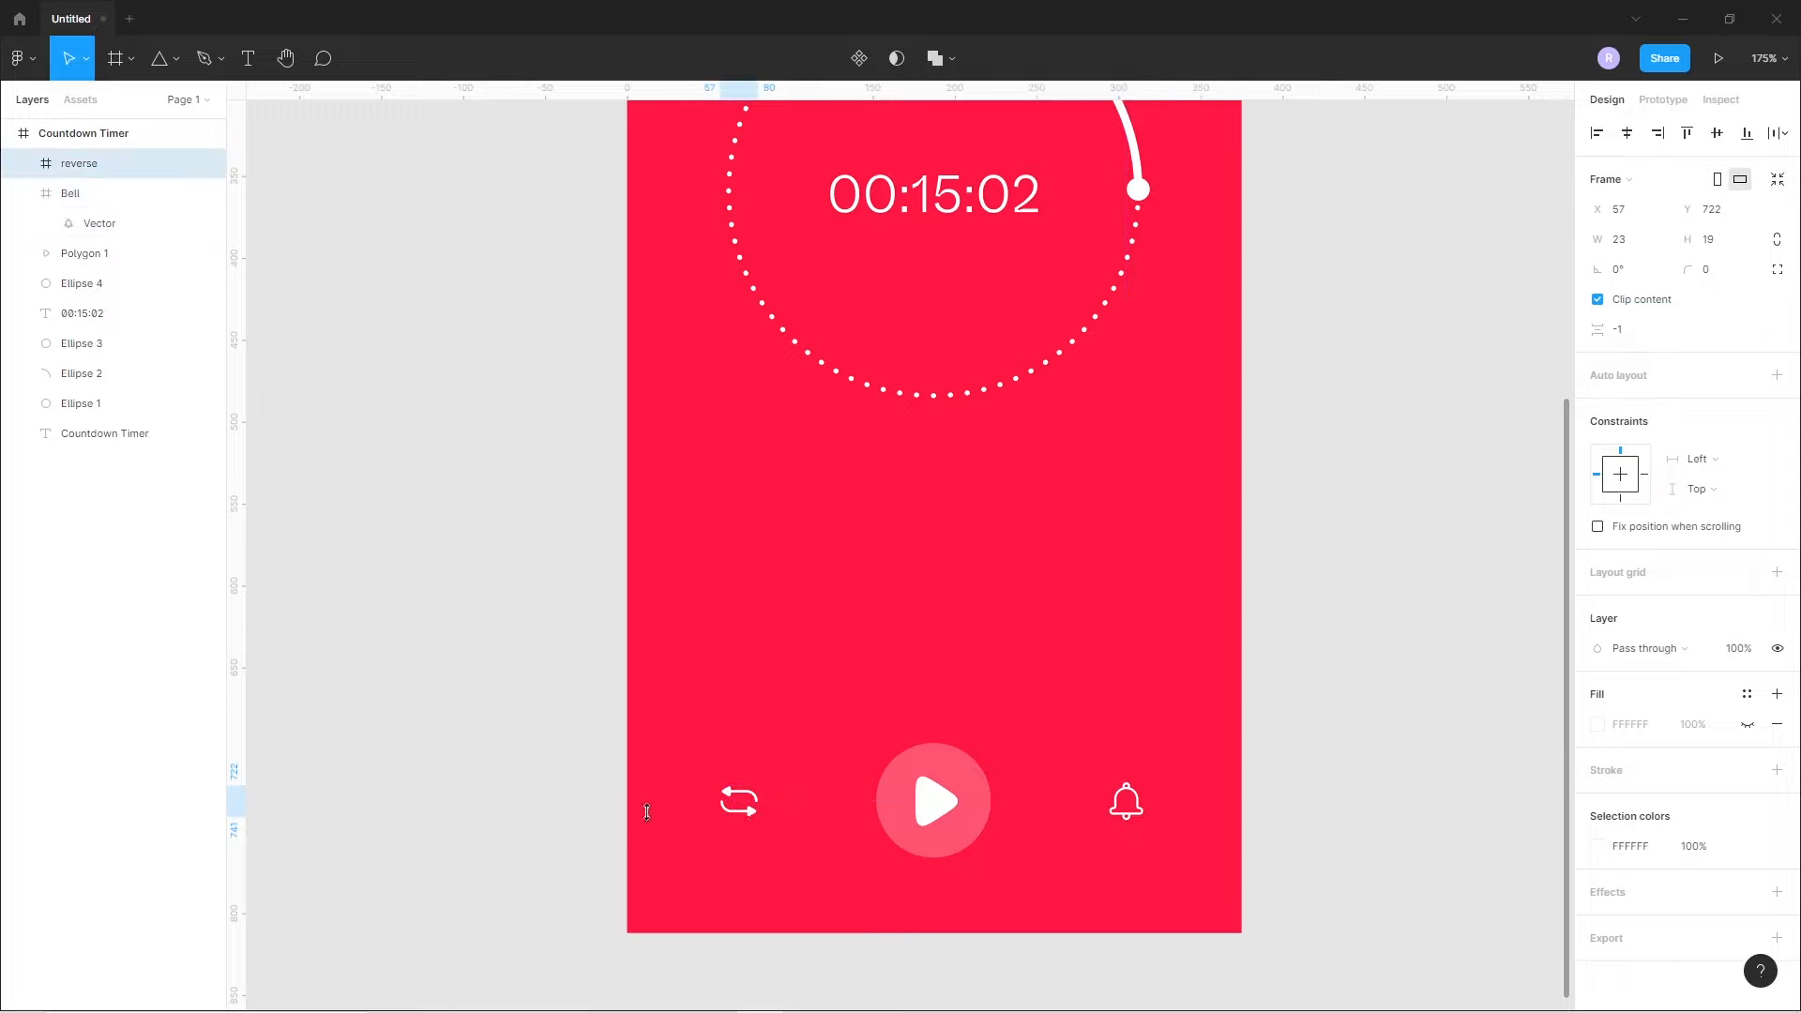
# - Move the reverse icon, play button and bell icon down together by about 18 px
pyautogui.click(563, 776)
pyautogui.moveTo(484, 695); pyautogui.dragTo(1249, 865)
pyautogui.moveTo(973, 824); pyautogui.dragTo(973, 854)
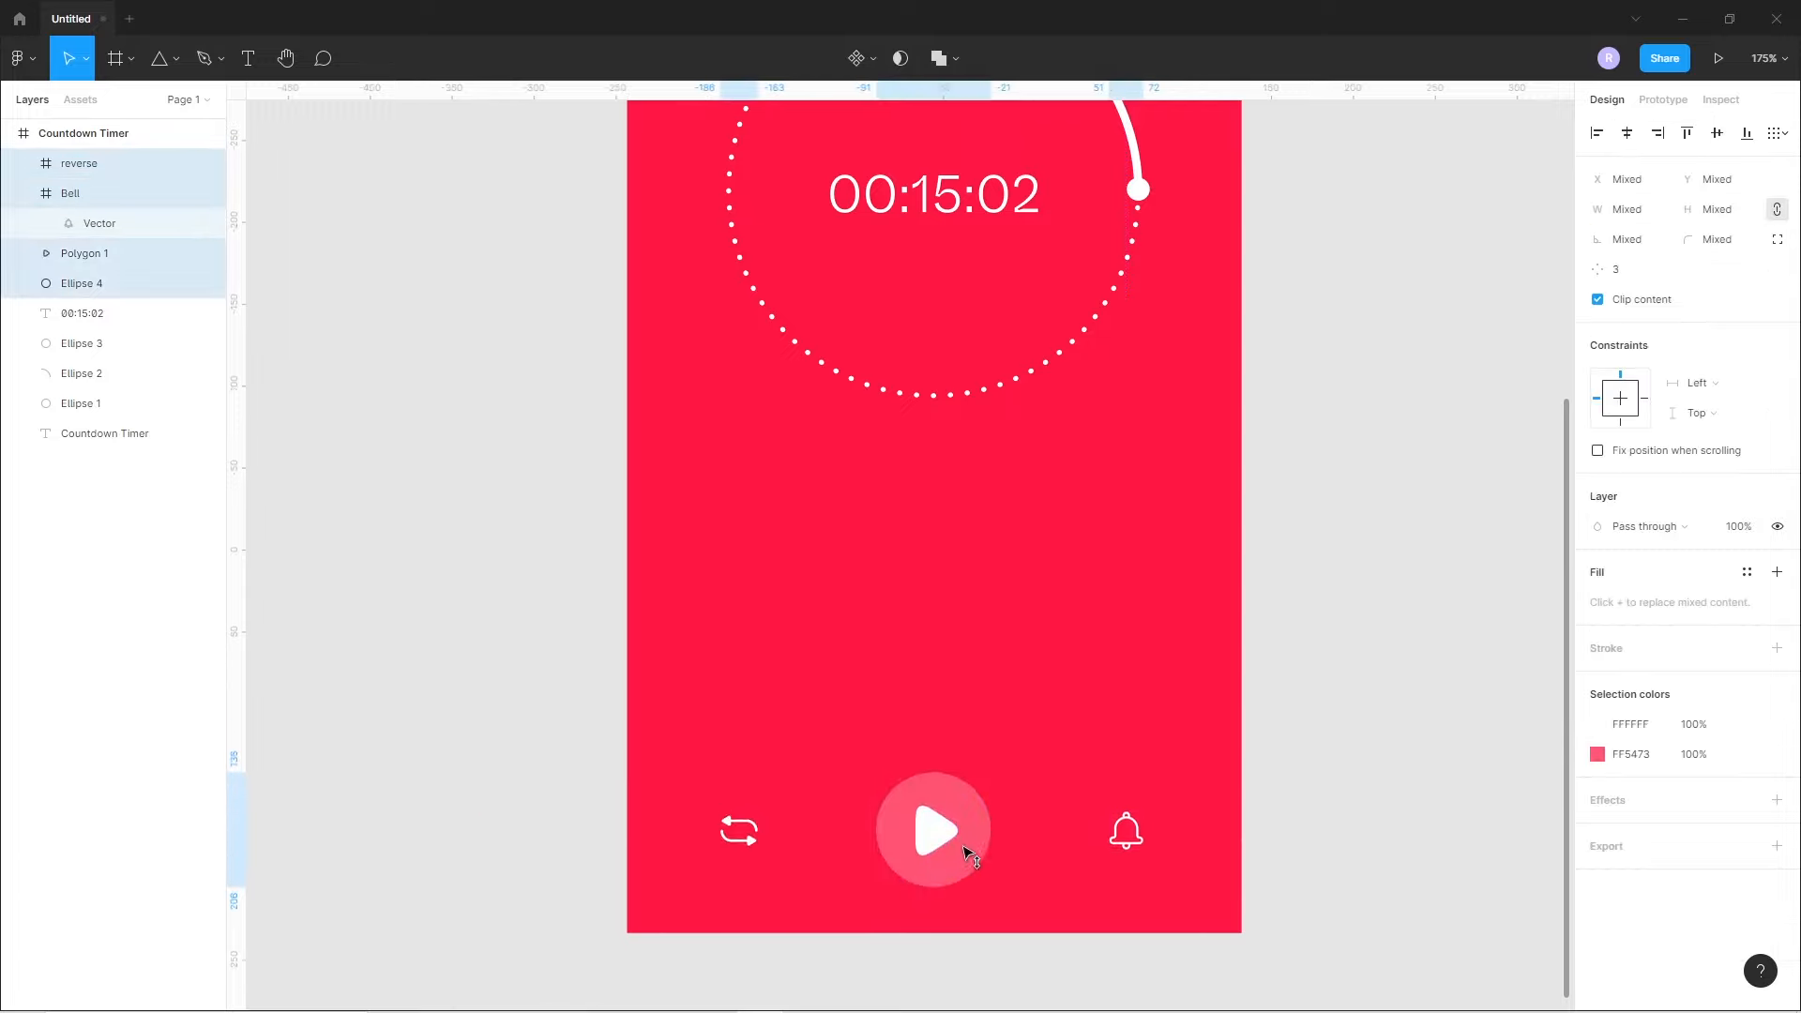
pyautogui.click(515, 862)
# - Group the progress dial with its 00:15:02 readout and centre the group vertically in the frame
pyautogui.scroll(-5, 965, 755)
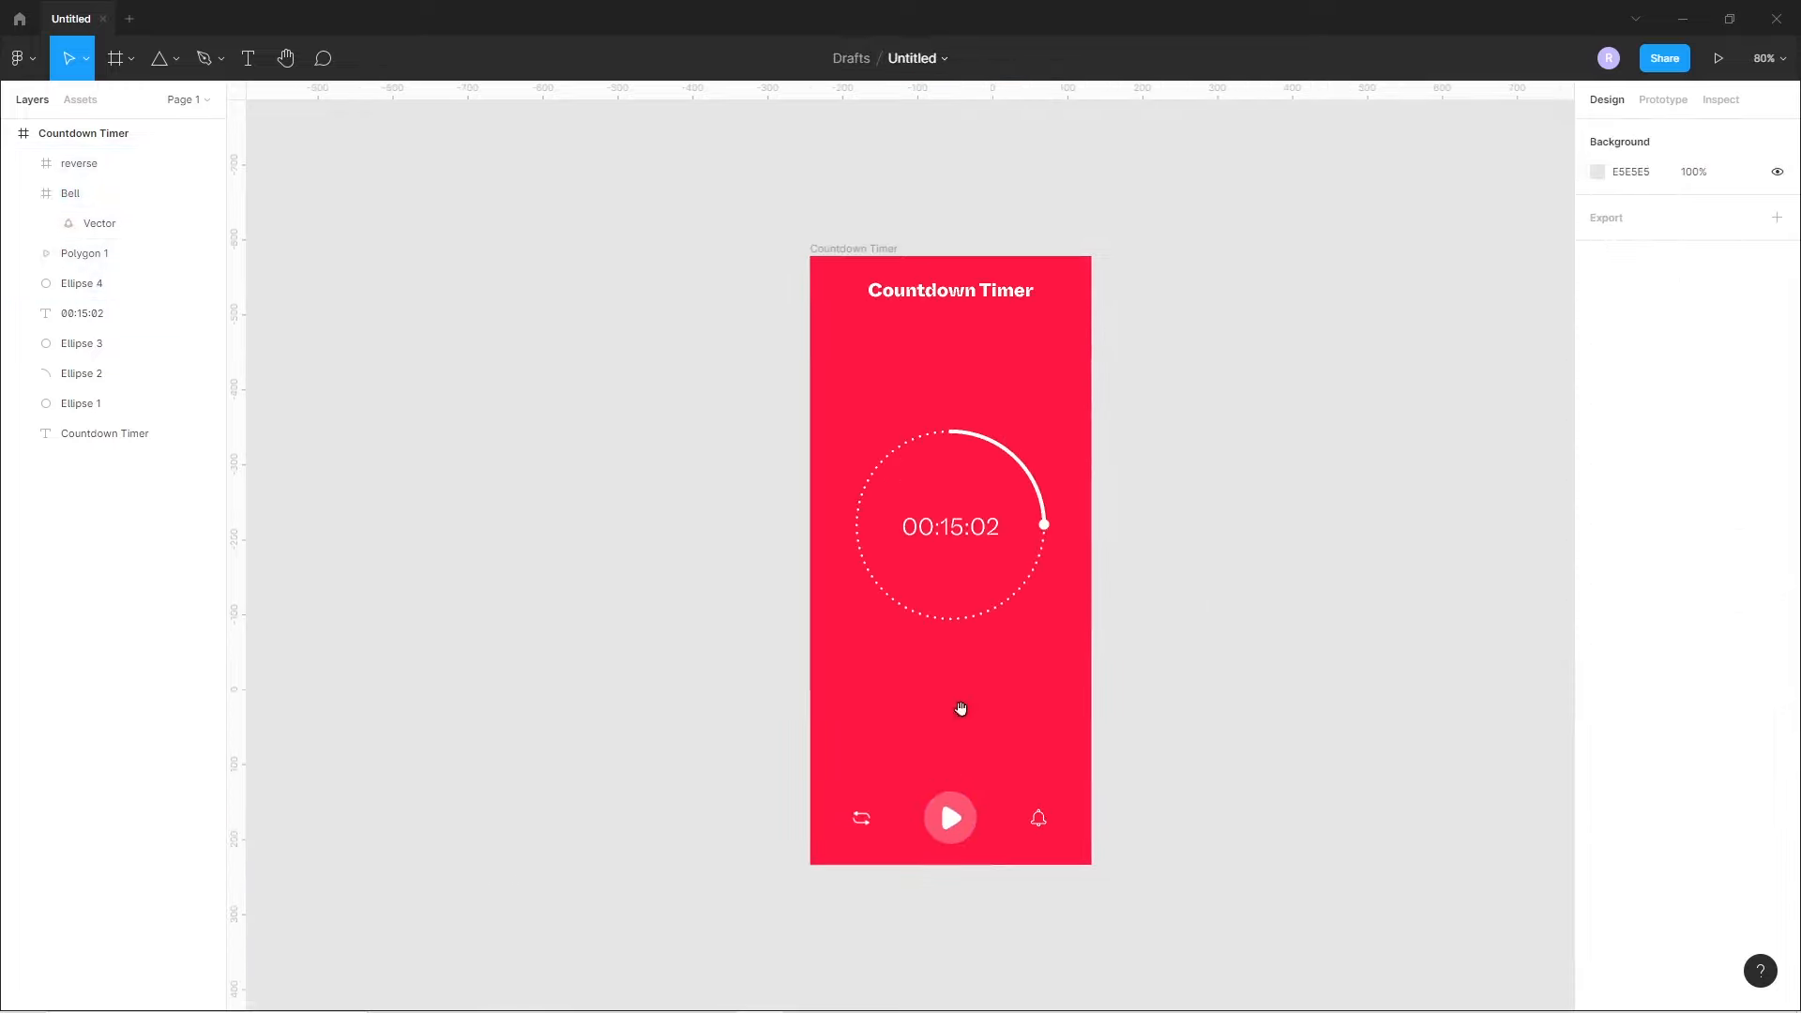
pyautogui.scroll(1, 965, 755)
pyautogui.scroll(3, 994, 756)
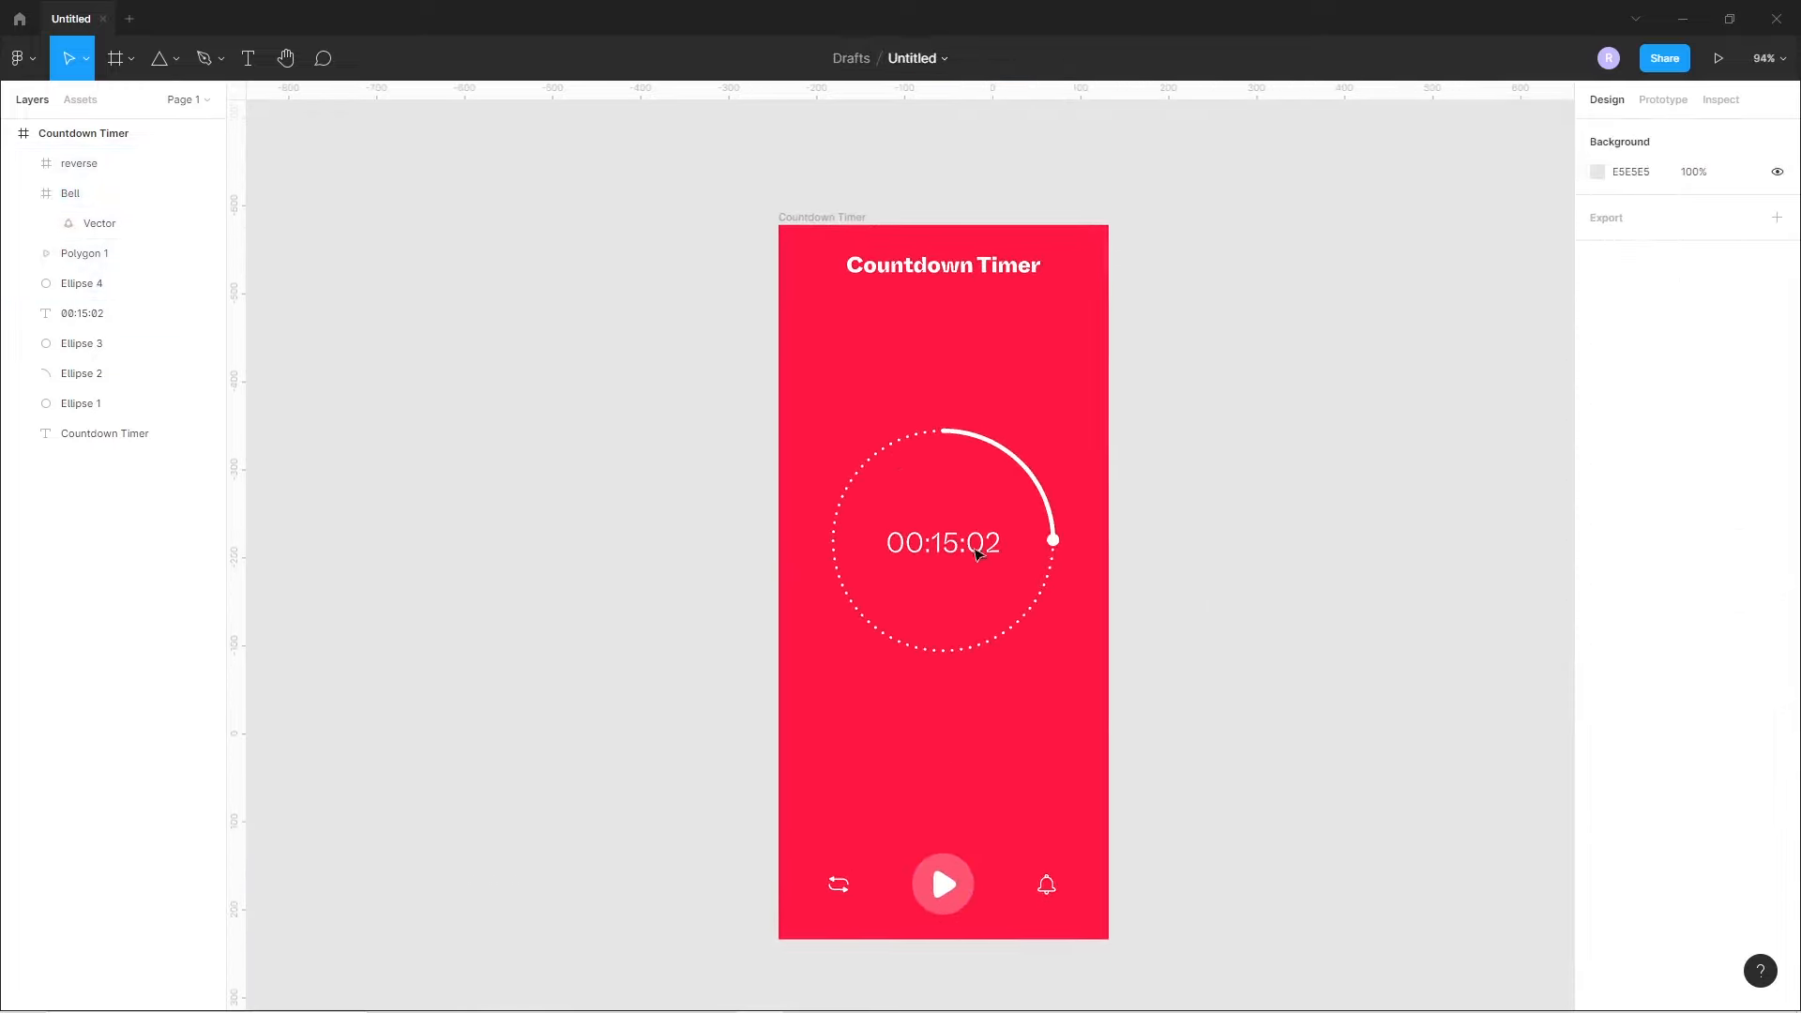
pyautogui.moveTo(1238, 389); pyautogui.dragTo(871, 731)
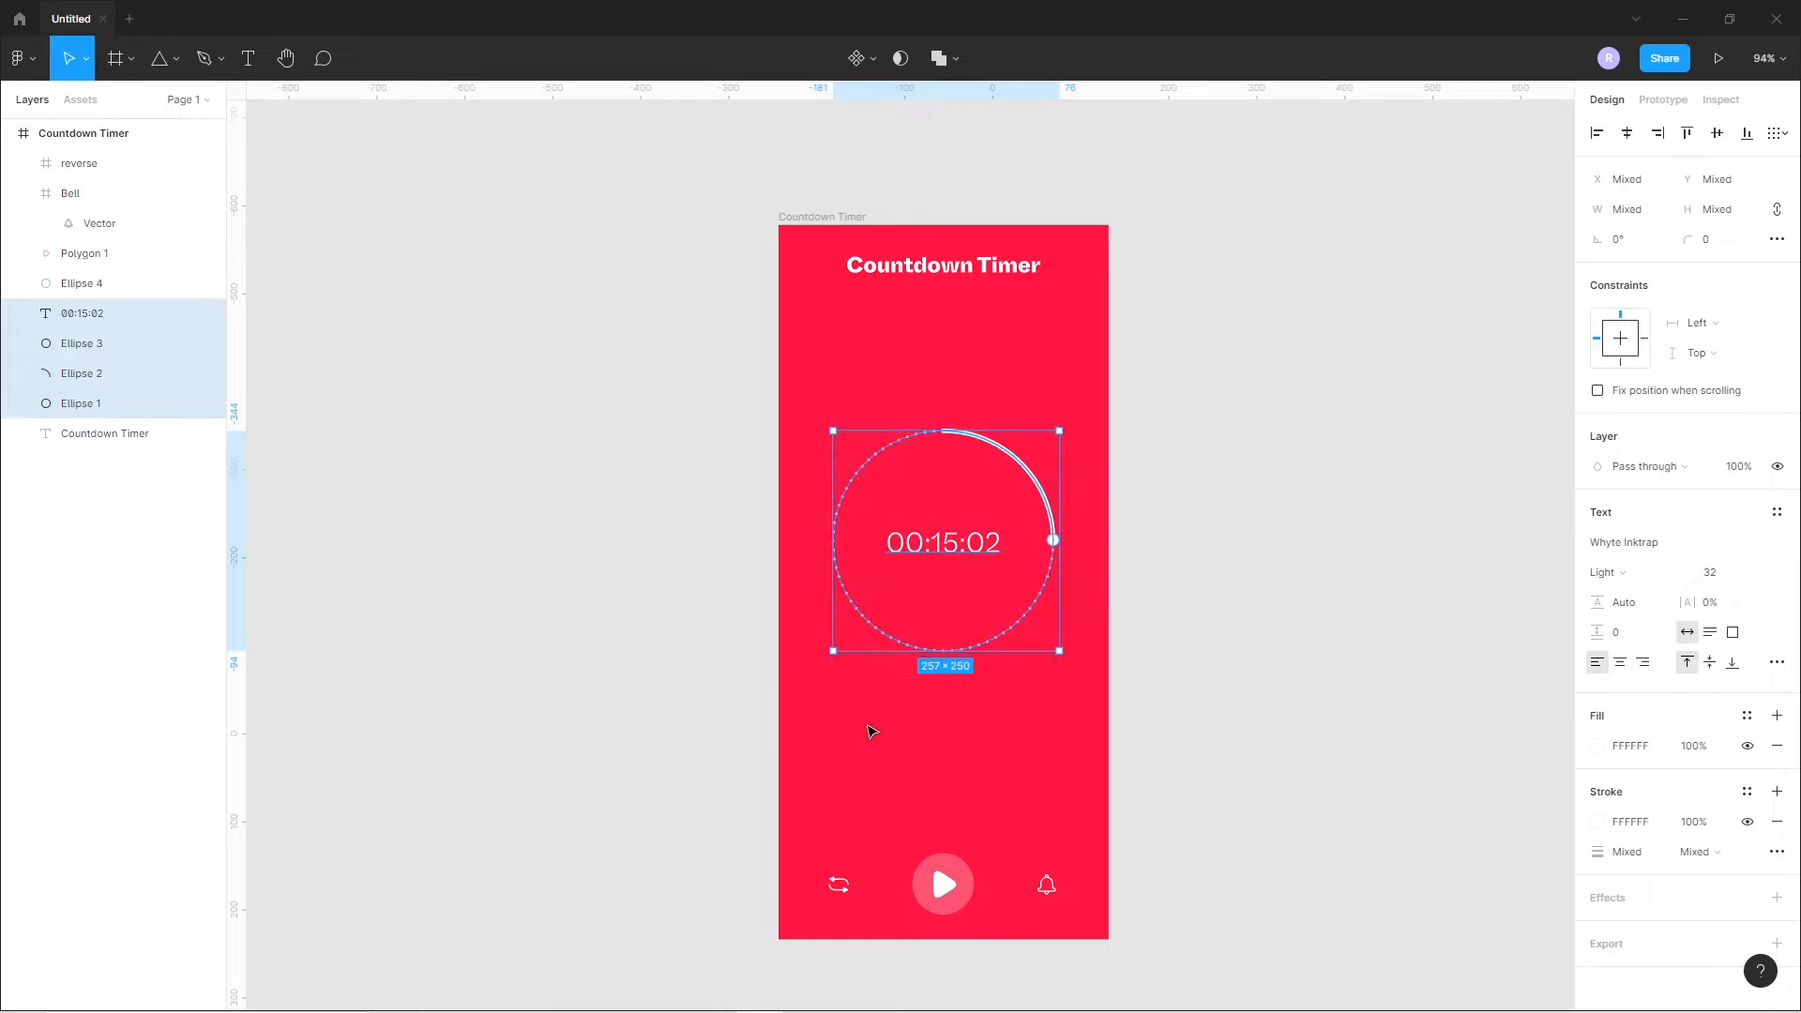
pyautogui.hotkey('ctrl', 'g')
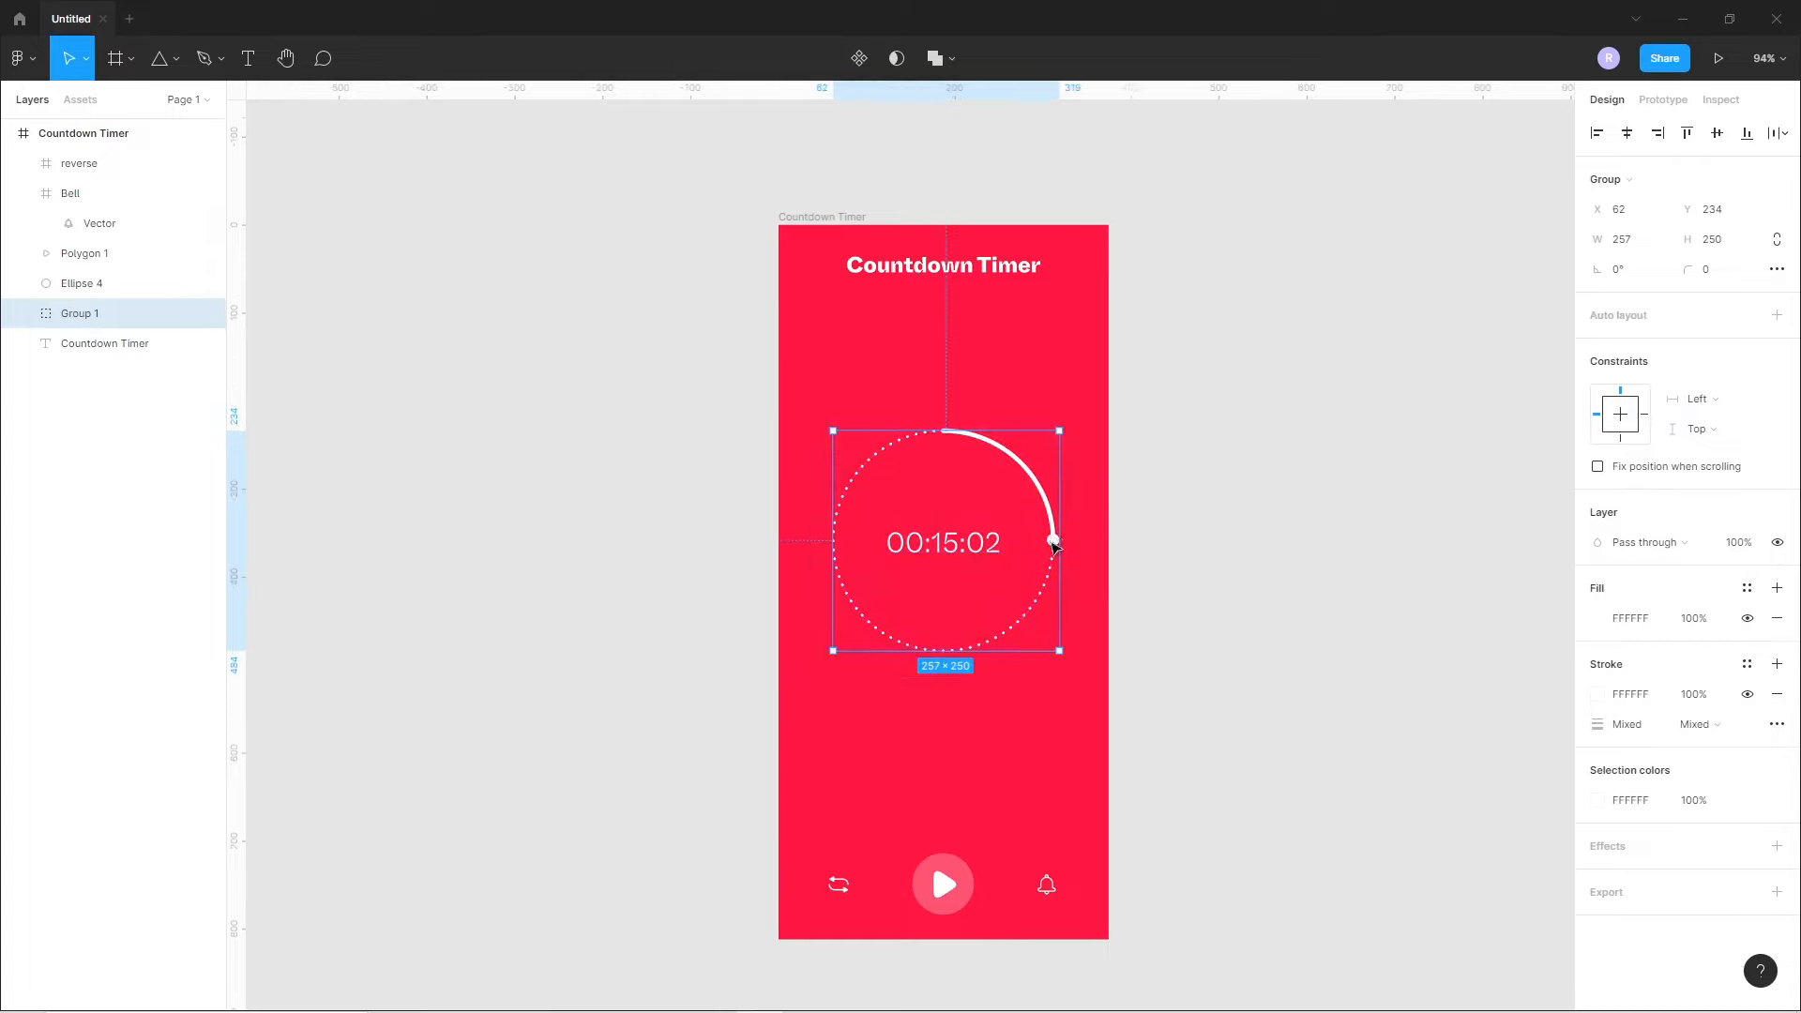
pyautogui.click(1717, 133)
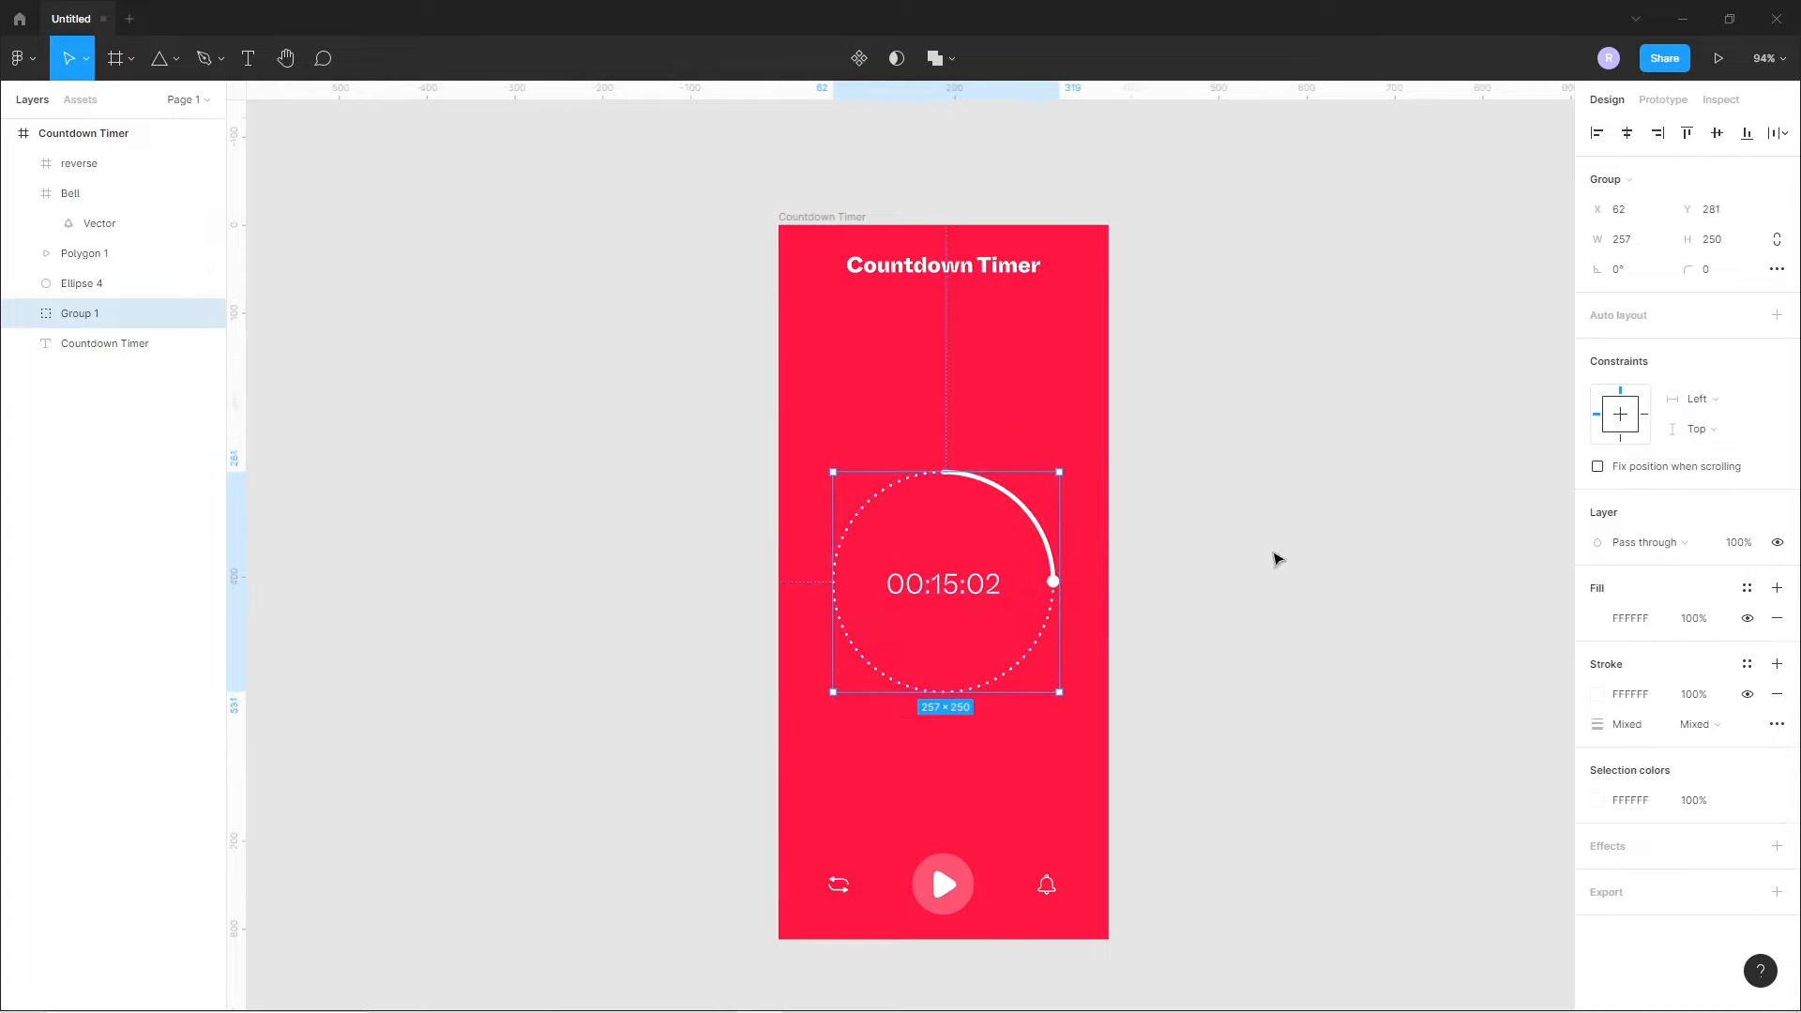
pyautogui.click(1274, 565)
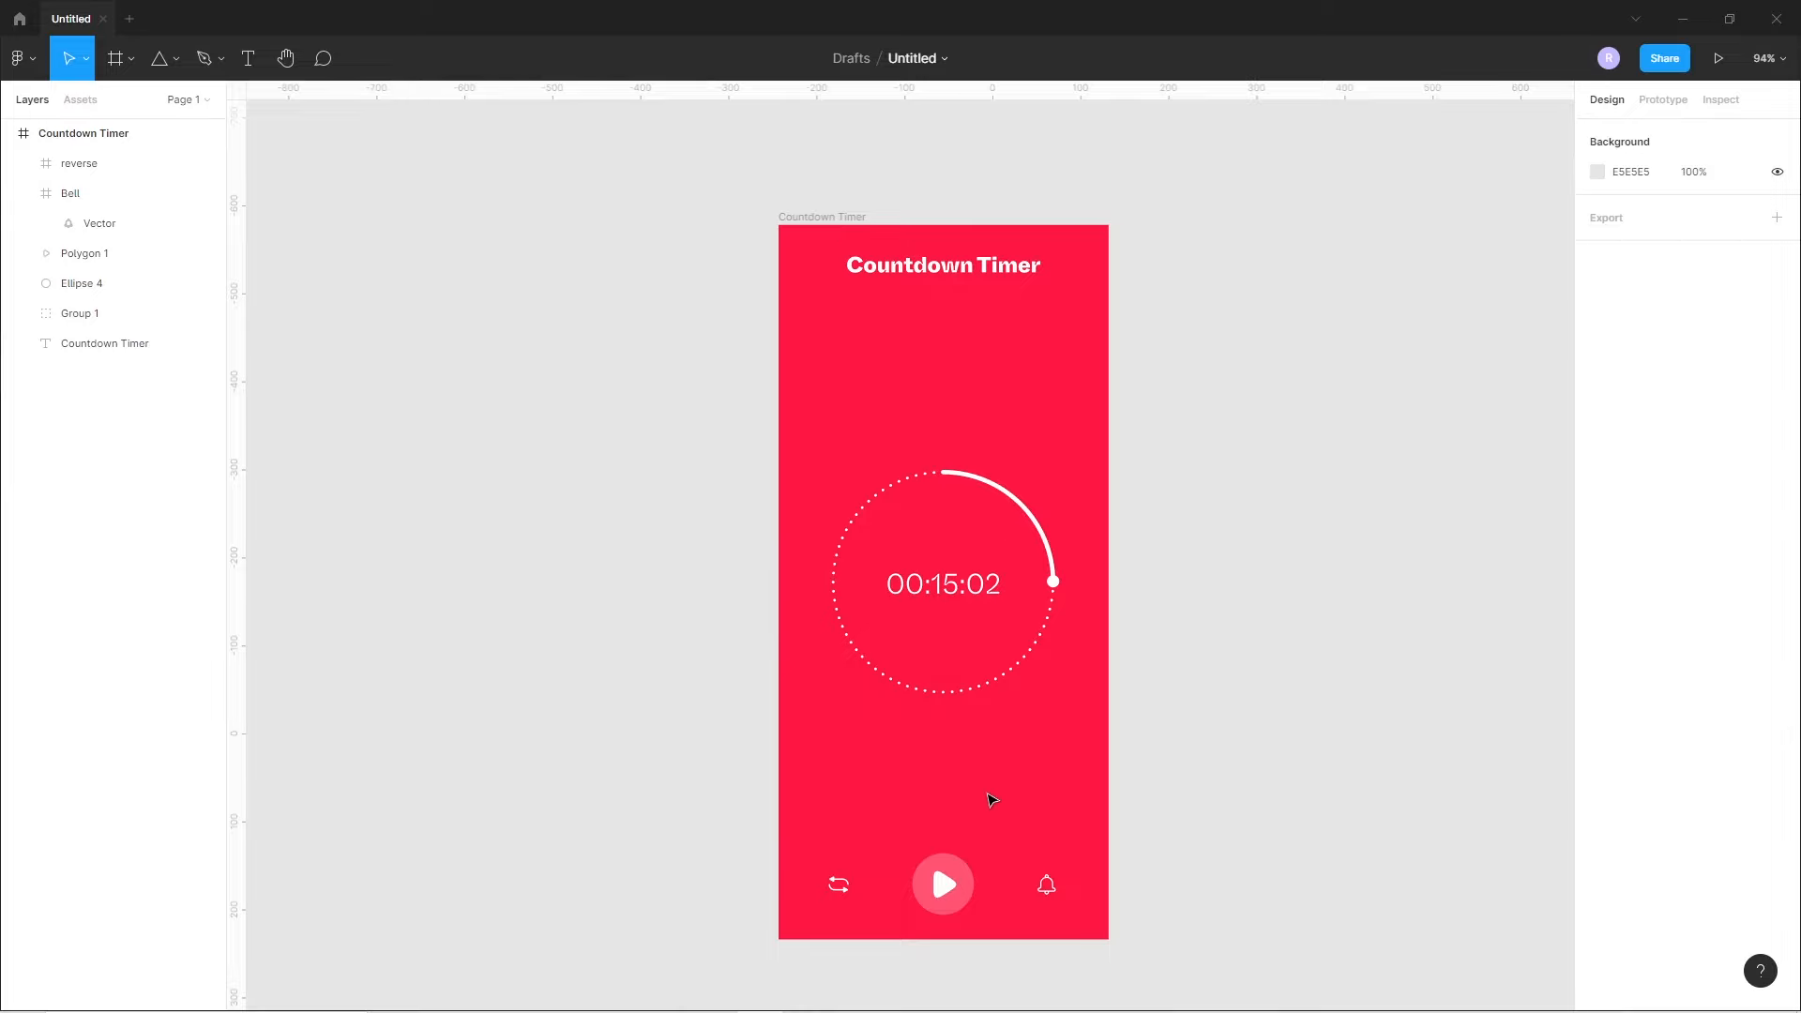
# - Switch to Chrome and examine the Simple Mockups page address and its preview scenes for a suitable phone mockup
pyautogui.click(853, 1002)
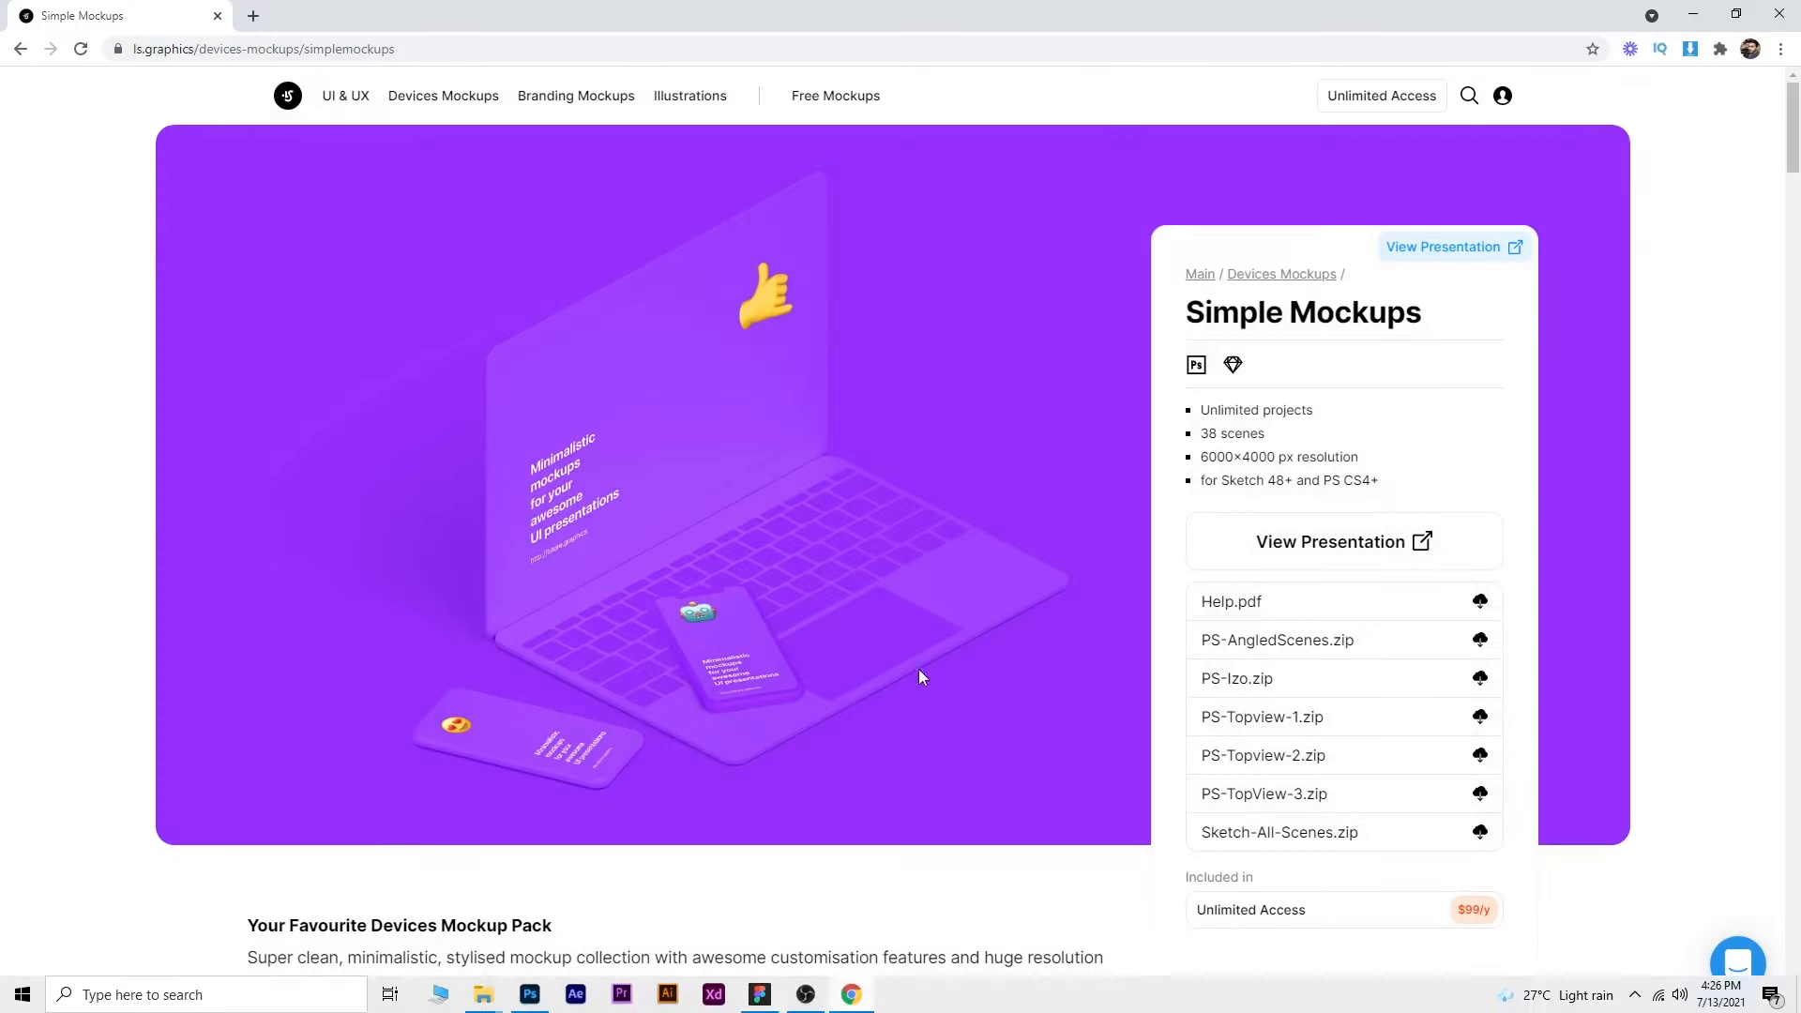
pyautogui.moveTo(140, 54); pyautogui.dragTo(419, 50)
pyautogui.click(225, 107)
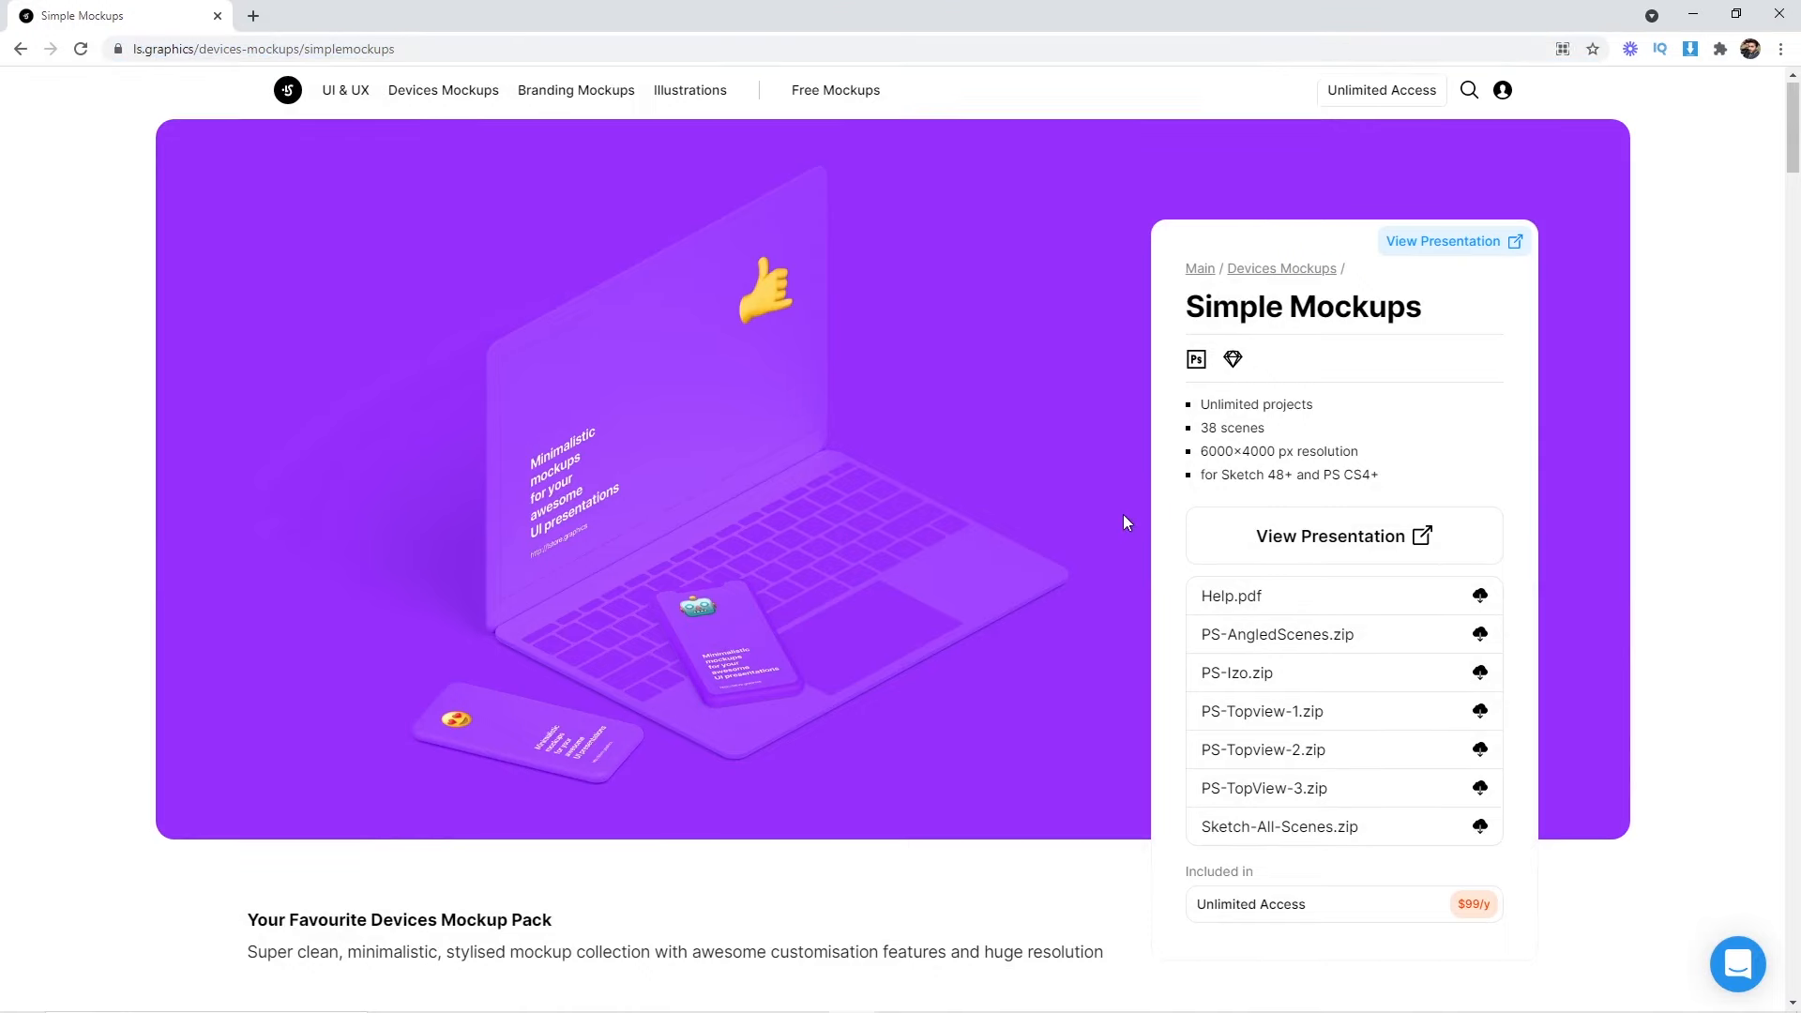
pyautogui.scroll(-10, 1123, 514)
pyautogui.scroll(-15, 856, 690)
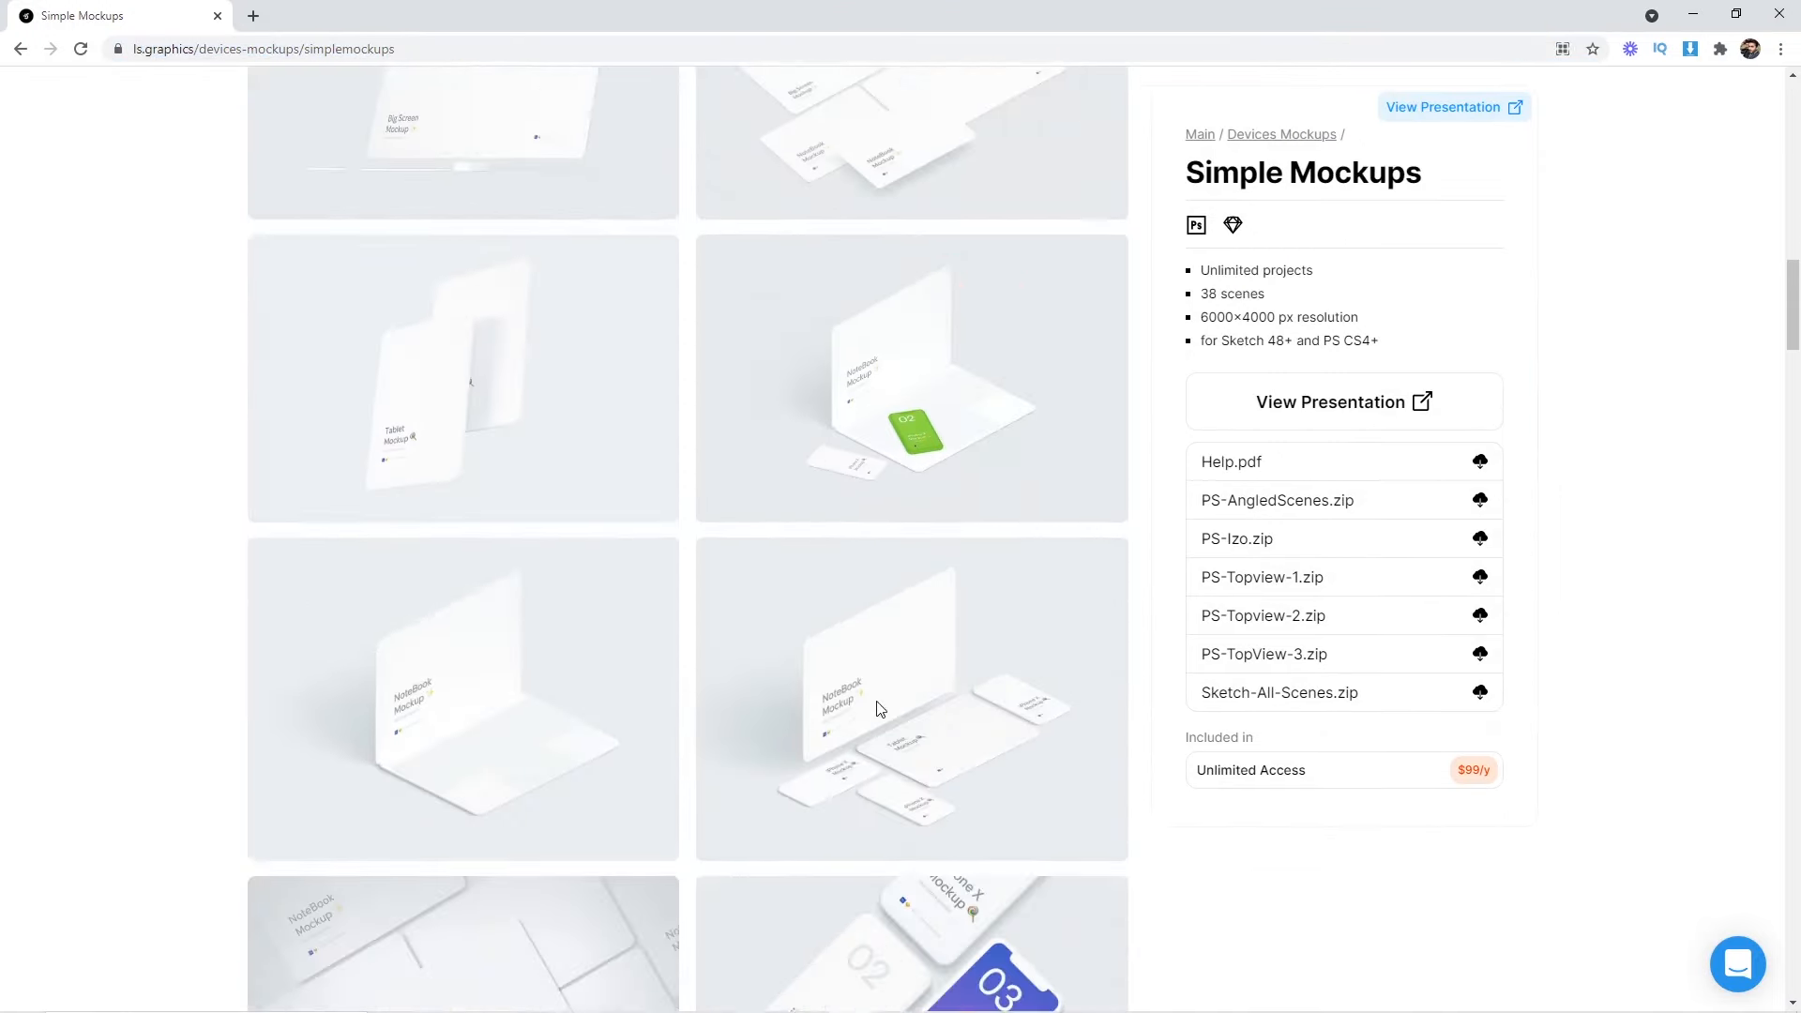
pyautogui.scroll(2, 854, 683)
pyautogui.scroll(-4, 854, 683)
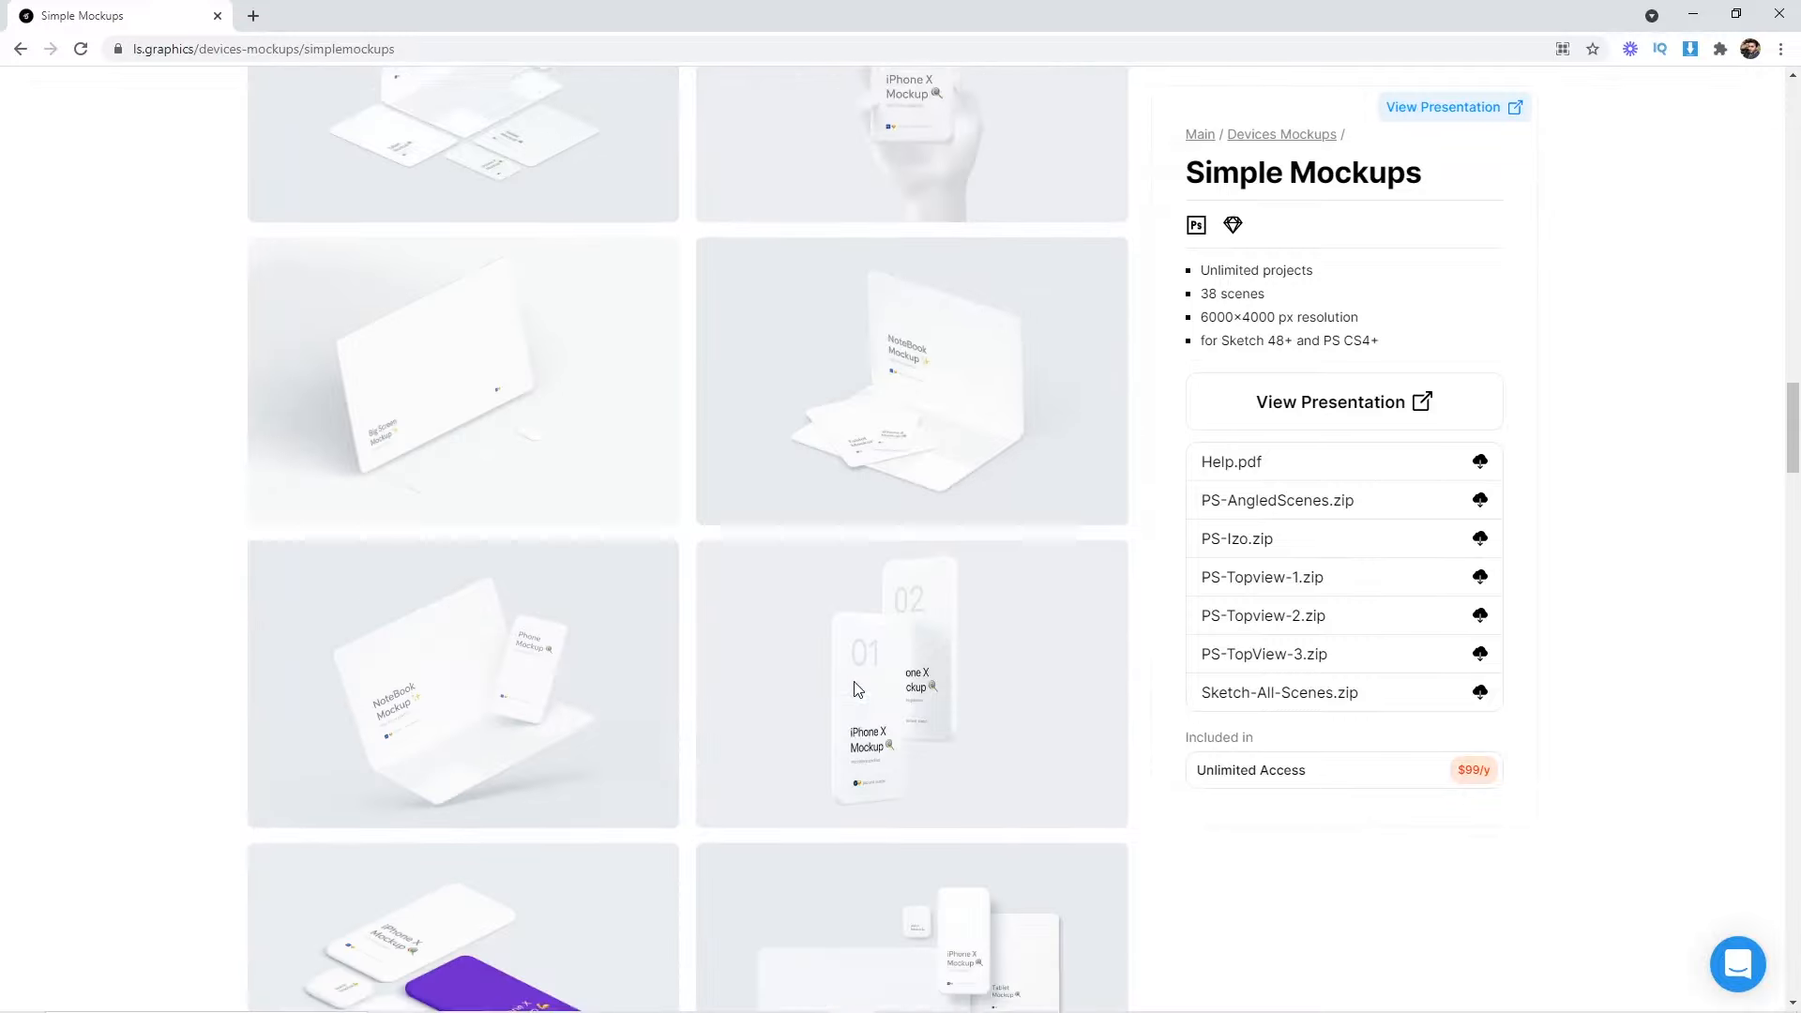
pyautogui.scroll(5, 892, 498)
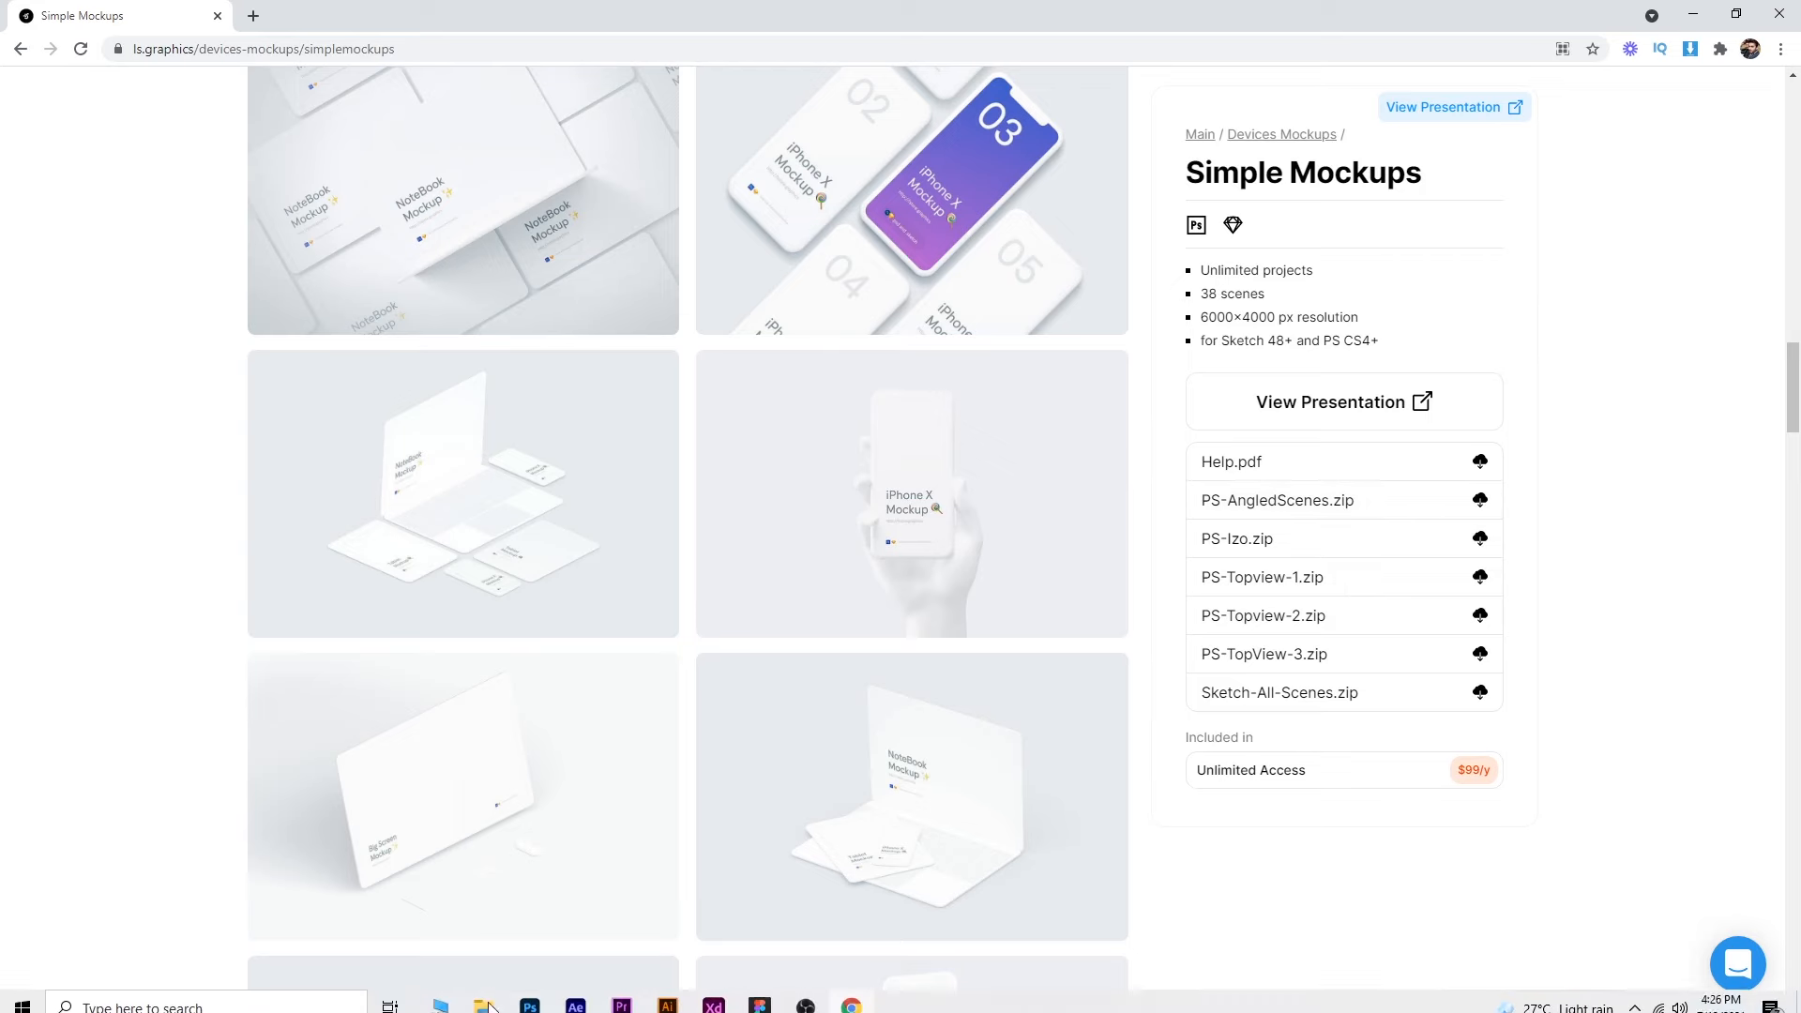
# - Switch to File Explorer and locate the 018 PSD file in the Angled Scenes folder of PS-AngledScenes
pyautogui.moveTo(483, 995)
pyautogui.click(432, 936)
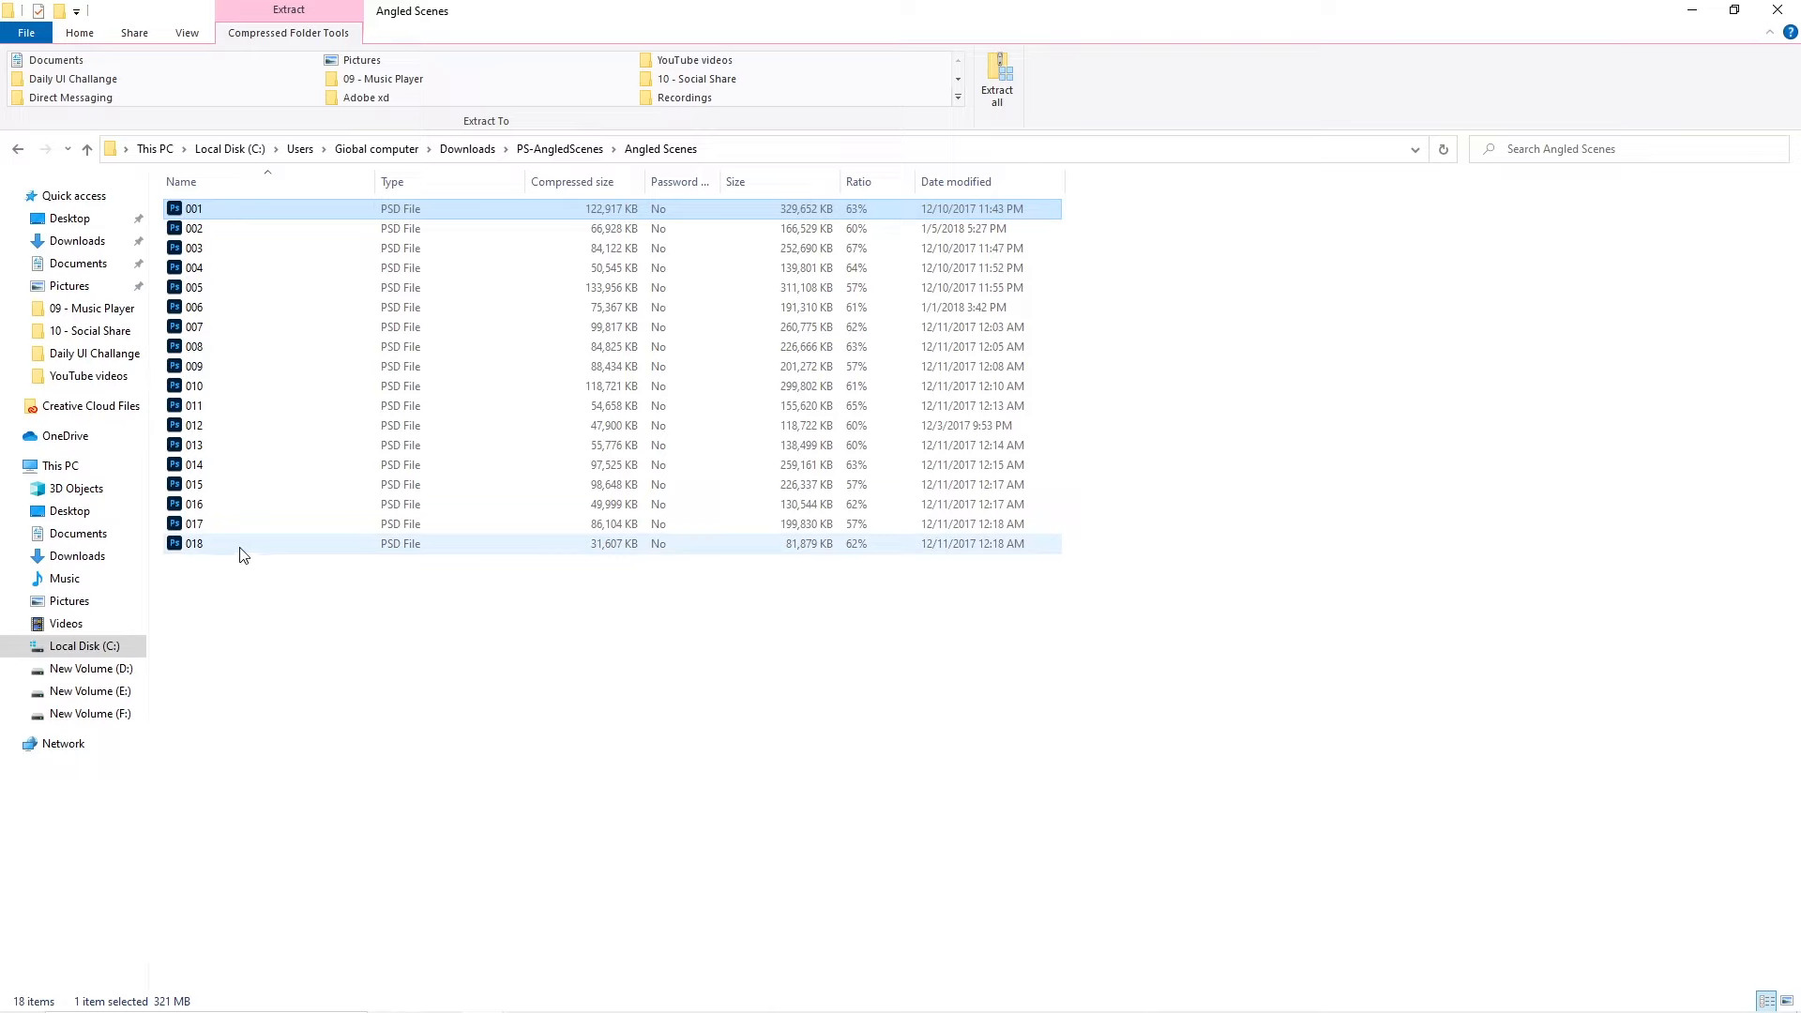
pyautogui.click(211, 551)
pyautogui.moveTo(739, 1002)
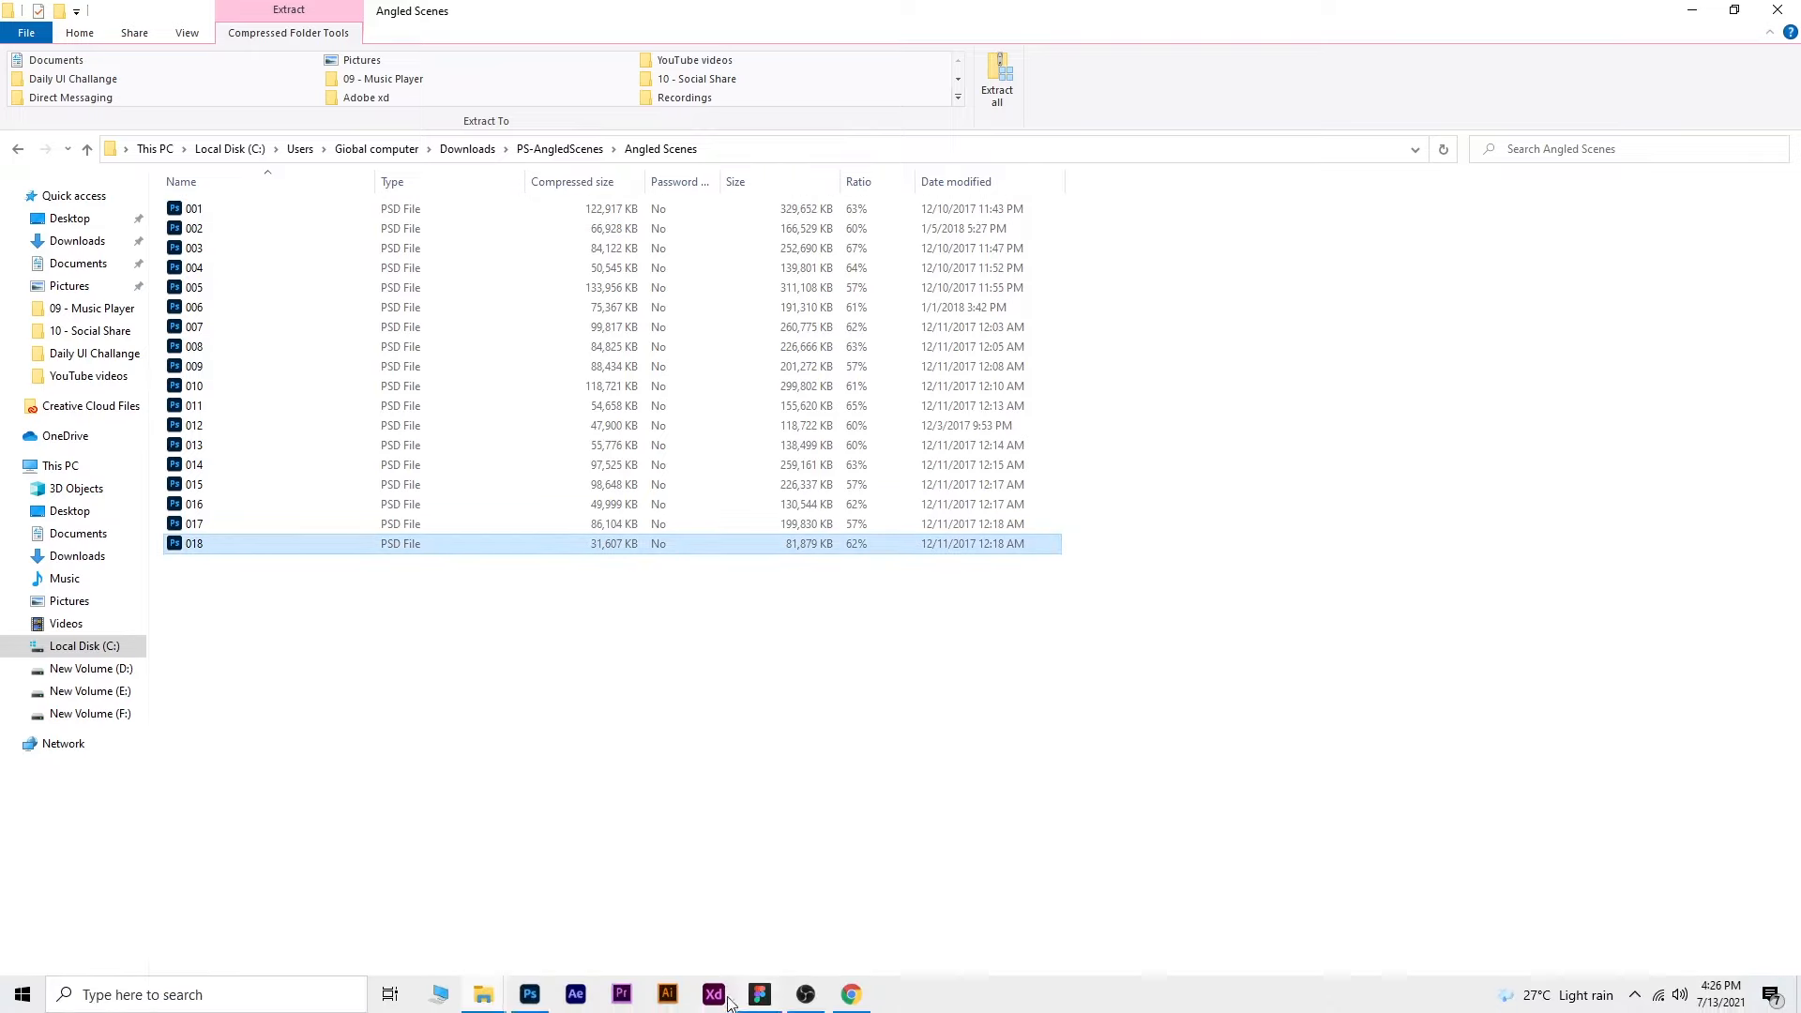
# - Switch to Photoshop and expand the Mockup and Device layer groups in 018.psd
pyautogui.click(544, 998)
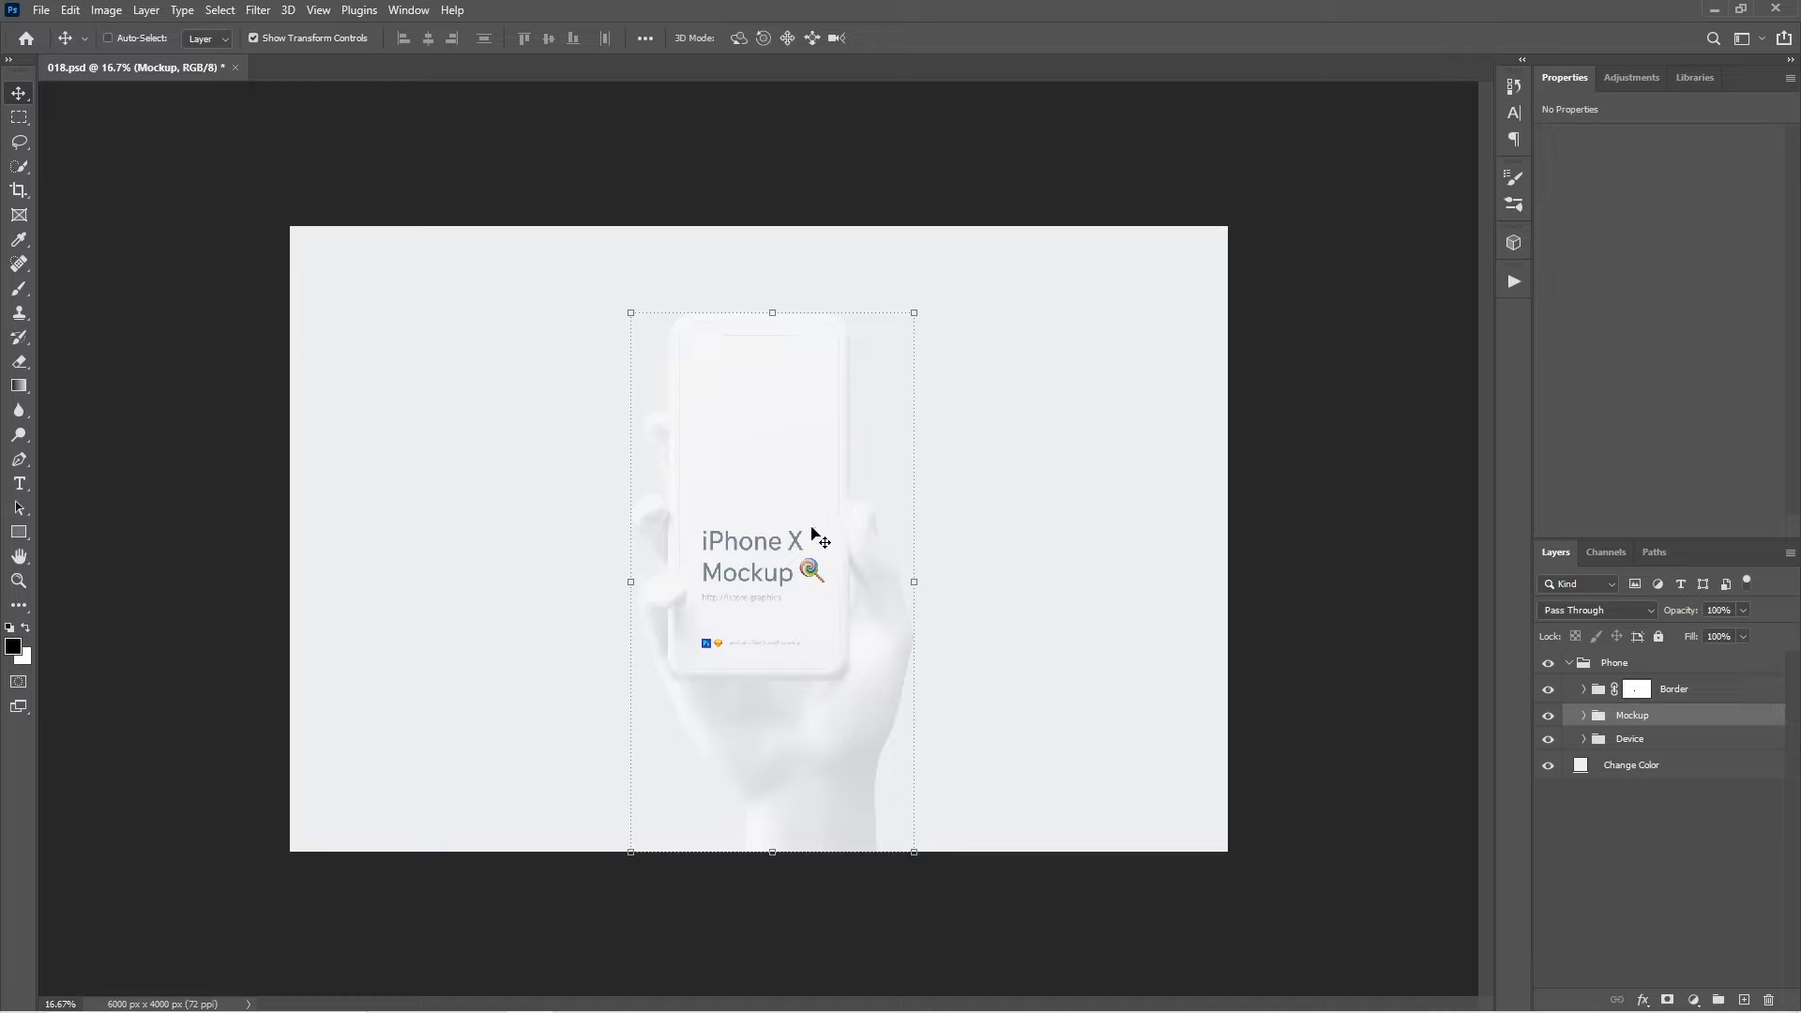
pyautogui.click(1584, 716)
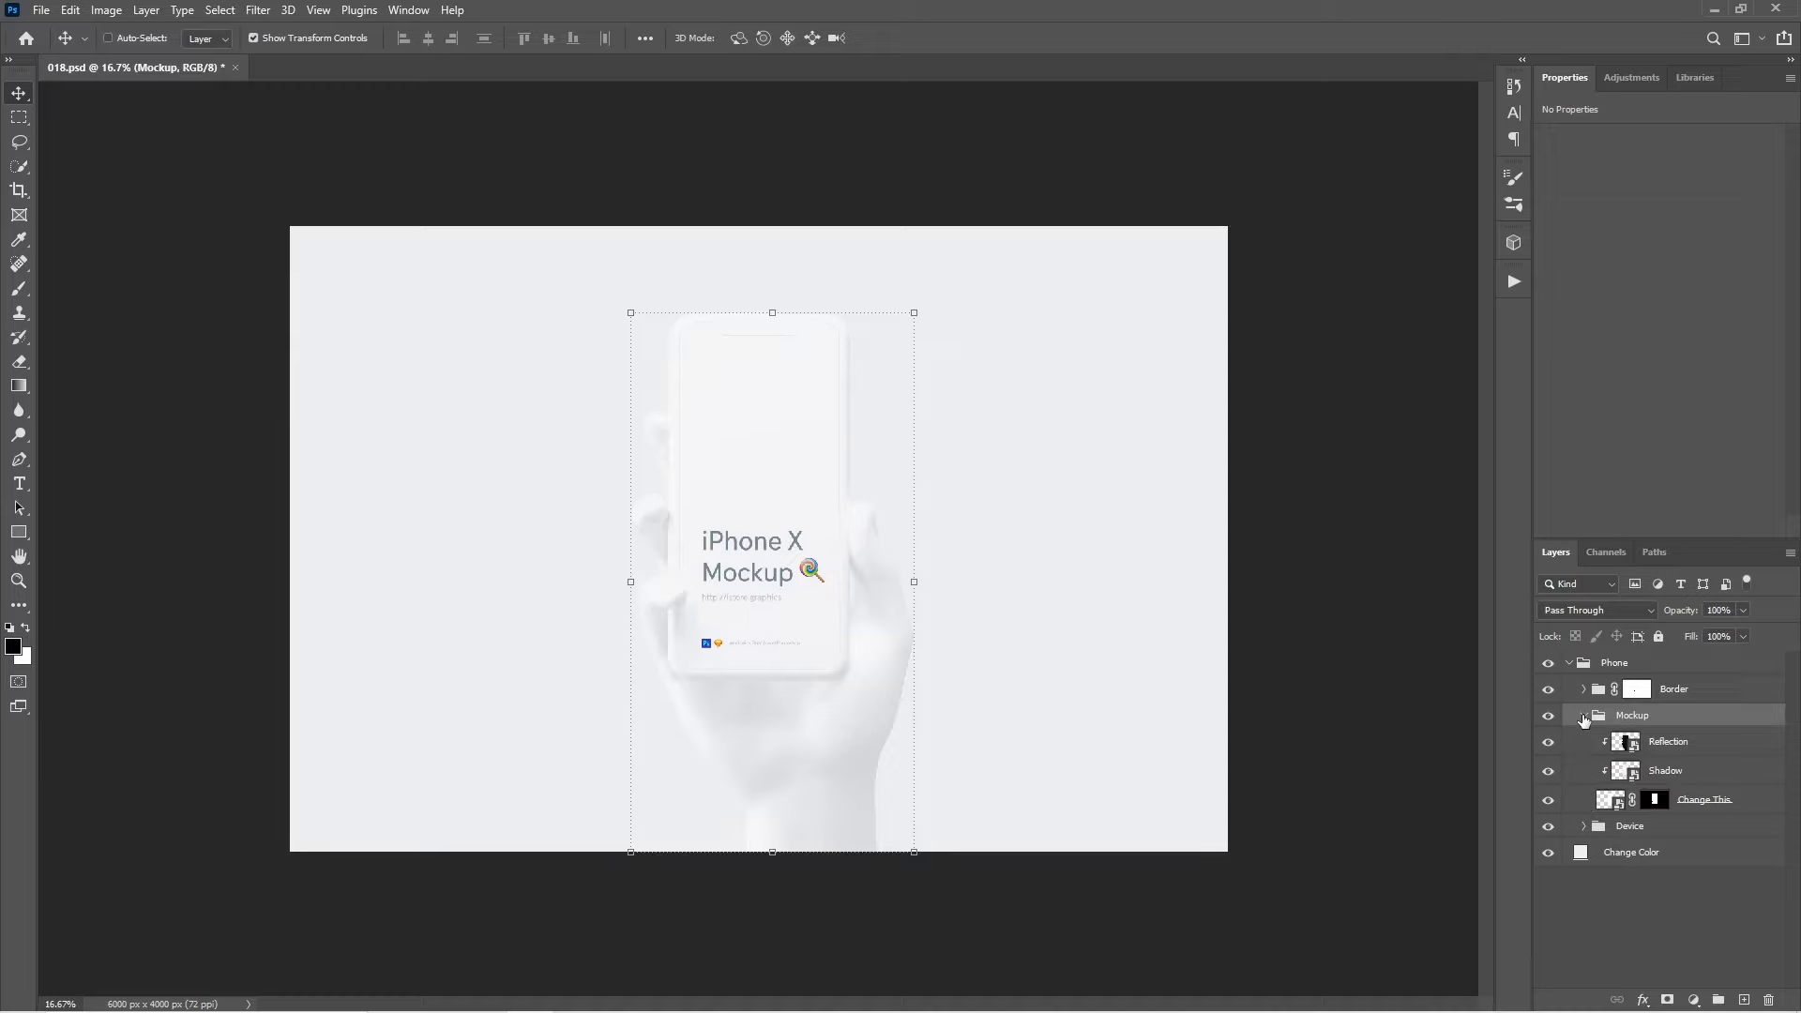
pyautogui.click(1584, 826)
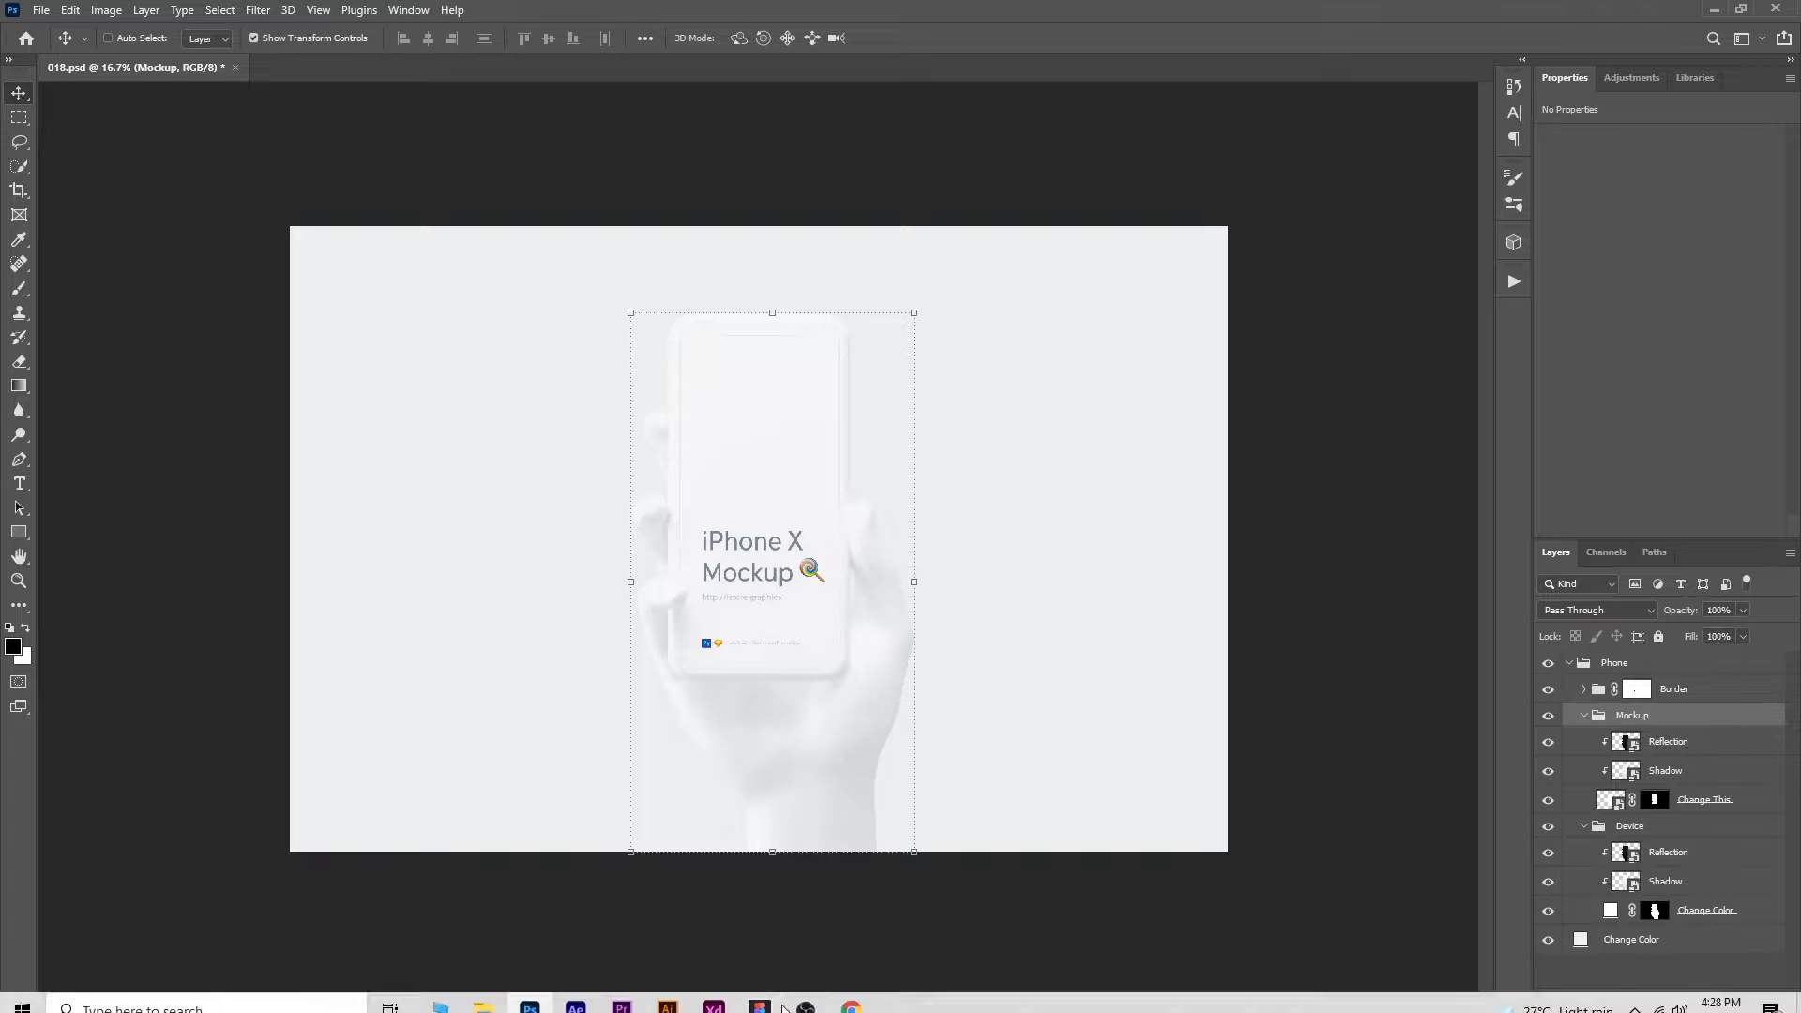
# - Switch to Figma and export the Countdown Timer frame as a 1x PNG into the Countdown Timer folder
pyautogui.click(756, 993)
pyautogui.click(826, 217)
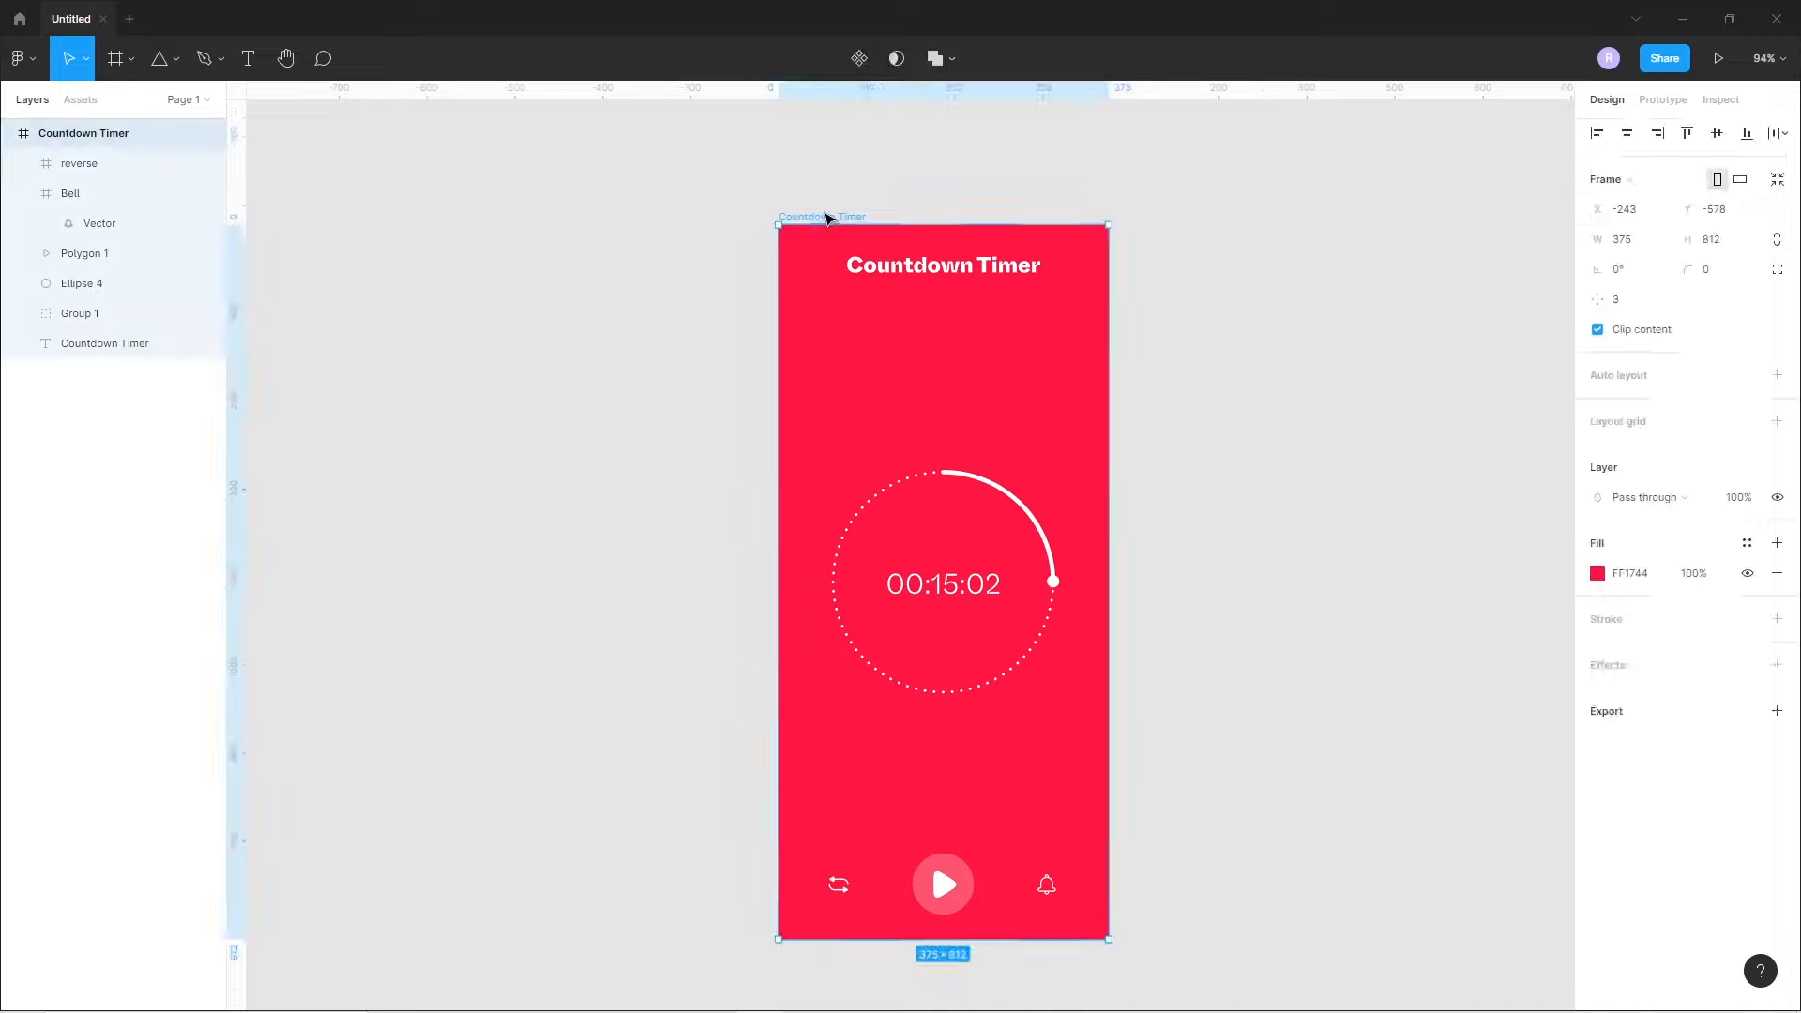
pyautogui.click(1777, 847)
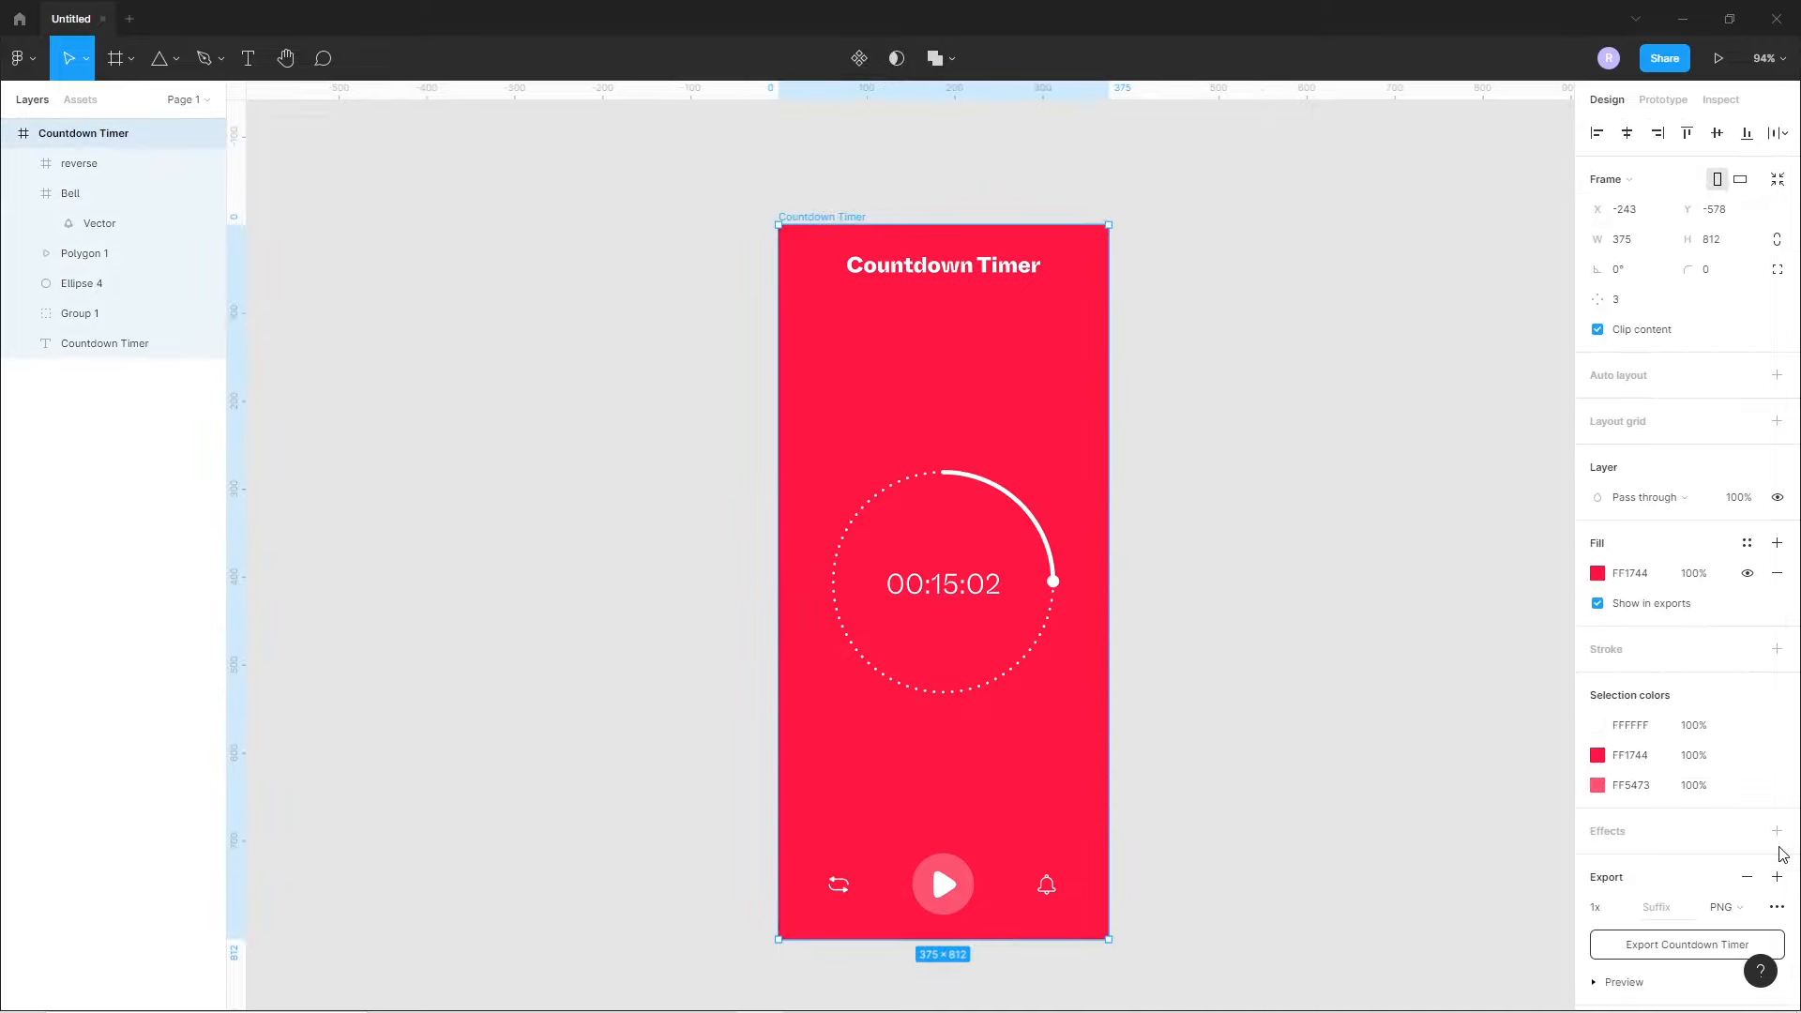
pyautogui.scroll(-1, 1710, 910)
pyautogui.click(1698, 906)
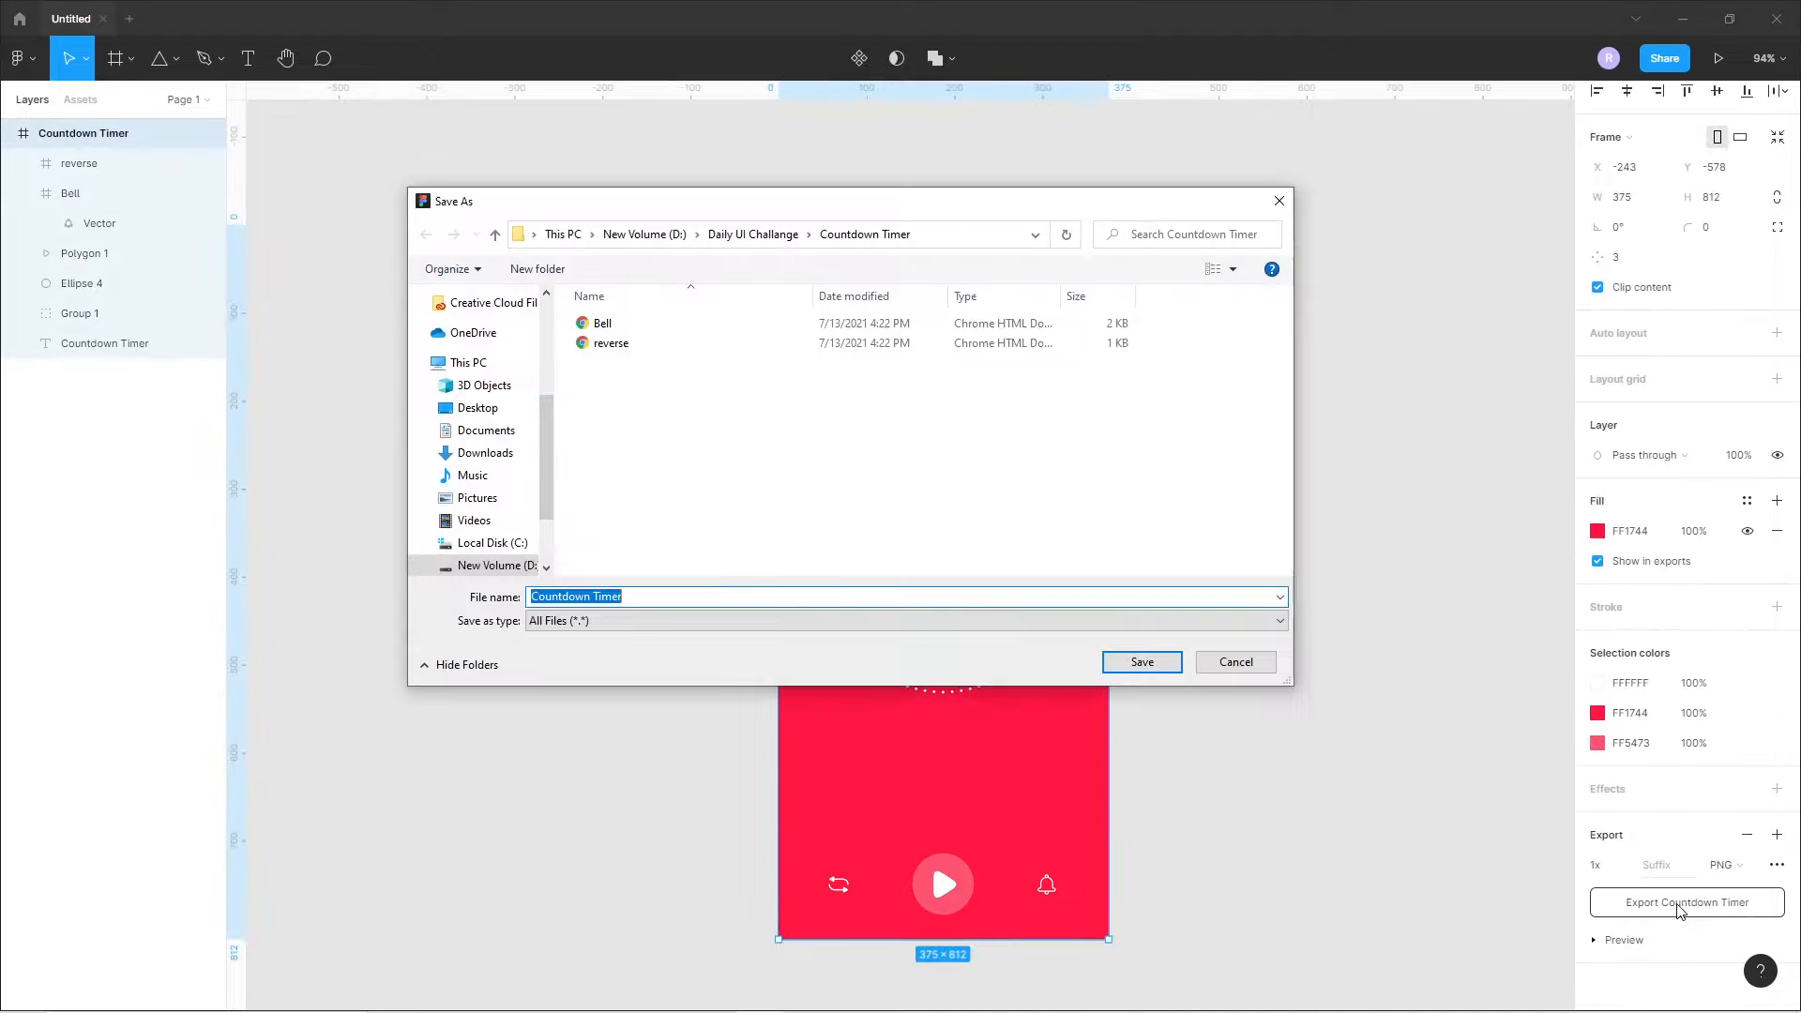
pyautogui.click(1145, 661)
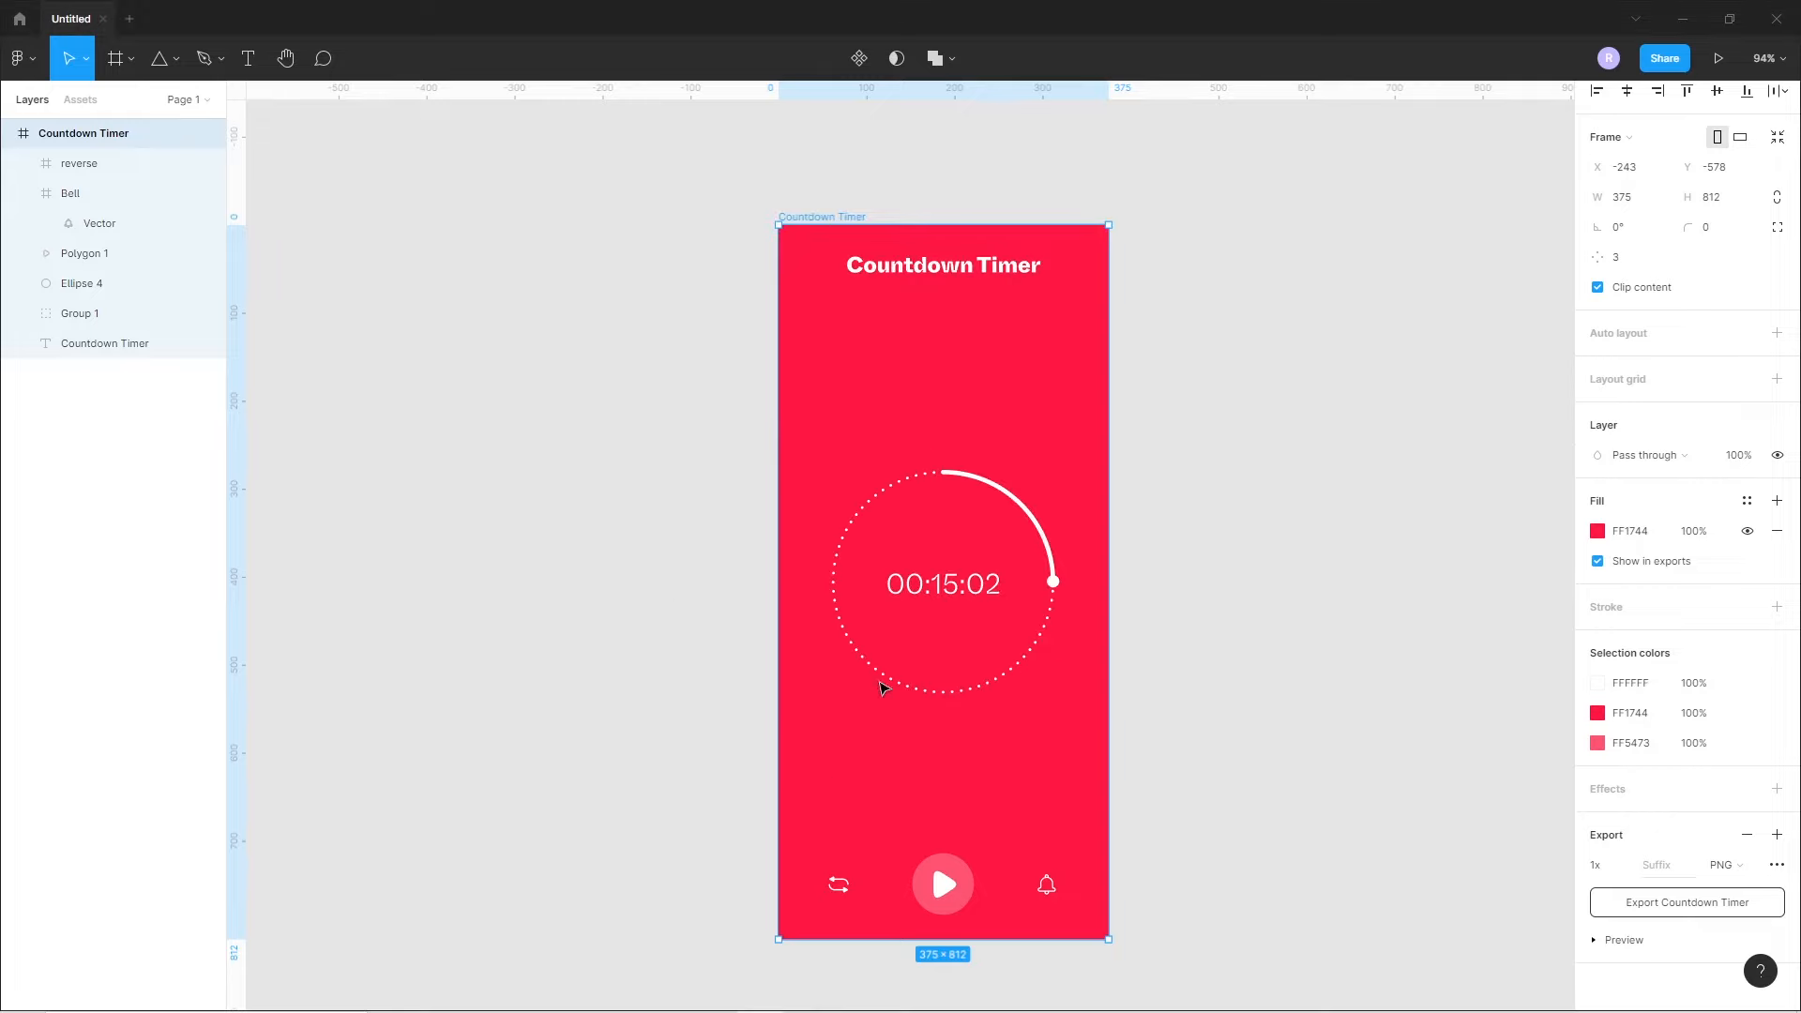
pyautogui.click(675, 603)
pyautogui.moveTo(1254, 684); pyautogui.dragTo(1139, 684)
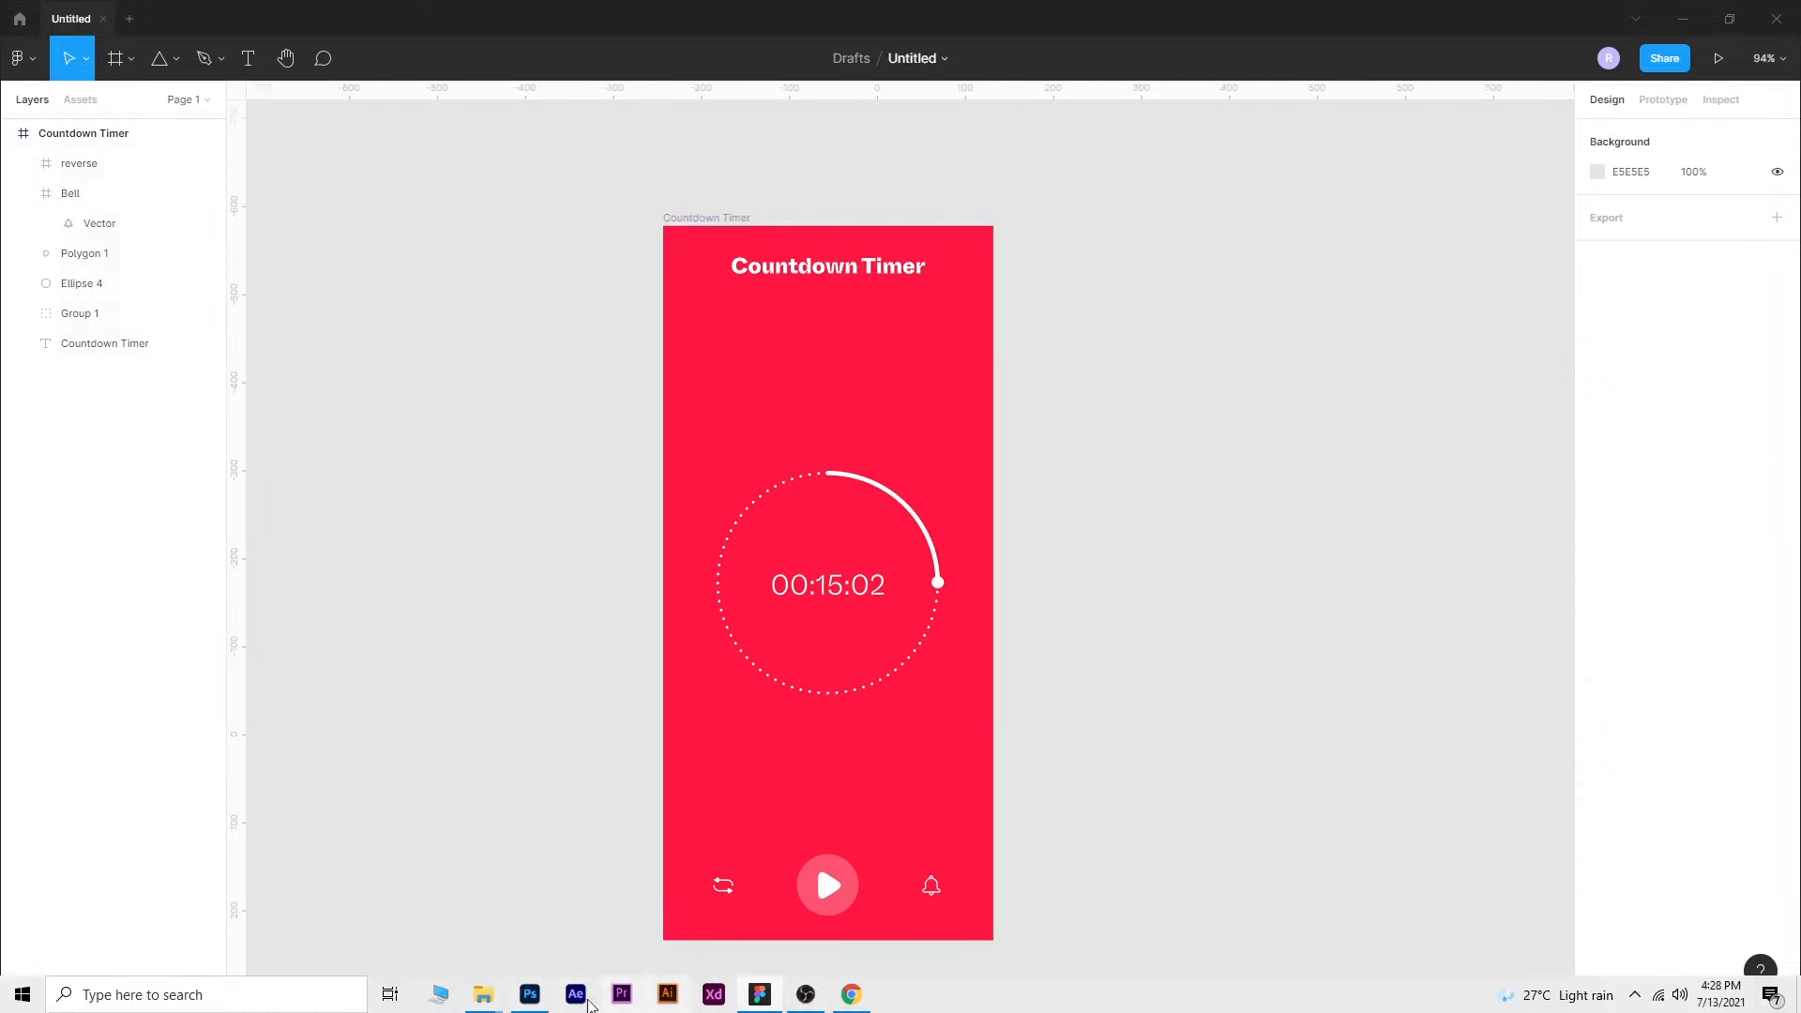
# - Return to Photoshop, open the contents of the Change This smart object and hide its Vector Smart Object placeholder layer
pyautogui.click(538, 995)
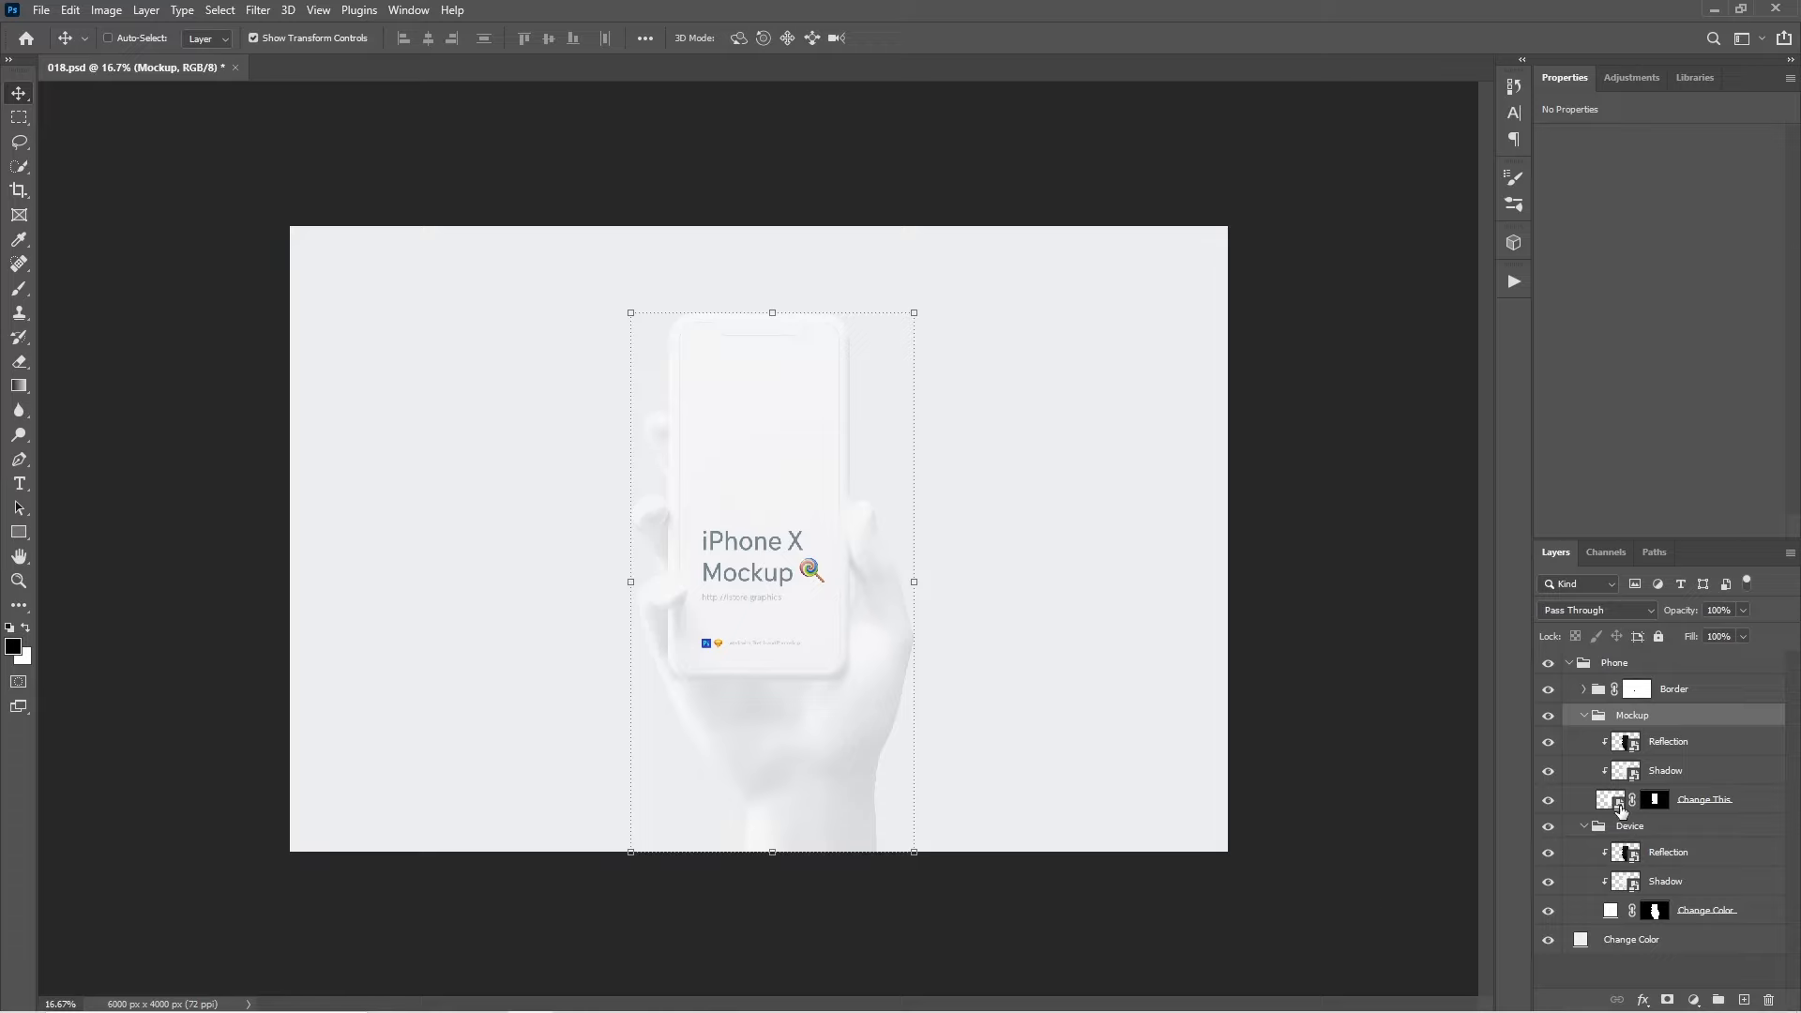
pyautogui.doubleClick(1612, 800)
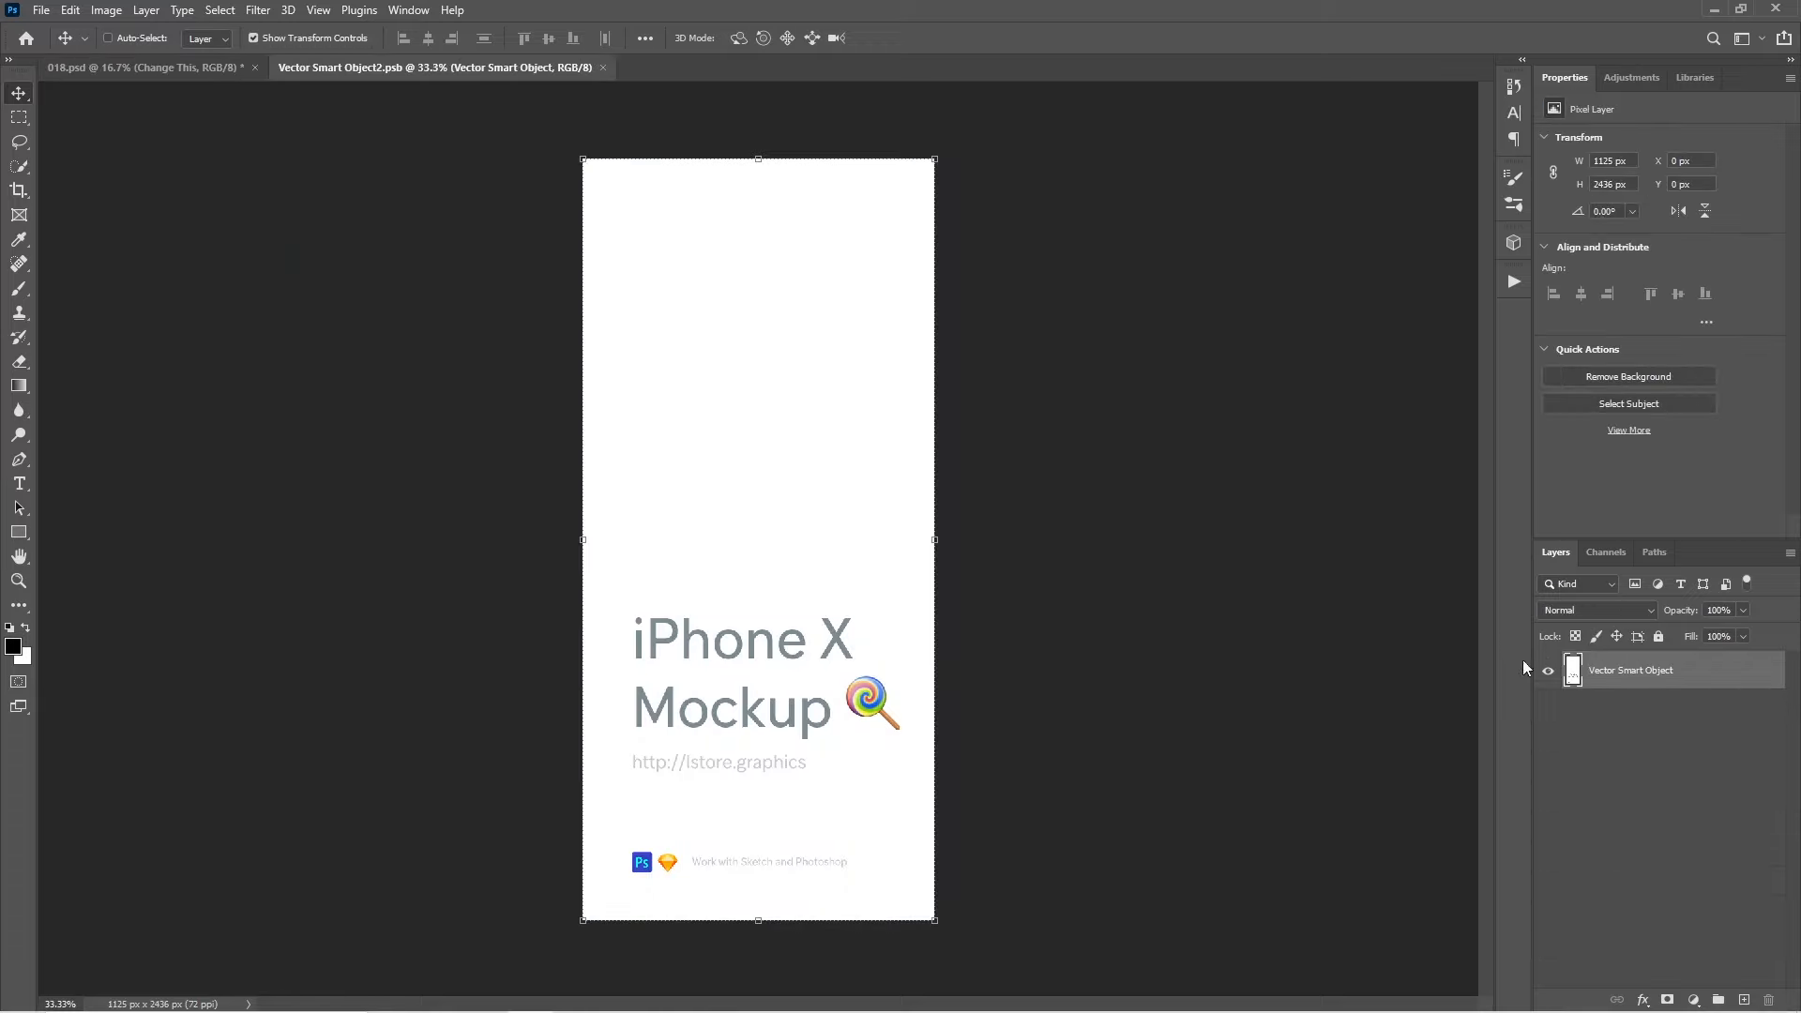
pyautogui.click(1549, 672)
# - Place the Countdown Timer PNG from File Explorer in the smart object at 304.27% scale, covering the canvas, and save and close it
pyautogui.moveTo(484, 992)
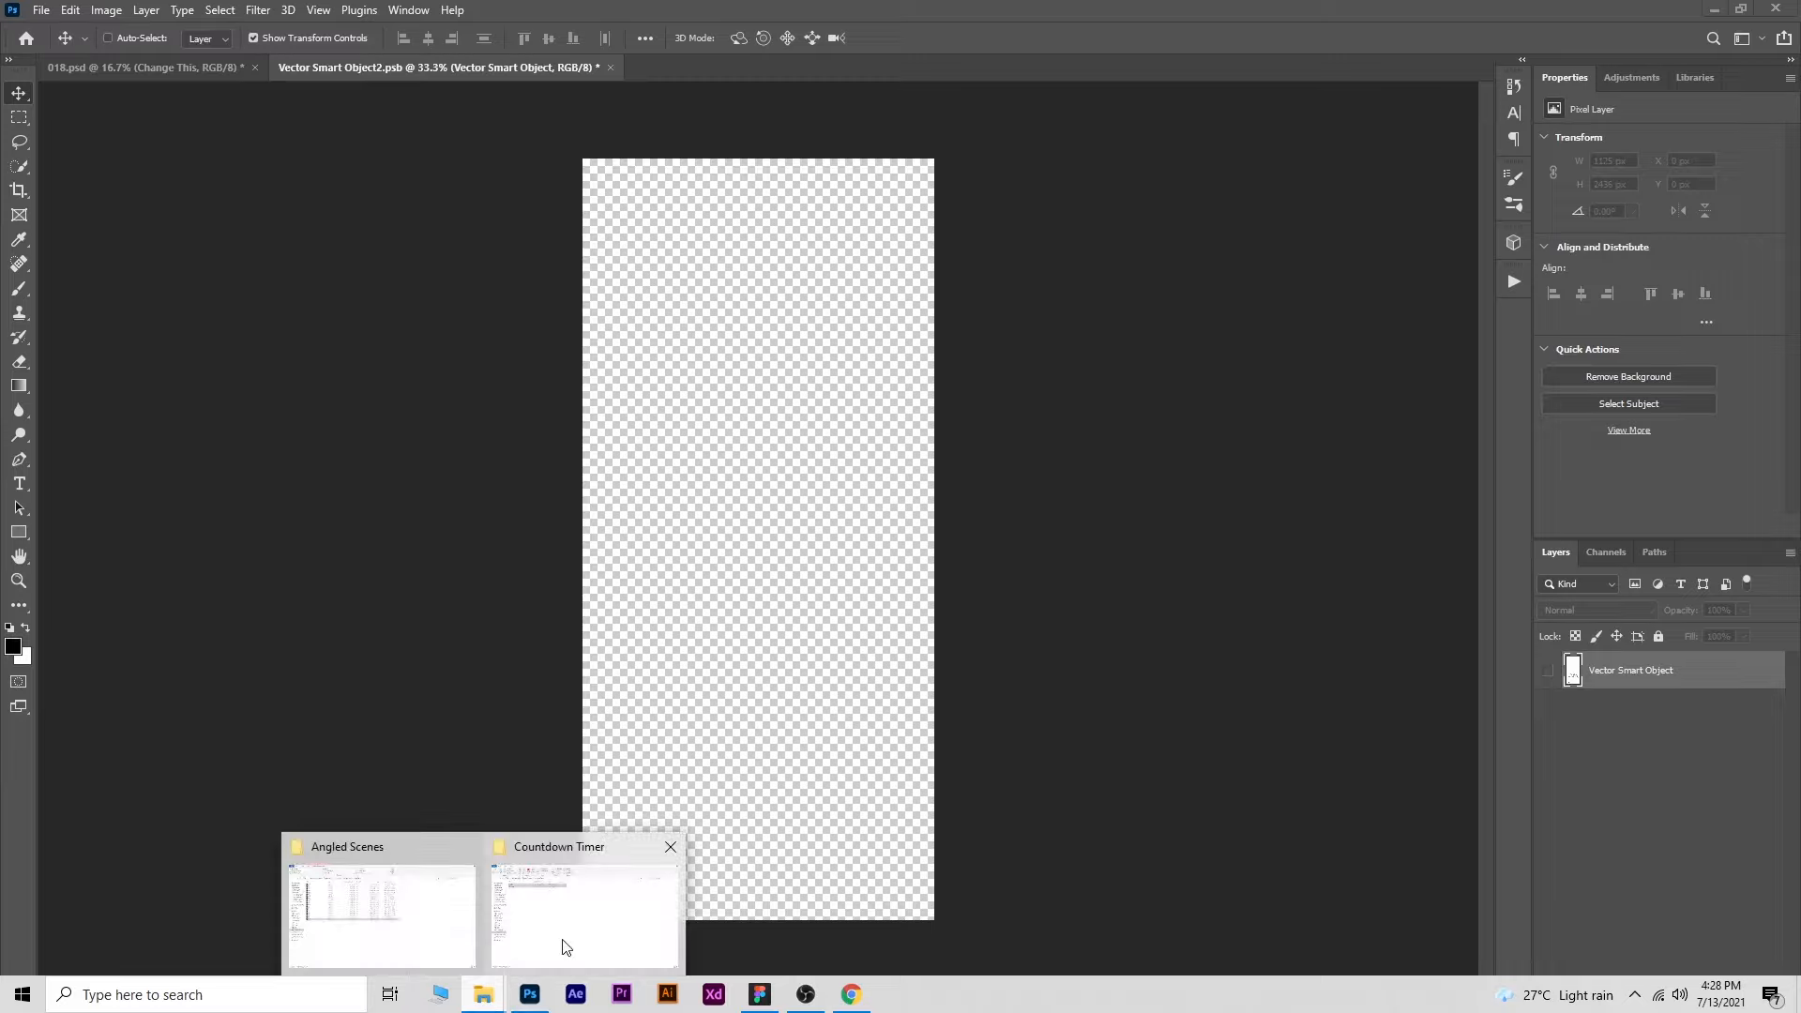
pyautogui.click(565, 948)
pyautogui.moveTo(235, 229); pyautogui.dragTo(997, 893)
pyautogui.moveTo(884, 241); pyautogui.dragTo(887, 245)
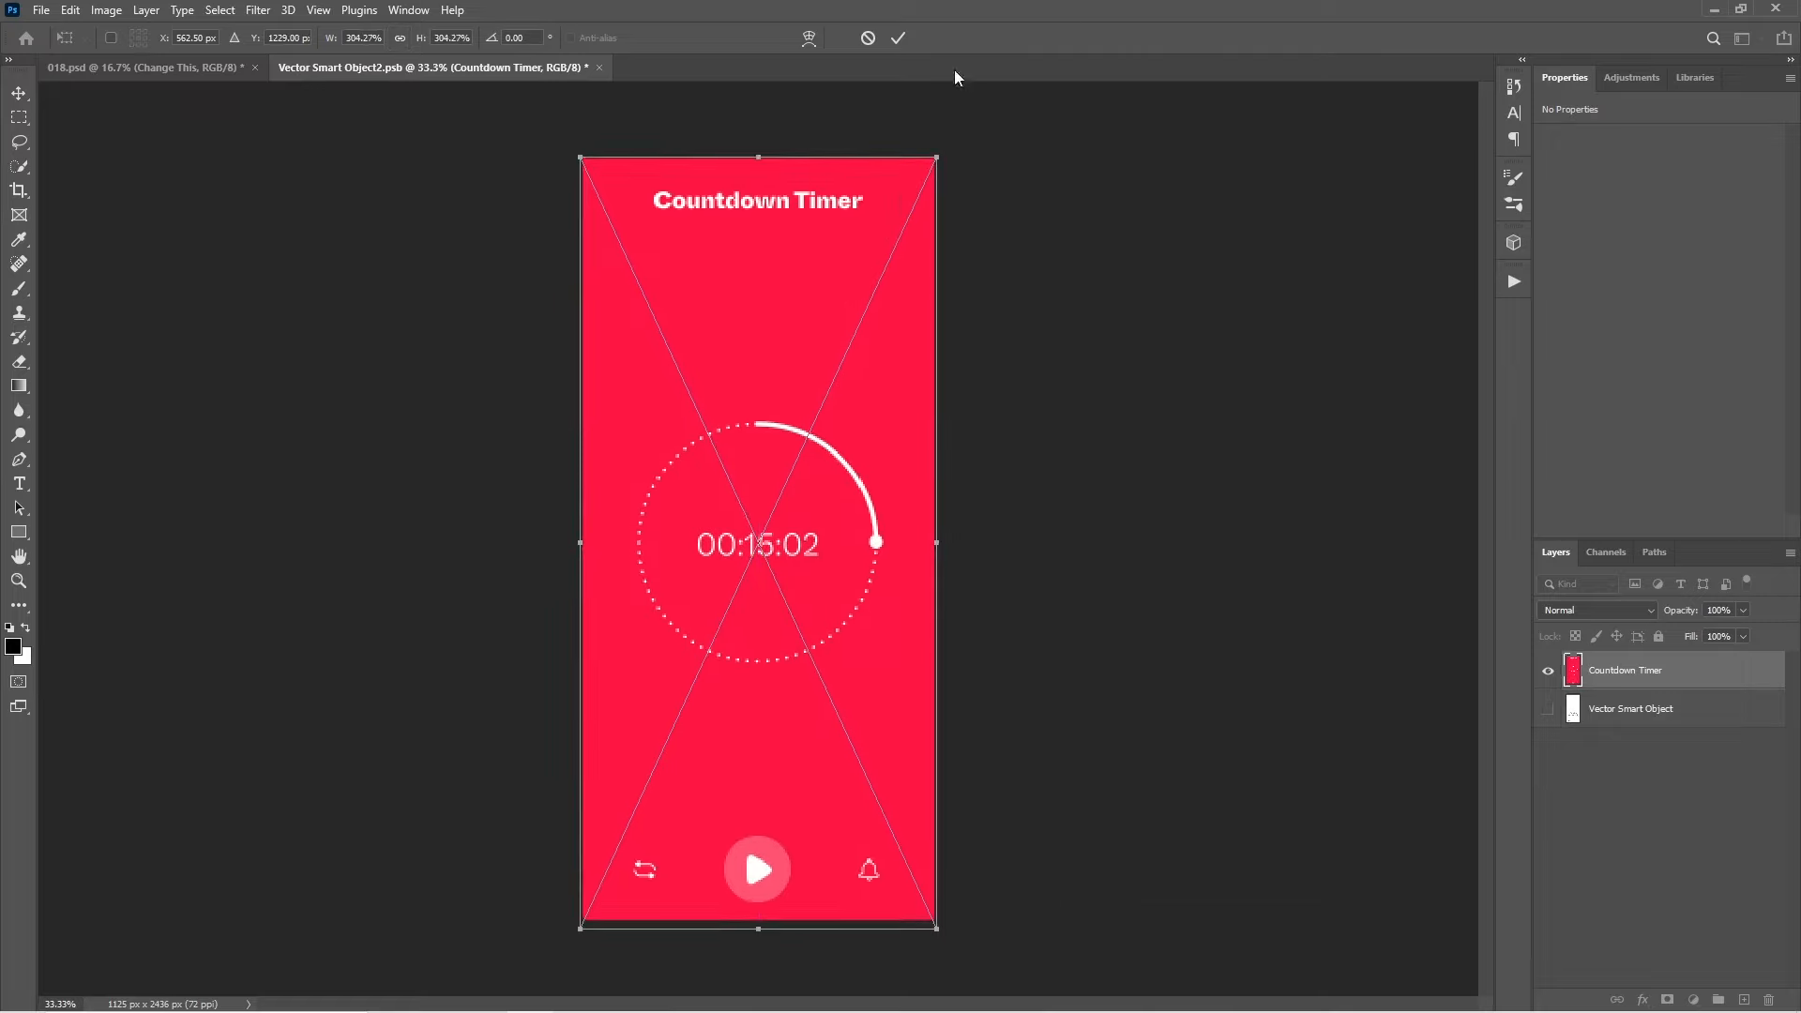
pyautogui.click(899, 39)
pyautogui.click(599, 68)
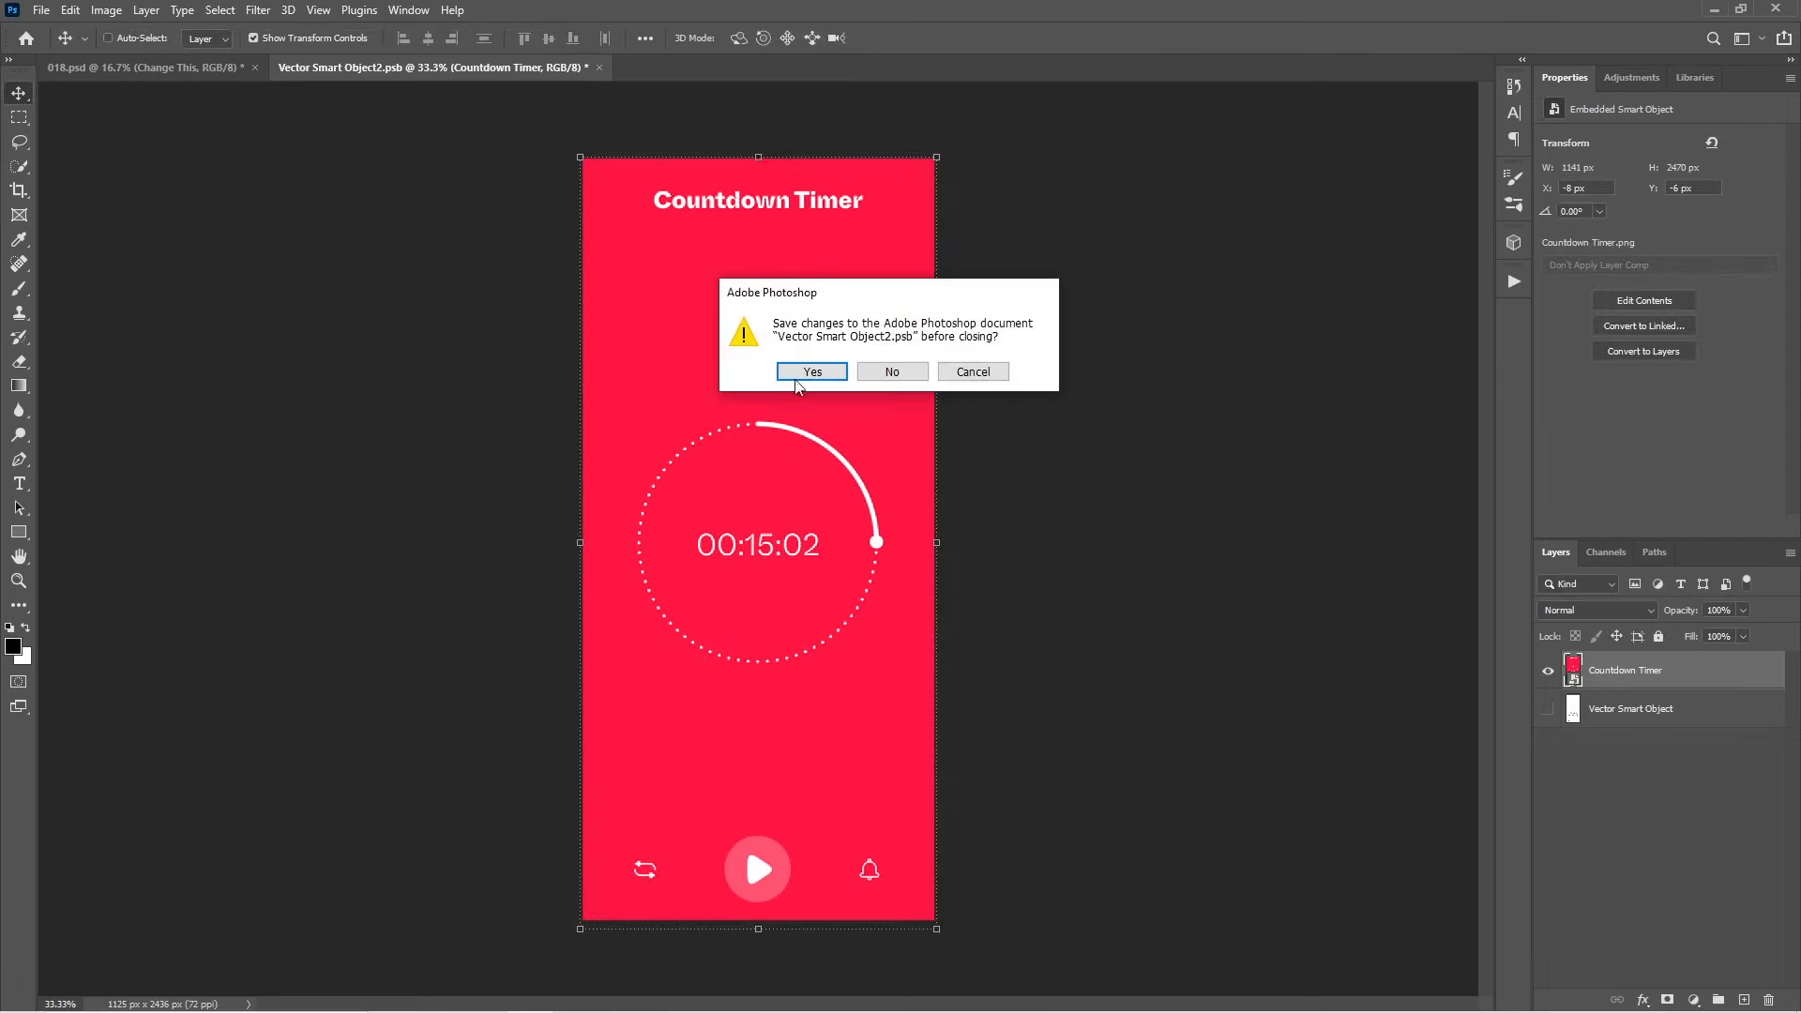
pyautogui.click(807, 374)
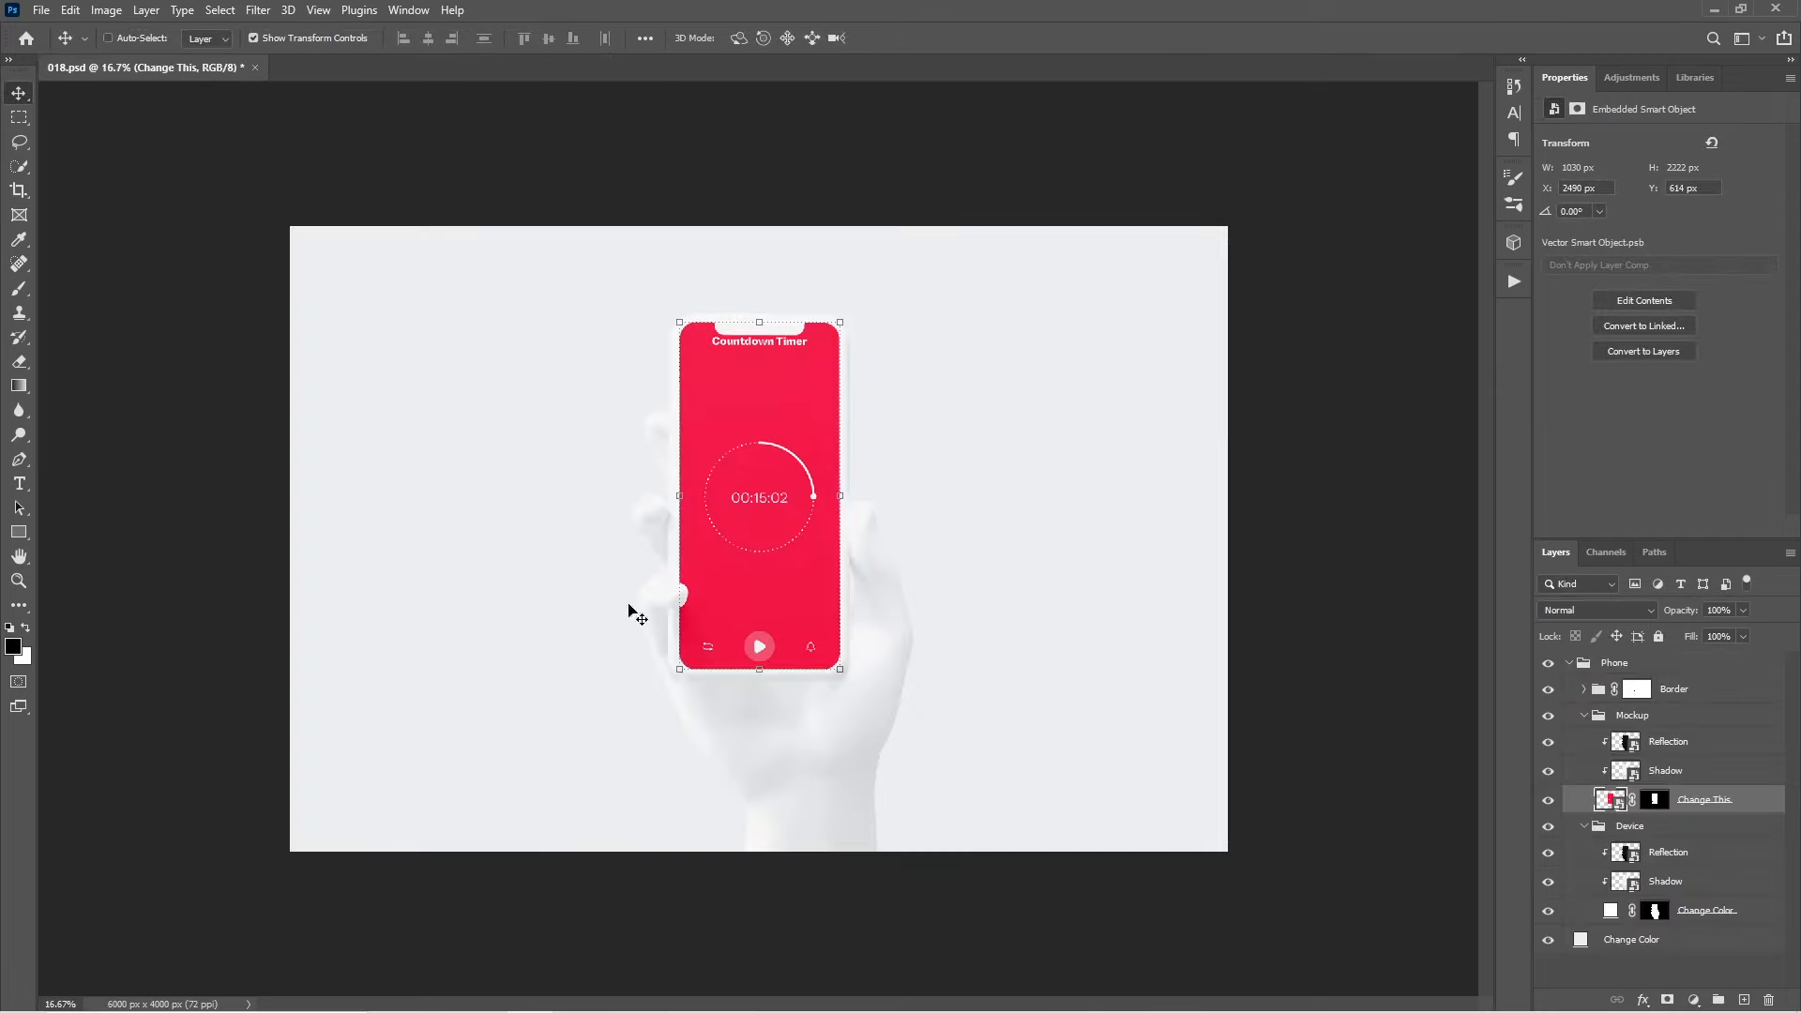